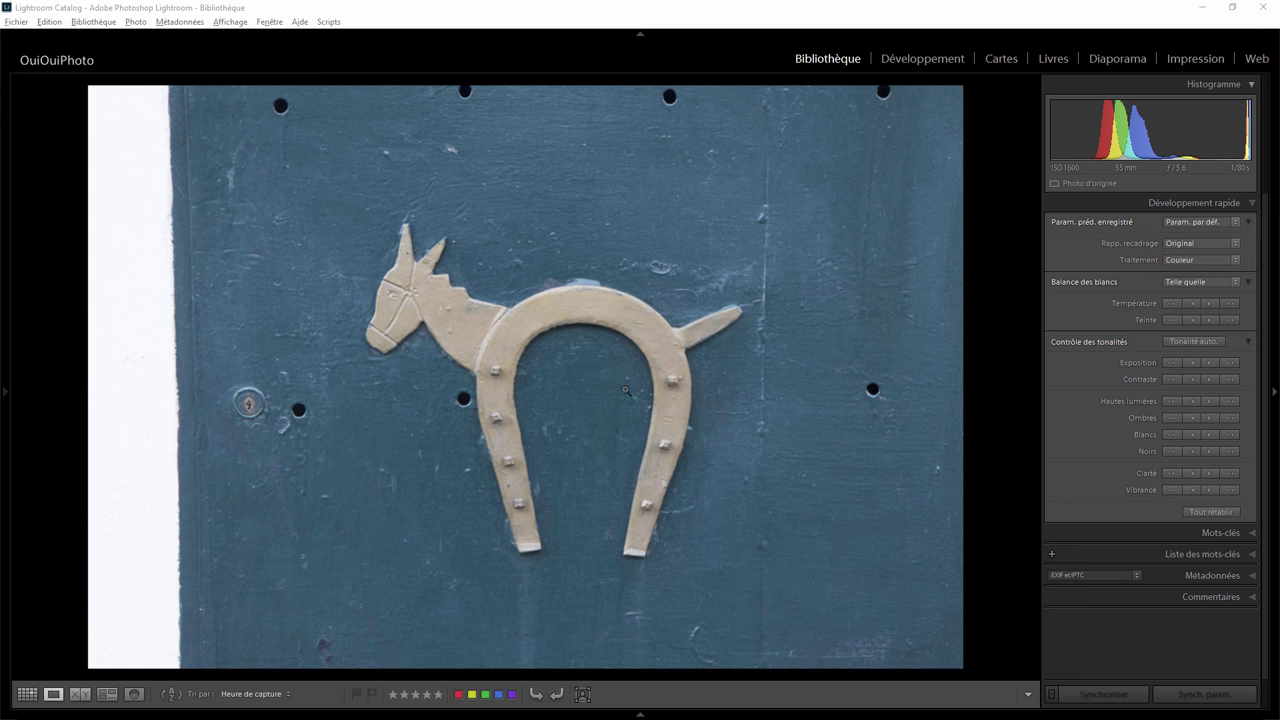
Open Lightroom's preferences and close them without changes.
left_click(50, 28)
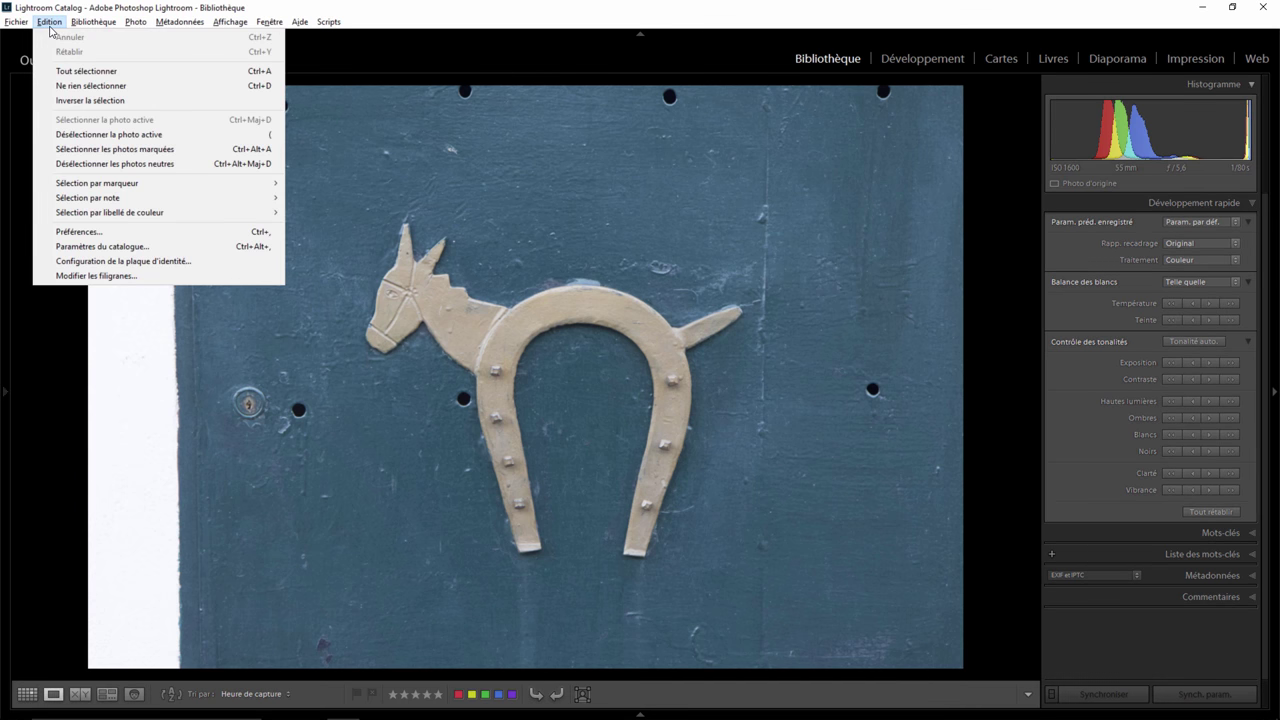
mouse_move(110, 212)
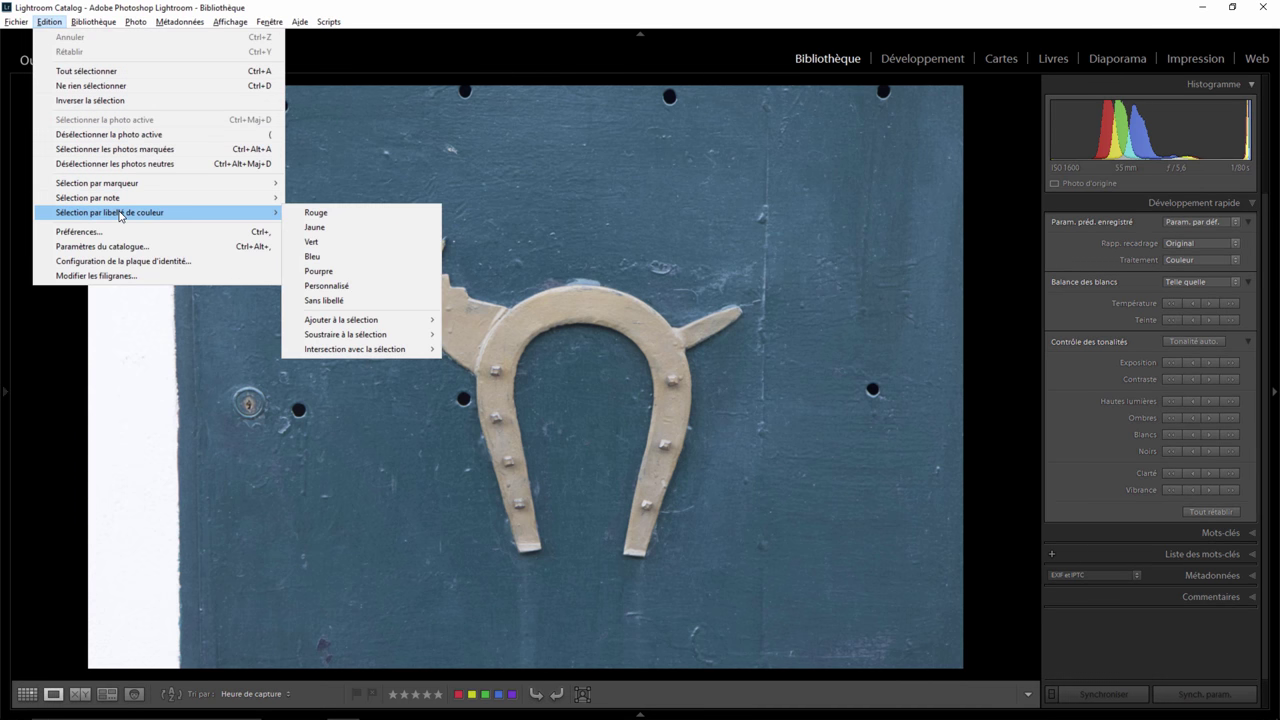
left_click(96, 232)
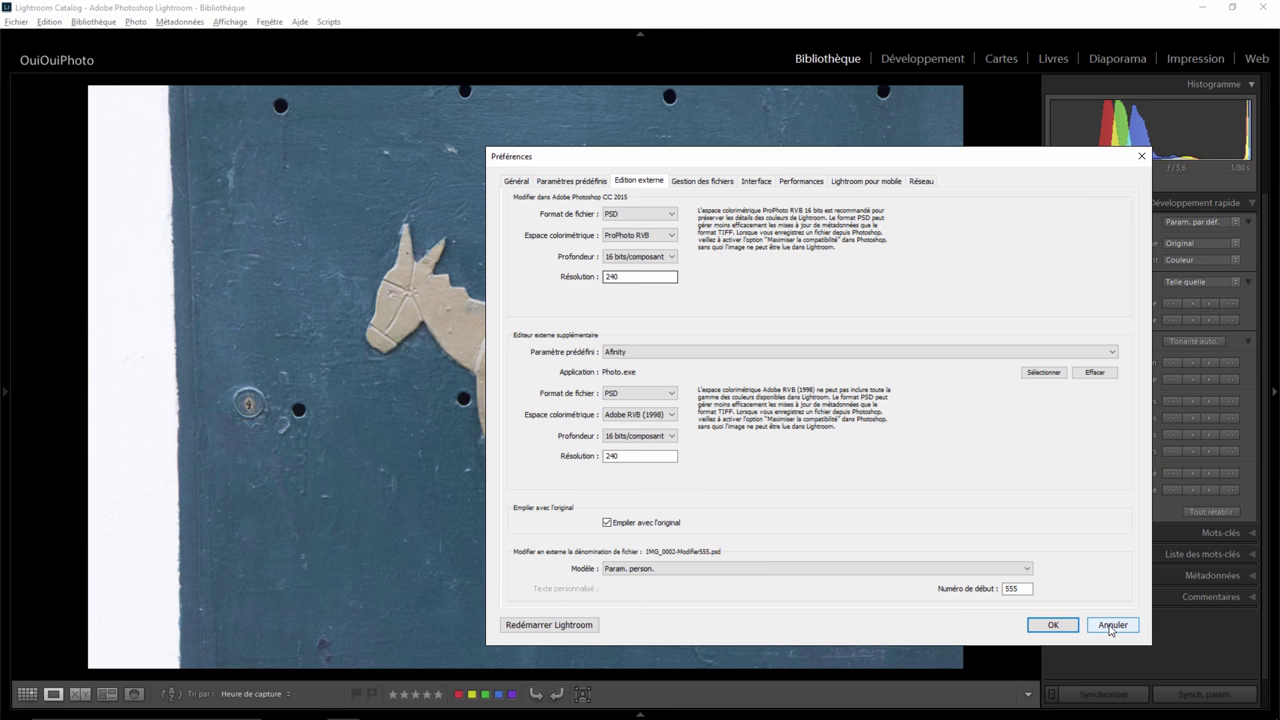
left_click(1110, 625)
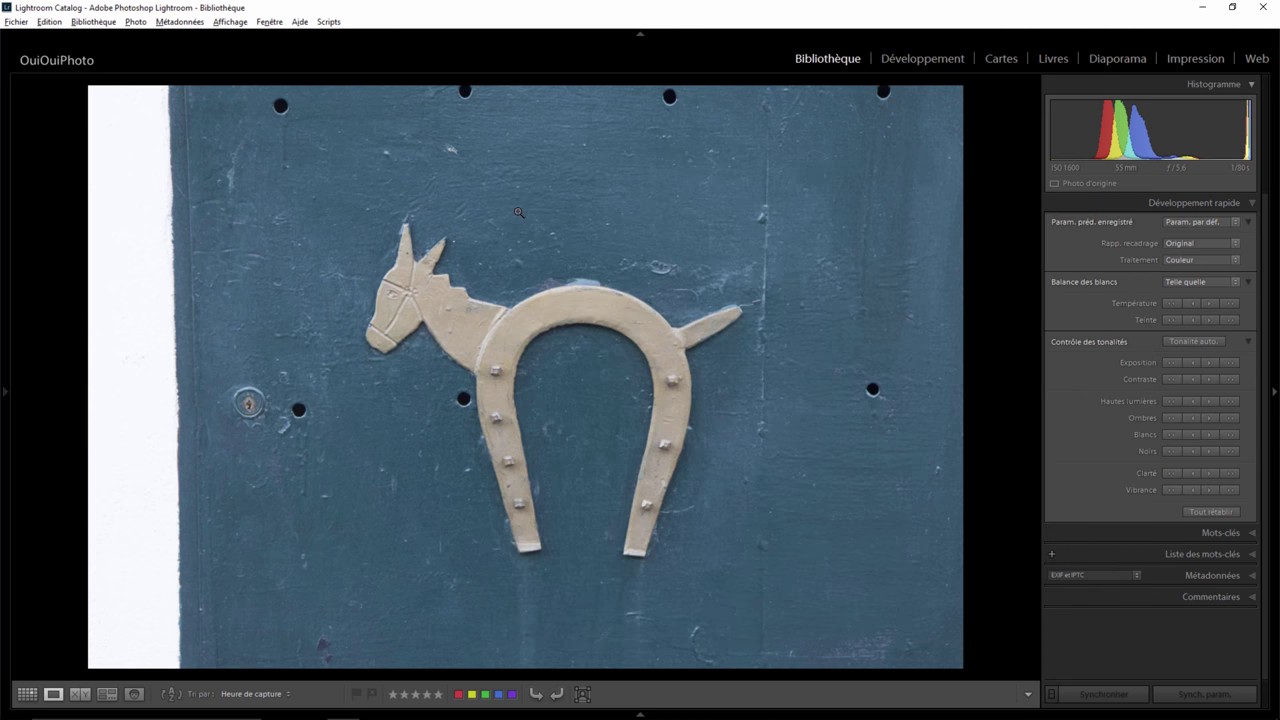
Edit a copy of the photo with Lightroom corrections in Affinity Photo.
right_click(518, 211)
mouse_move(565, 307)
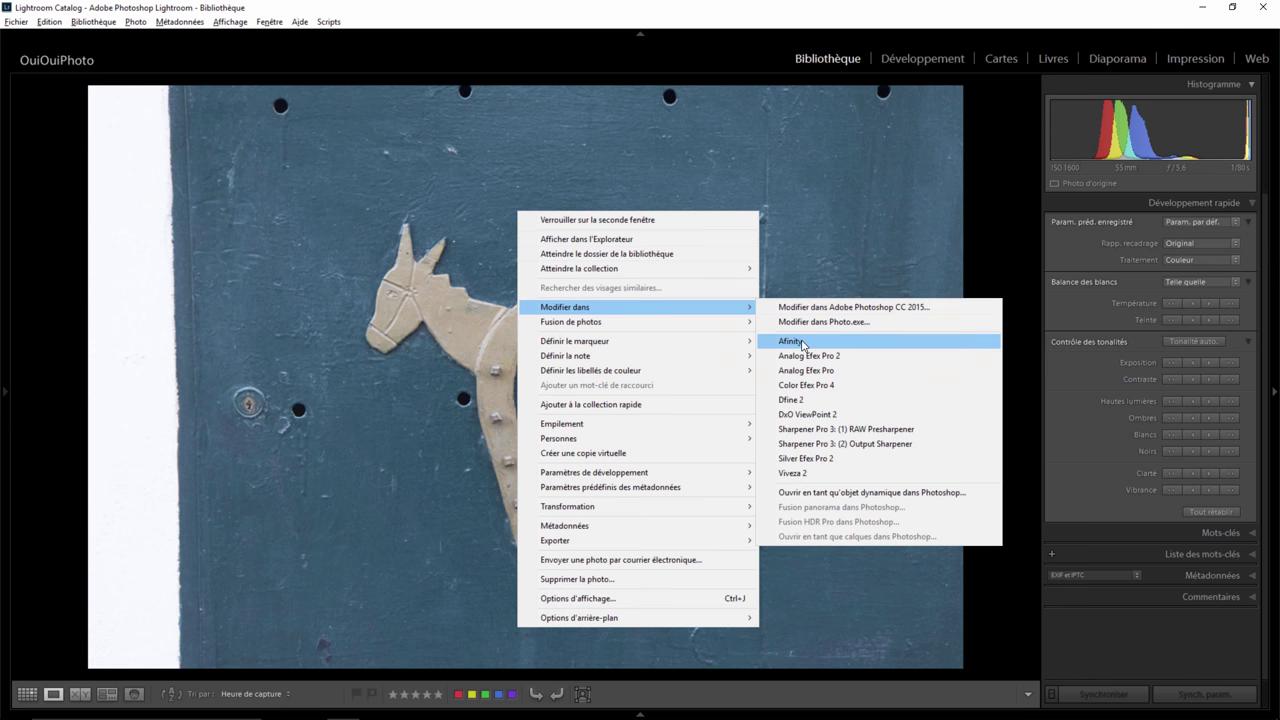
left_click(792, 341)
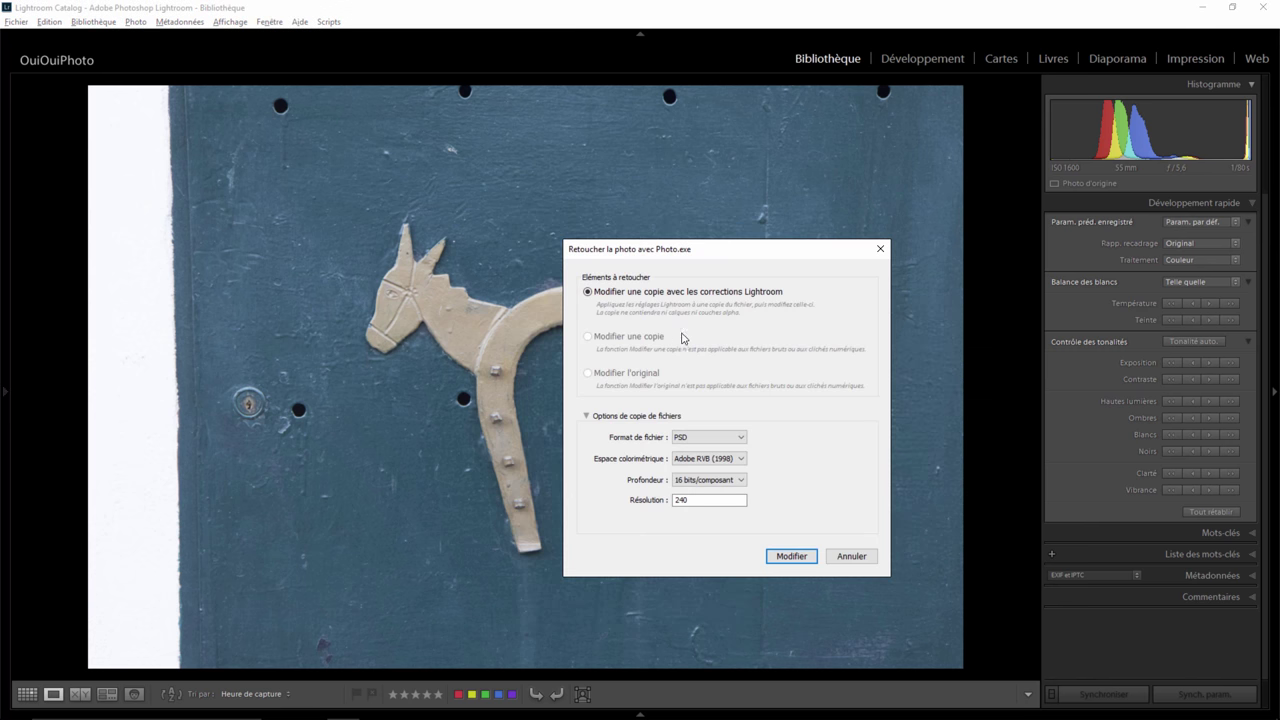
left_click(809, 562)
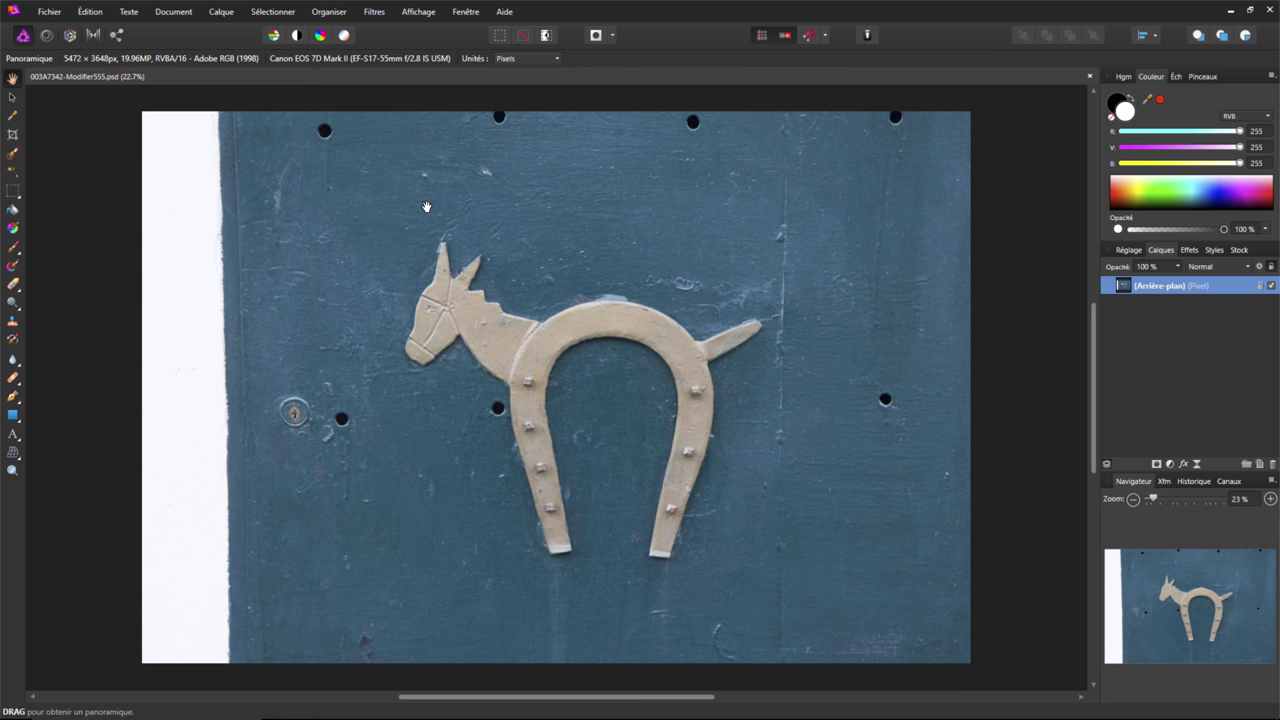
left_click(1130, 251)
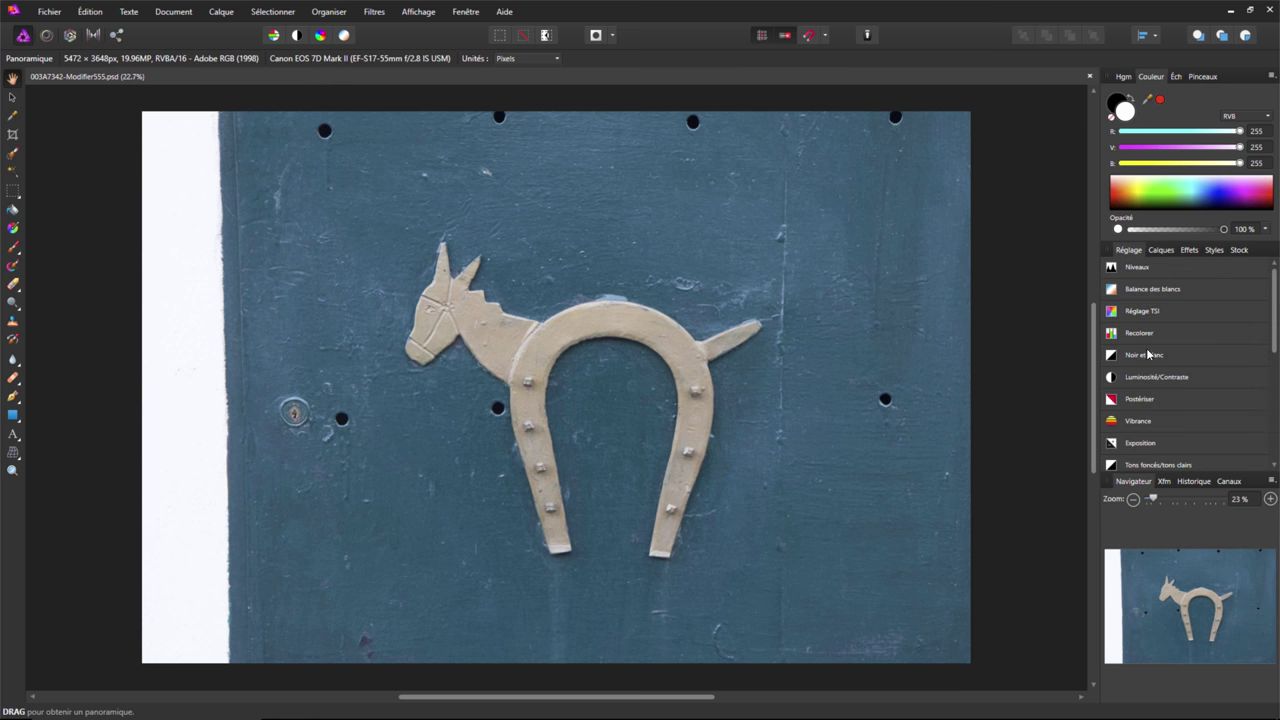
left_click(1161, 250)
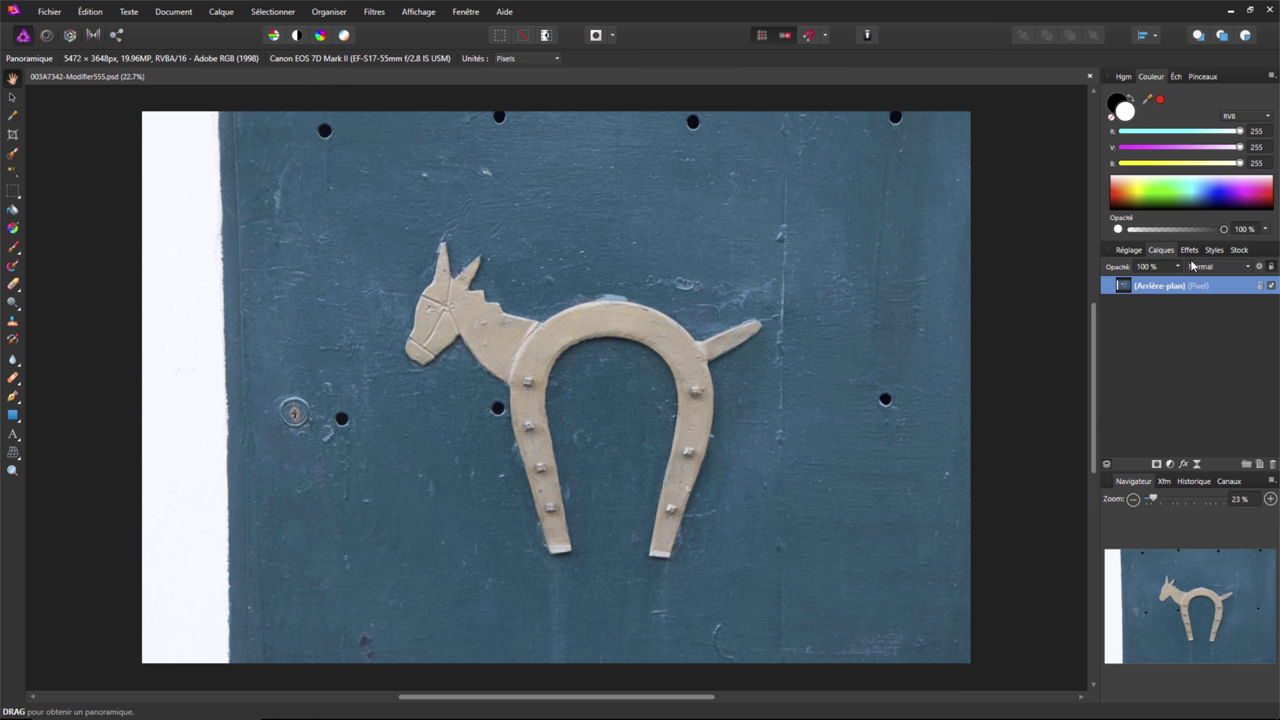
left_click(1190, 250)
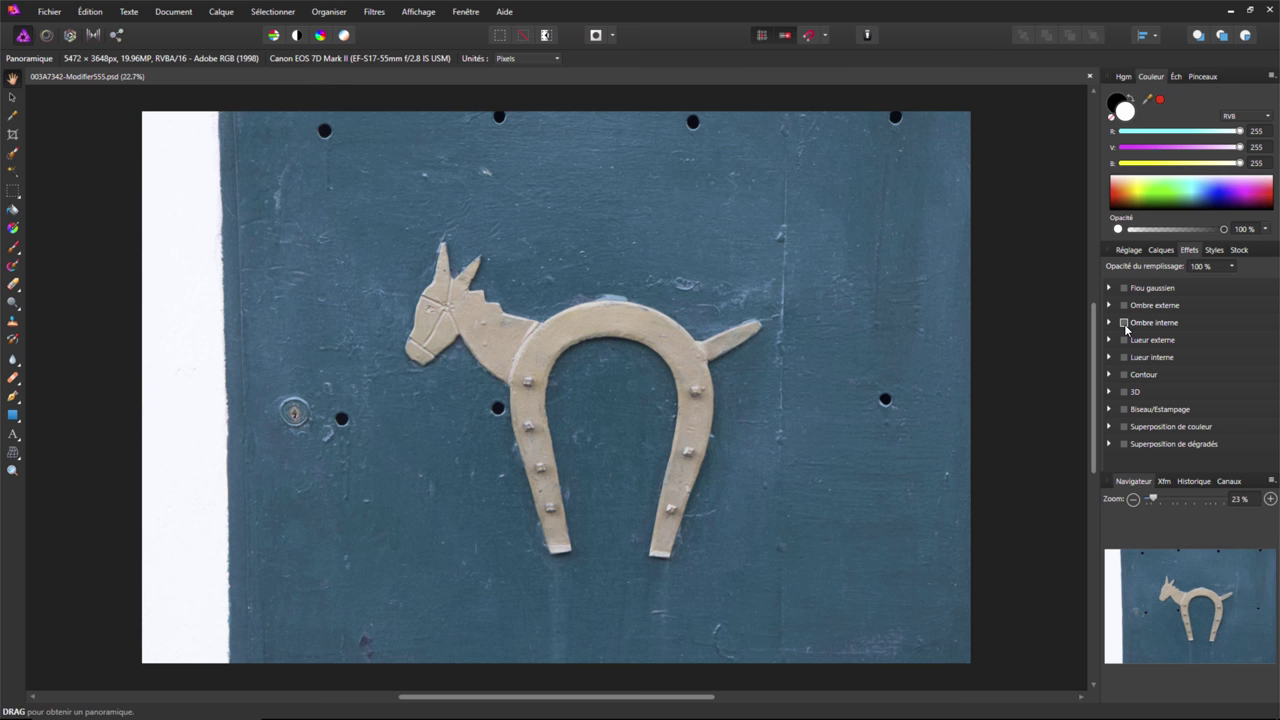
left_click(1215, 250)
left_click(1239, 256)
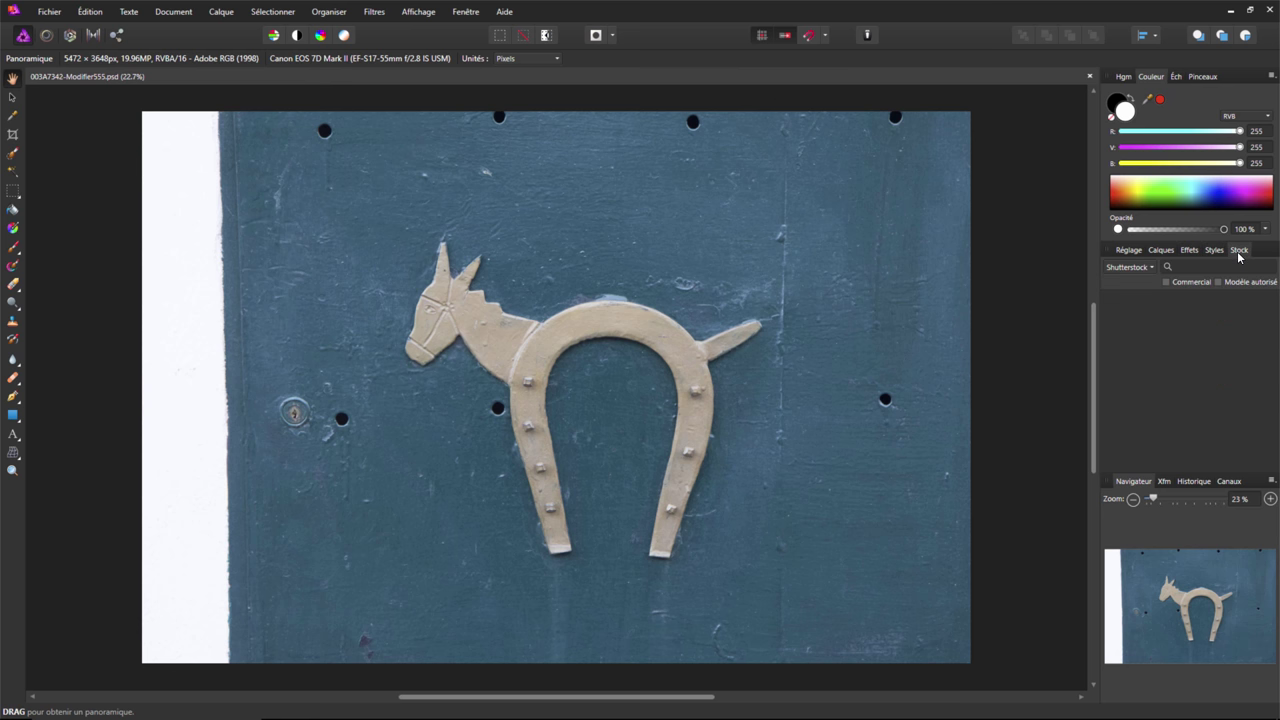
left_click(1168, 253)
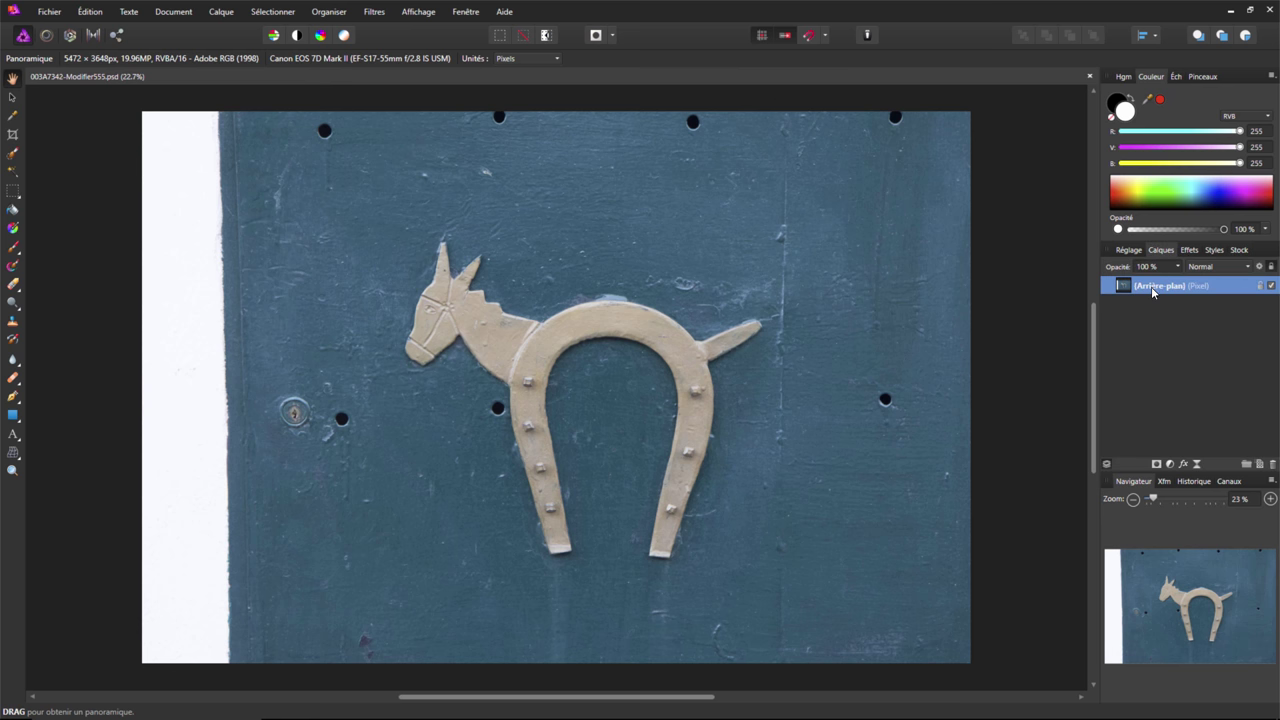
Duplicate Arrière-plan, add an empty pixel layer above the original, and hide the top copy.
right_click(1151, 286)
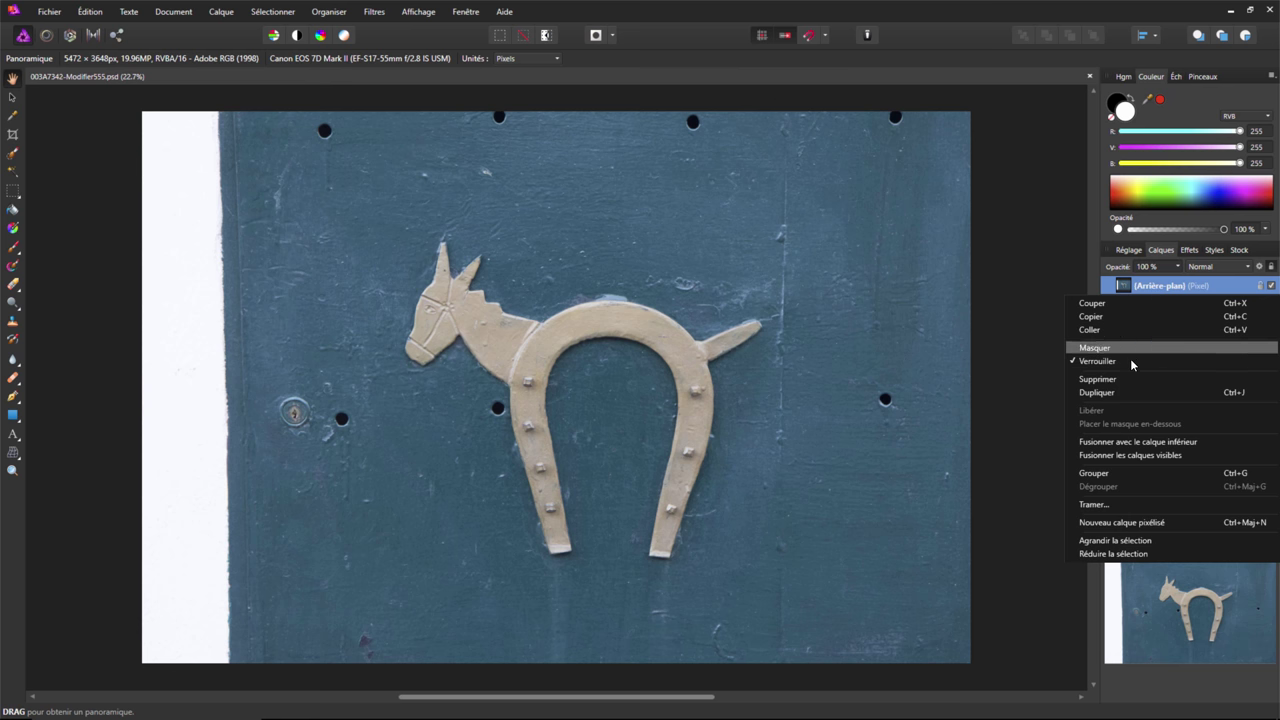
left_click(1127, 391)
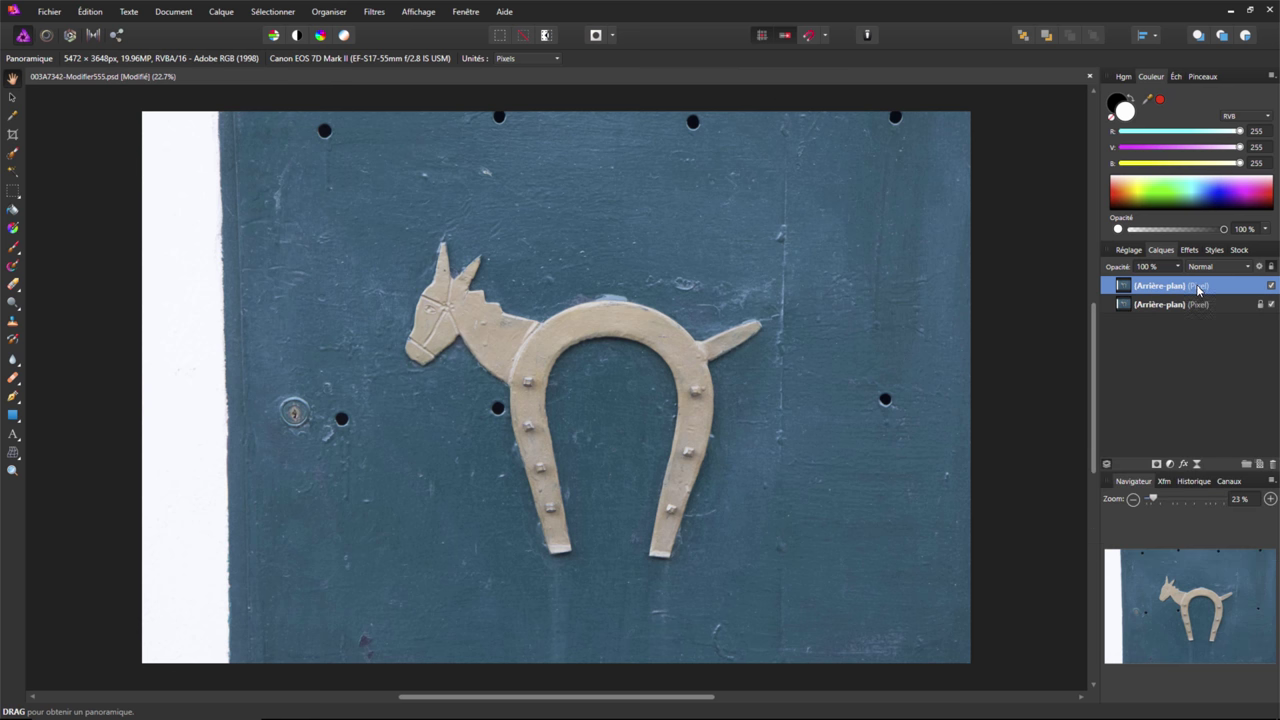
left_click(1160, 309)
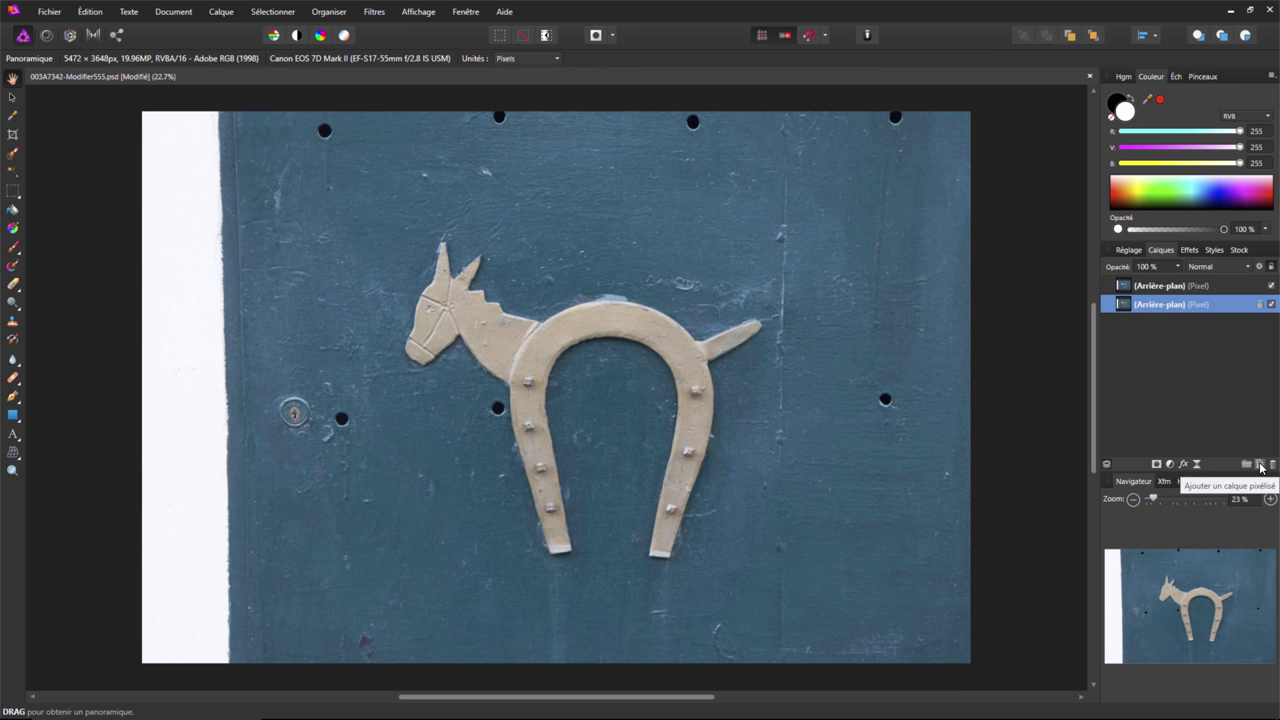
left_click(1261, 466)
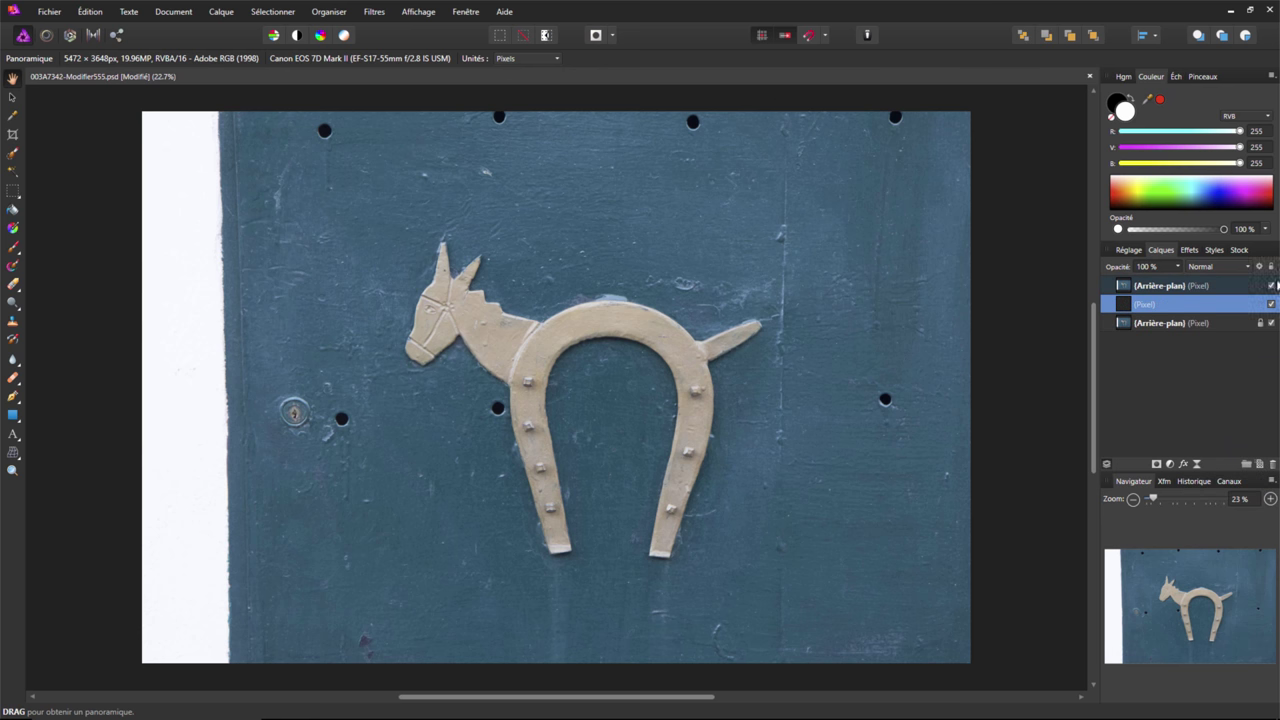
left_click(1271, 285)
Set up the Paint Brush with bright green colour and Normal blend mode.
left_click(13, 247)
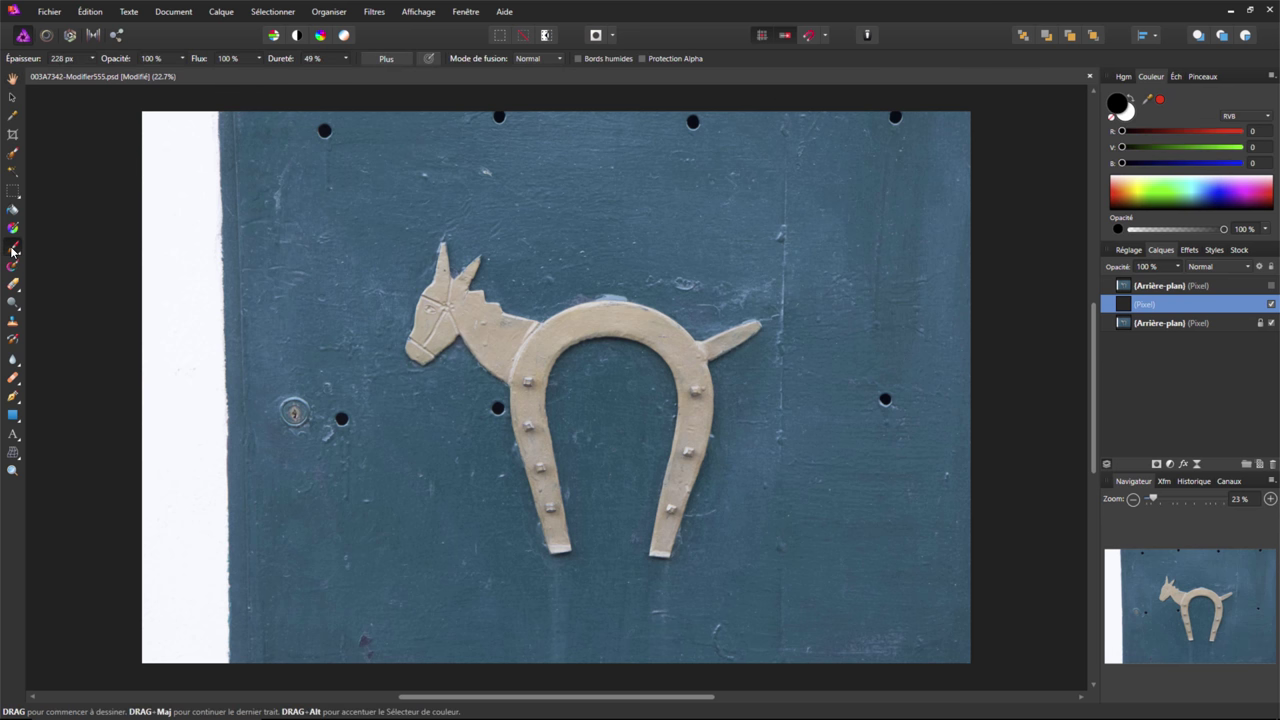
left_click(299, 232)
key("ctrl+z")
left_click_drag(1179, 187, 1159, 185)
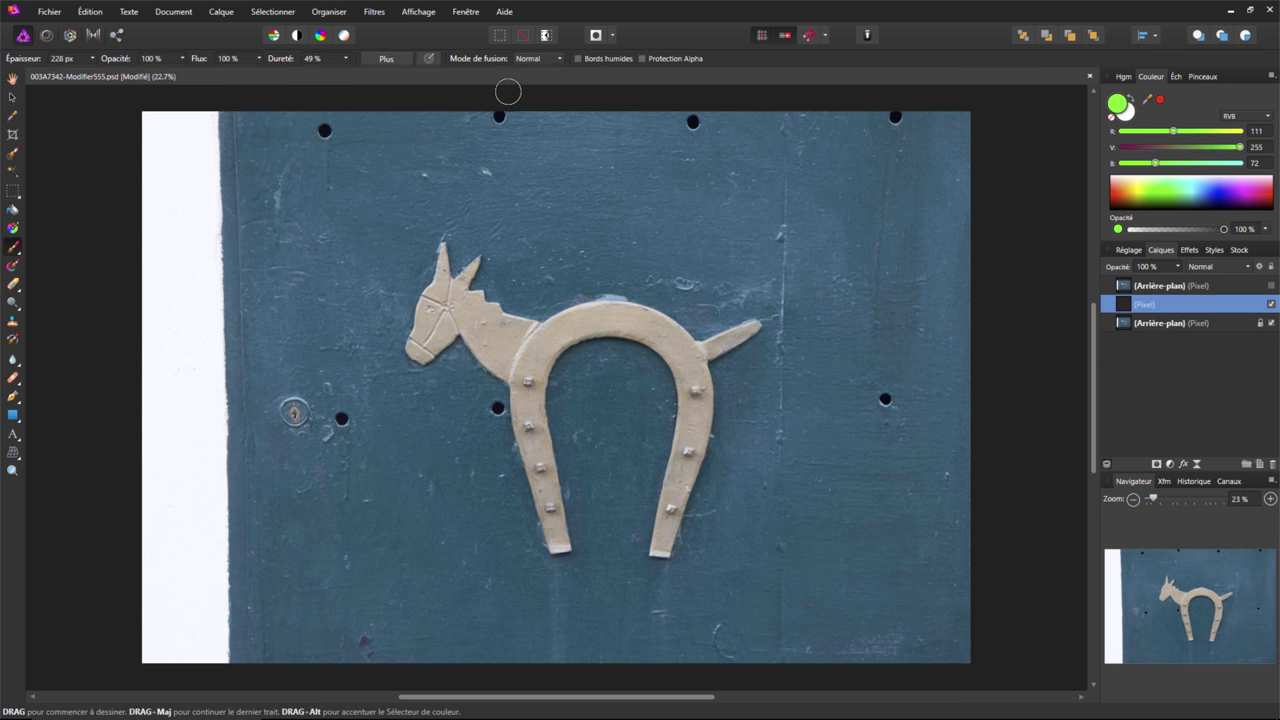
left_click(438, 138)
left_click(559, 58)
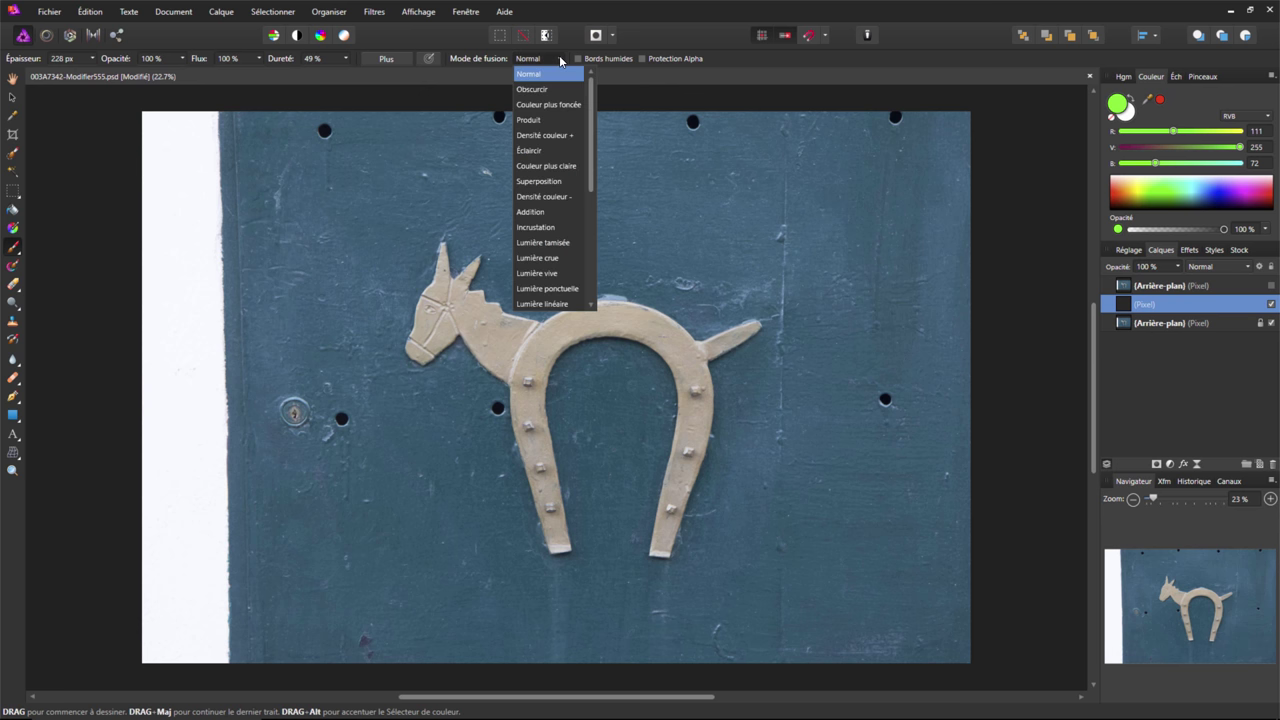
left_click(559, 57)
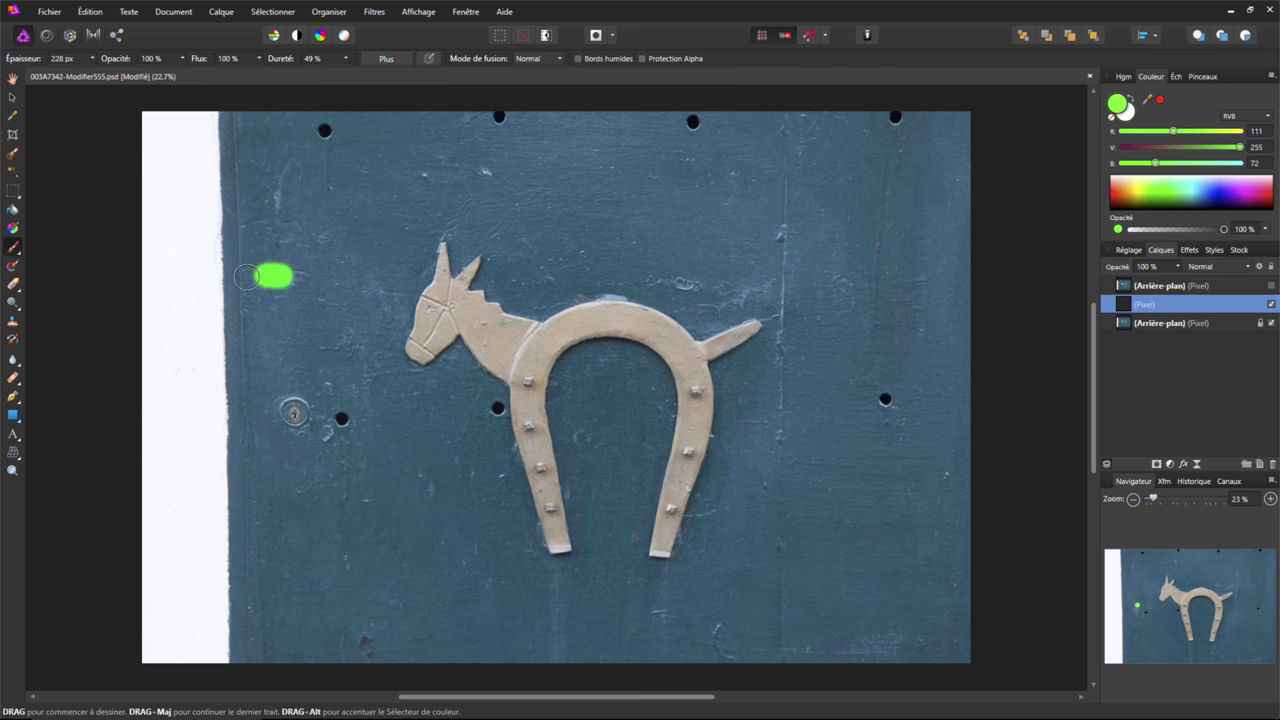
Paint green 'OuiOui' letters across the donkey on the pixel layer.
left_click_drag(276, 272, 303, 283)
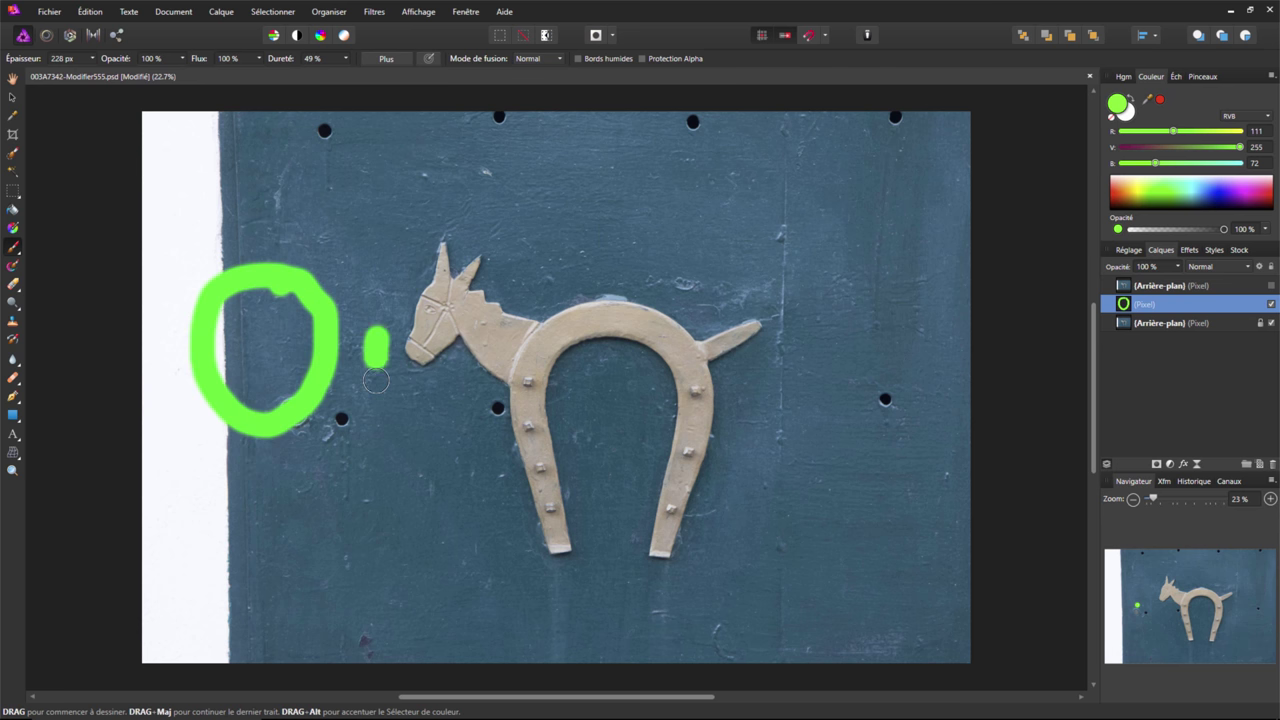
mouse_move(372, 325)
left_mouse_down()
mouse_move(438, 314)
mouse_move(489, 410)
left_mouse_up()
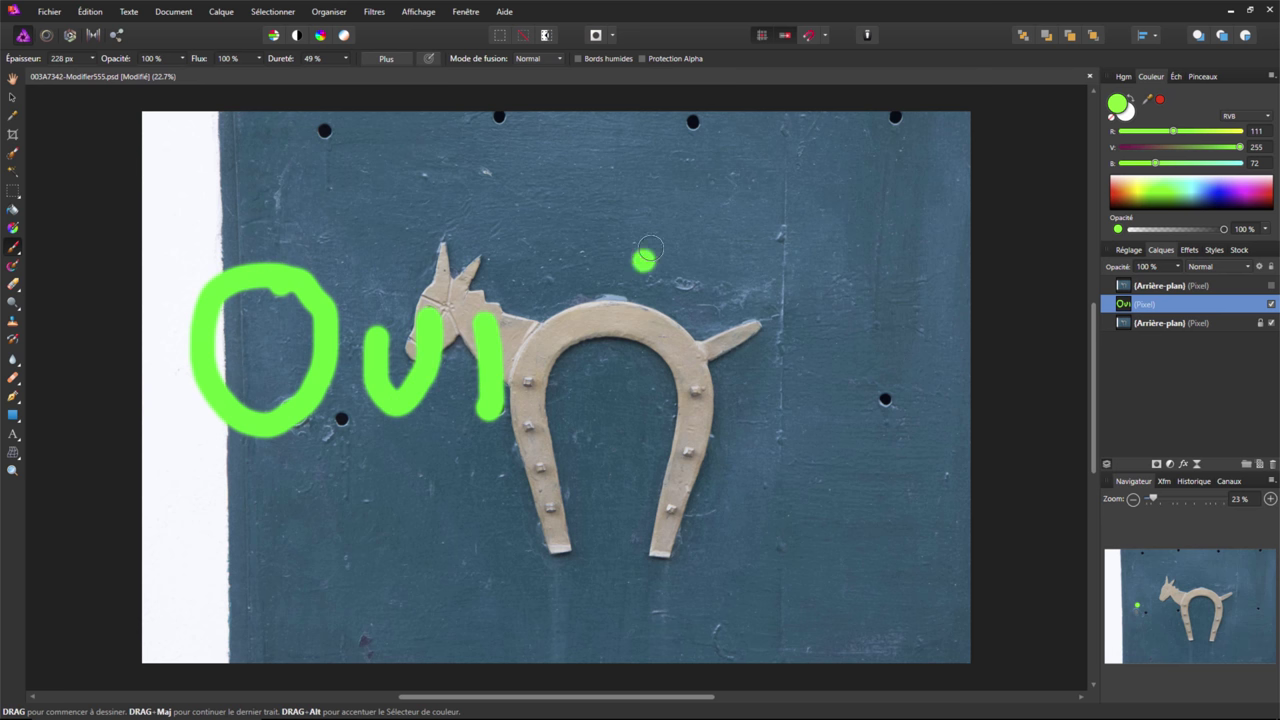
mouse_move(655, 245)
left_mouse_down()
mouse_move(585, 345)
mouse_move(700, 375)
mouse_move(625, 250)
left_mouse_up()
mouse_move(757, 345)
left_mouse_down()
mouse_move(802, 330)
mouse_move(876, 410)
left_mouse_up()
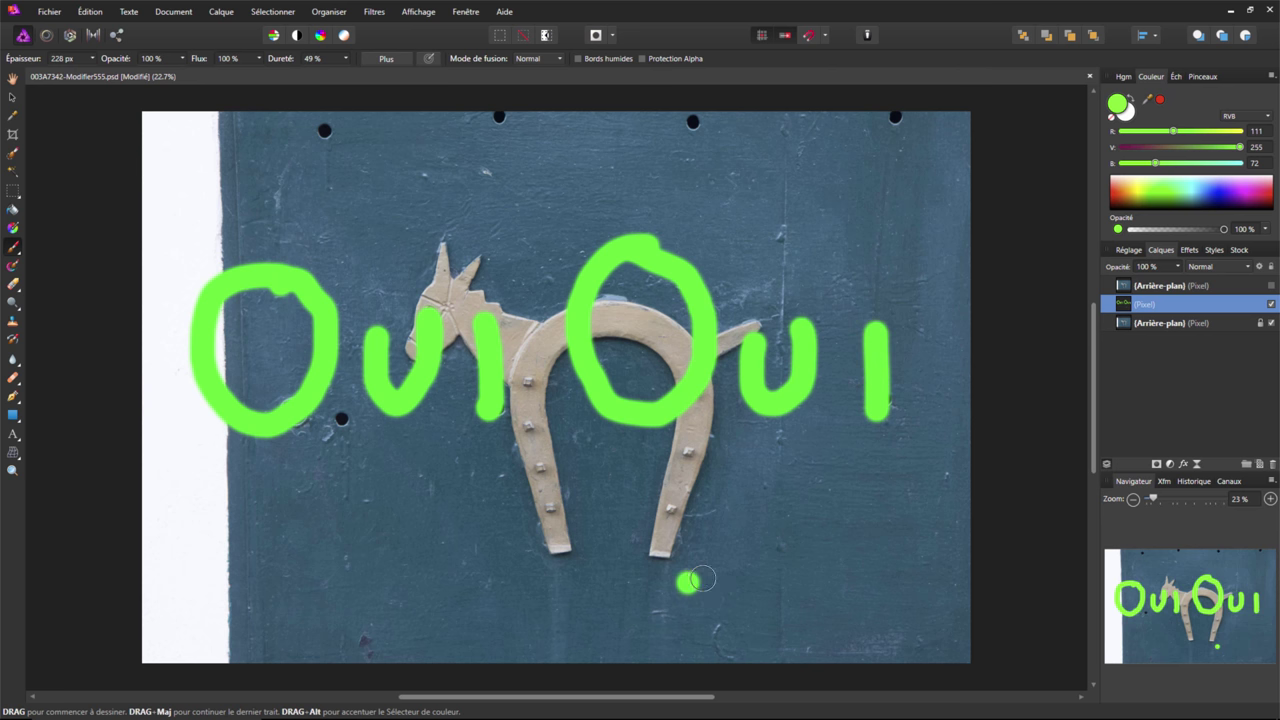
Show the top Arrière-plan copy again and add a mask to it.
left_click(1271, 286)
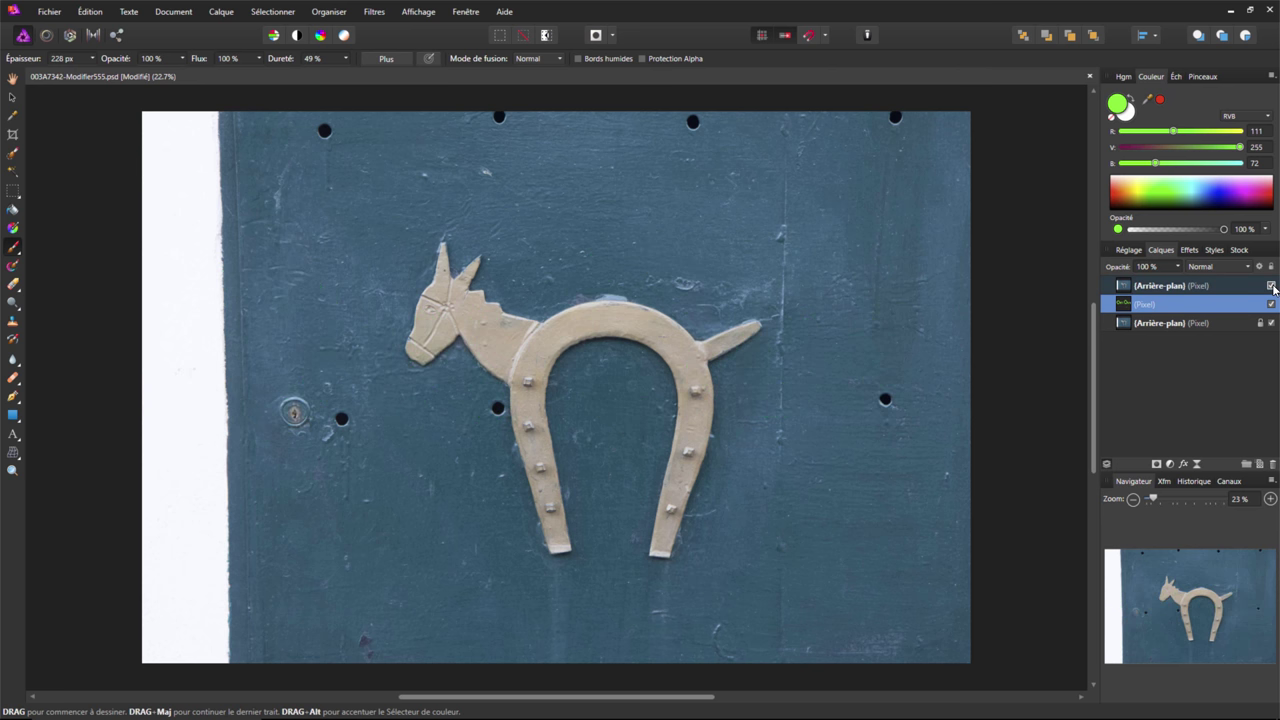
left_click(1218, 289)
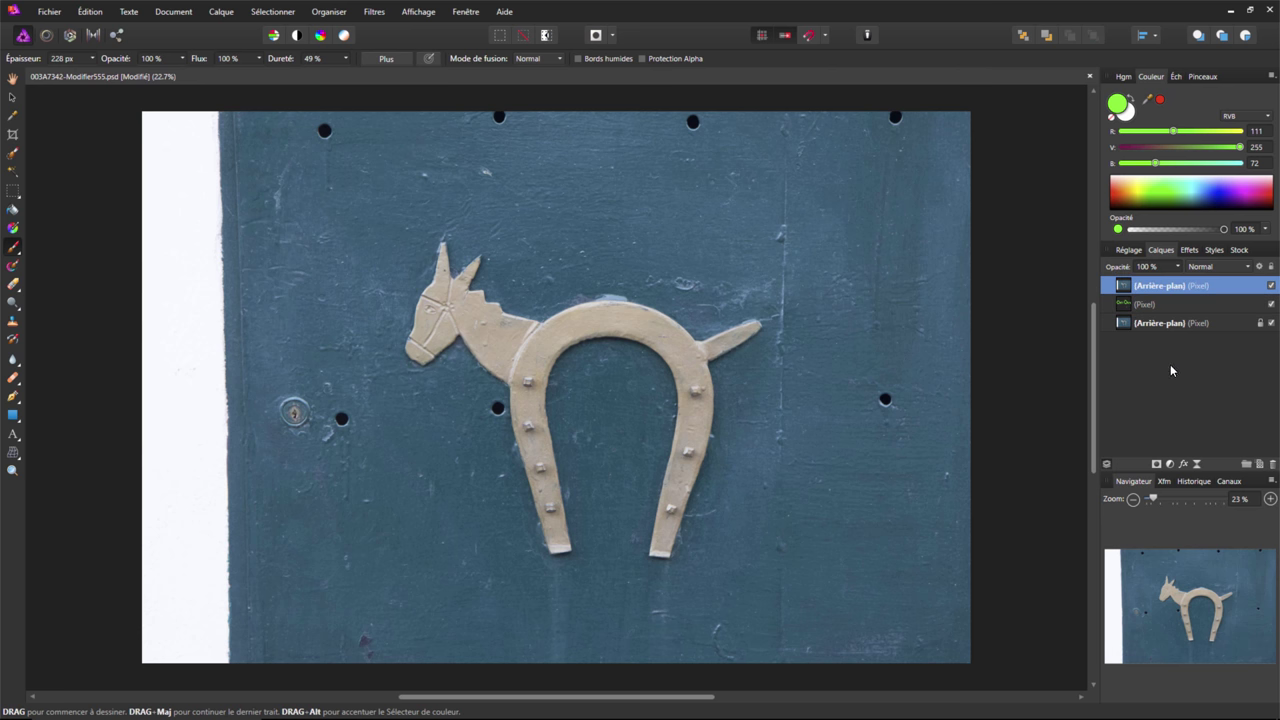
left_click(1157, 465)
left_click(1109, 286)
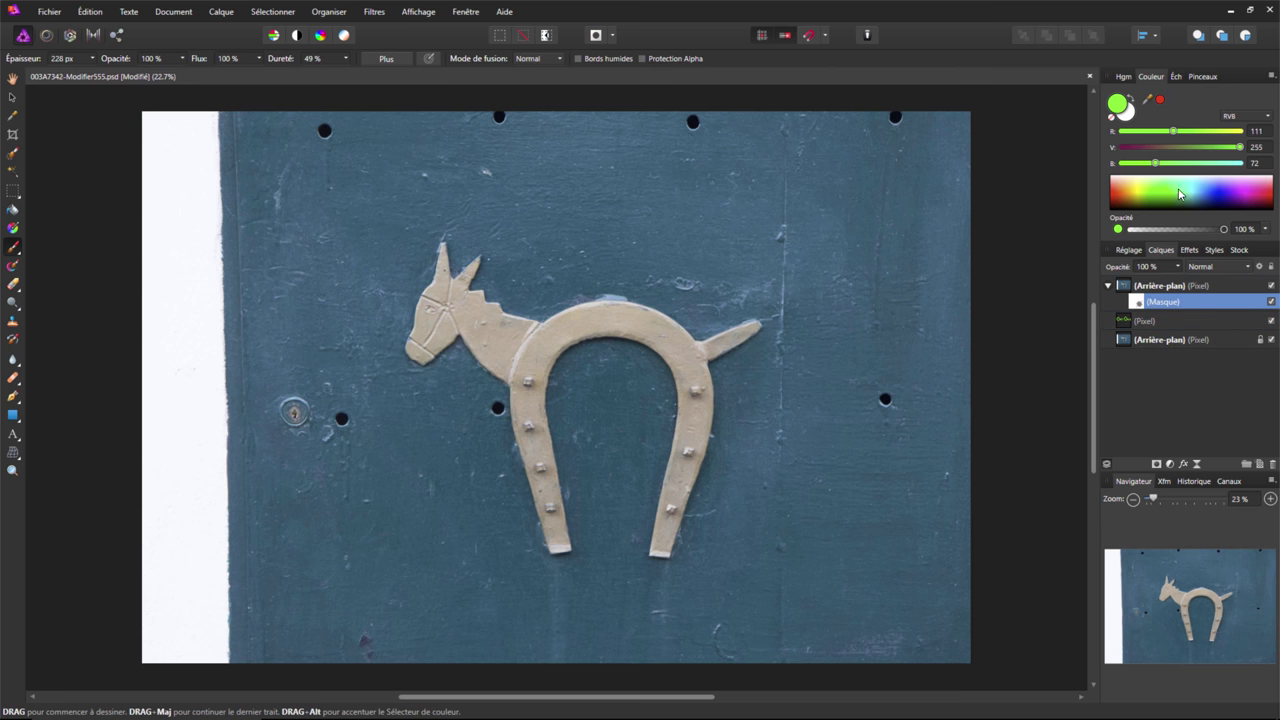
Paint black on the mask to reveal the green 'Oui' letters, then select the Arrière-plan group.
key("d")
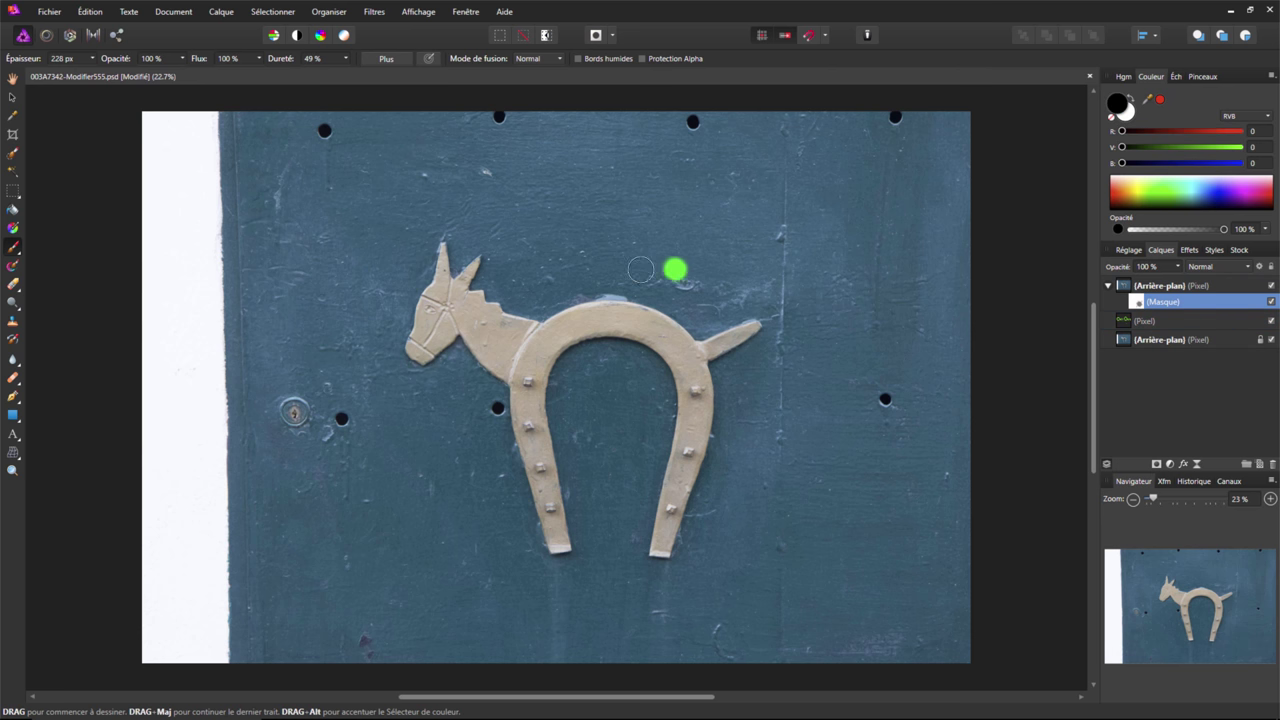
left_click(306, 300)
left_click(306, 292)
left_click(295, 283)
left_click(280, 413)
mouse_move(195, 355)
left_mouse_down()
mouse_move(341, 305)
mouse_move(295, 420)
mouse_move(205, 365)
left_mouse_up()
mouse_move(366, 338)
left_mouse_down()
mouse_move(430, 305)
mouse_move(490, 412)
left_mouse_up()
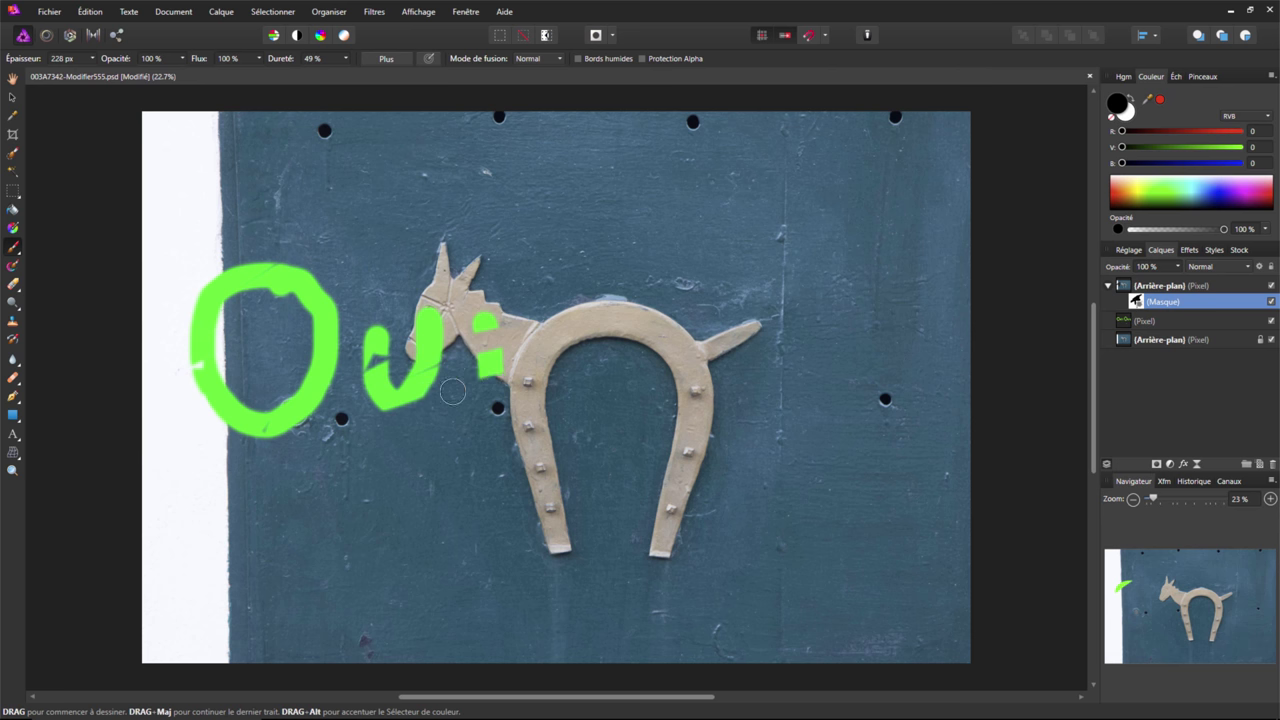
left_click(573, 352)
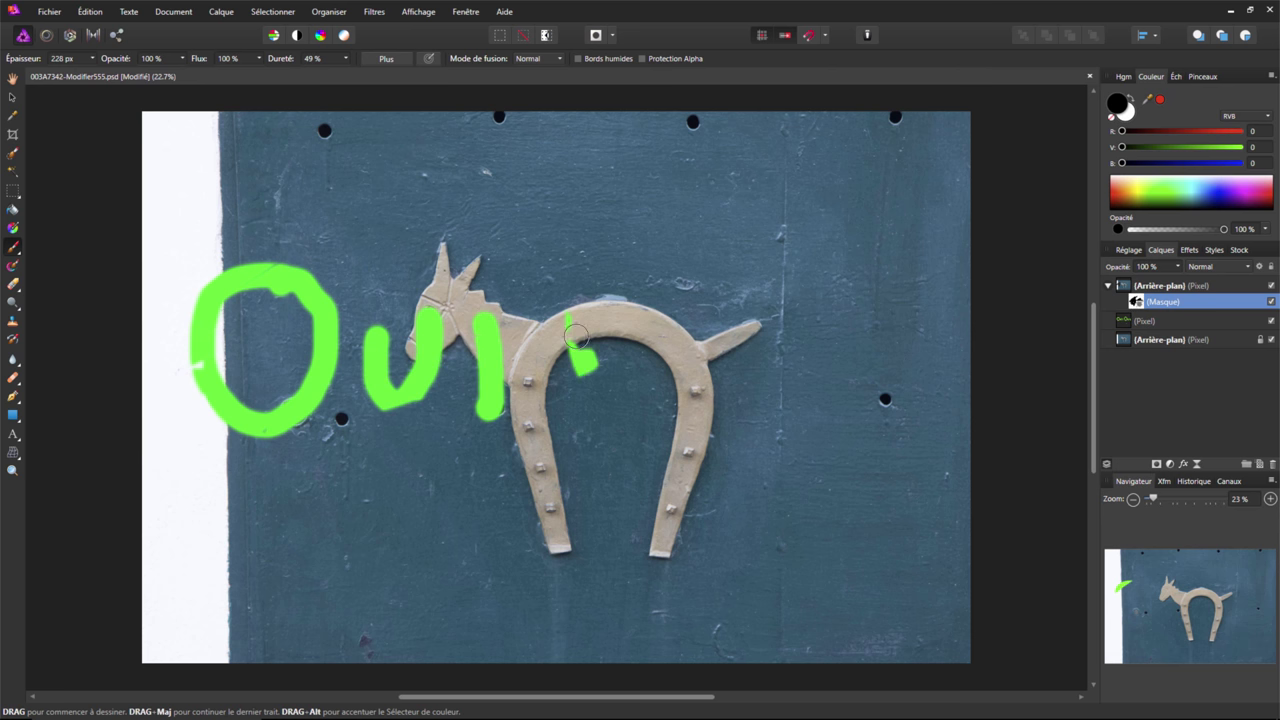
left_click_drag(588, 375, 573, 350)
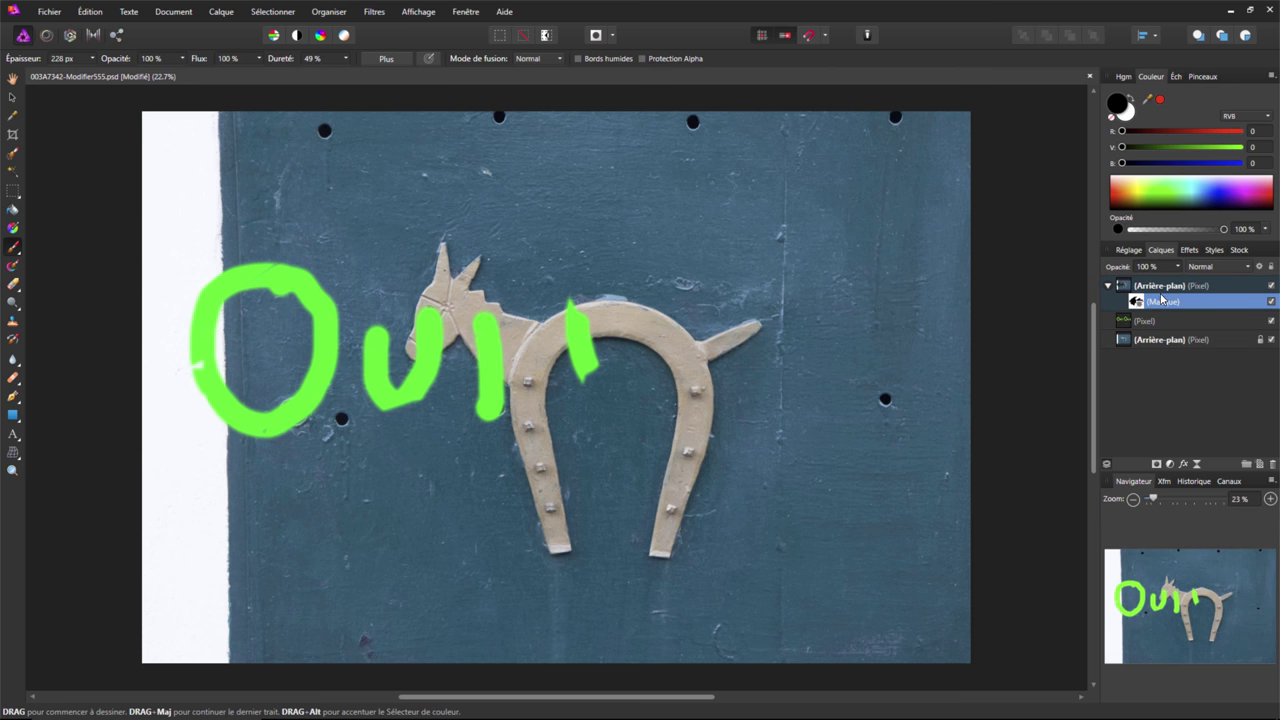
left_click(1153, 289)
Delete the green OuiOui pixel layer and pick the Selection Brush tool.
right_click(1153, 289)
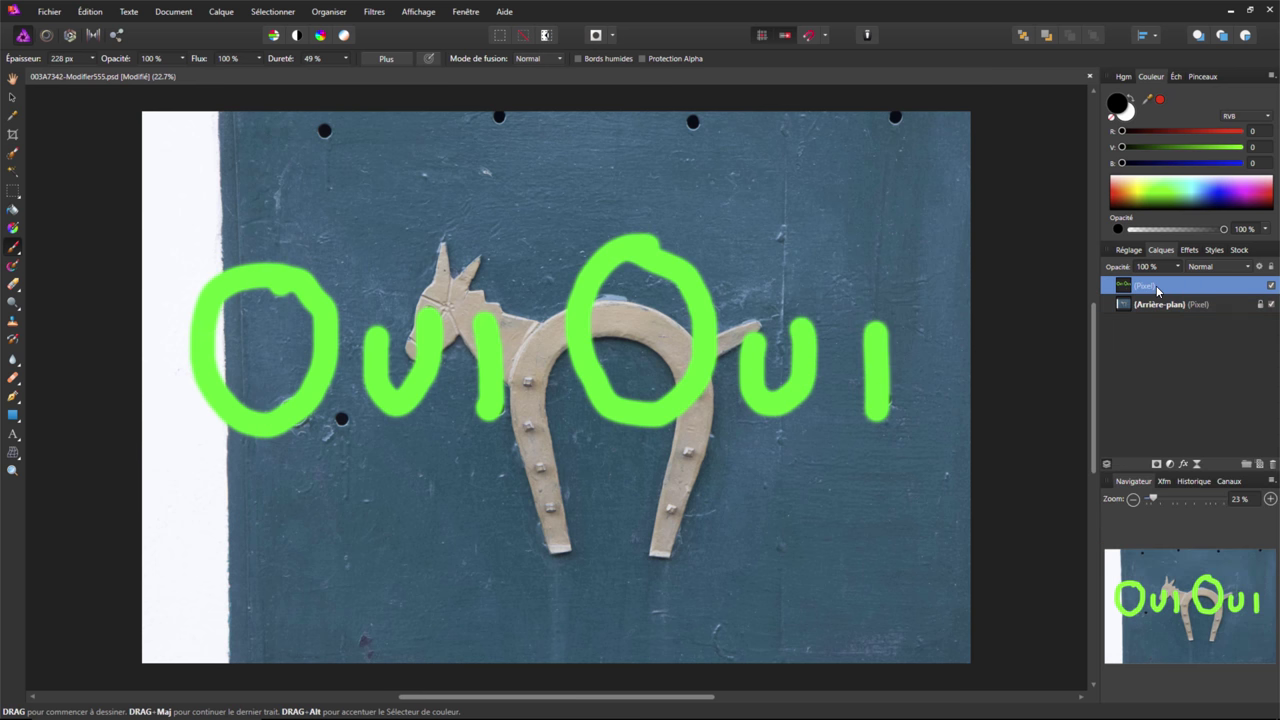
right_click(1156, 285)
left_click(1128, 377)
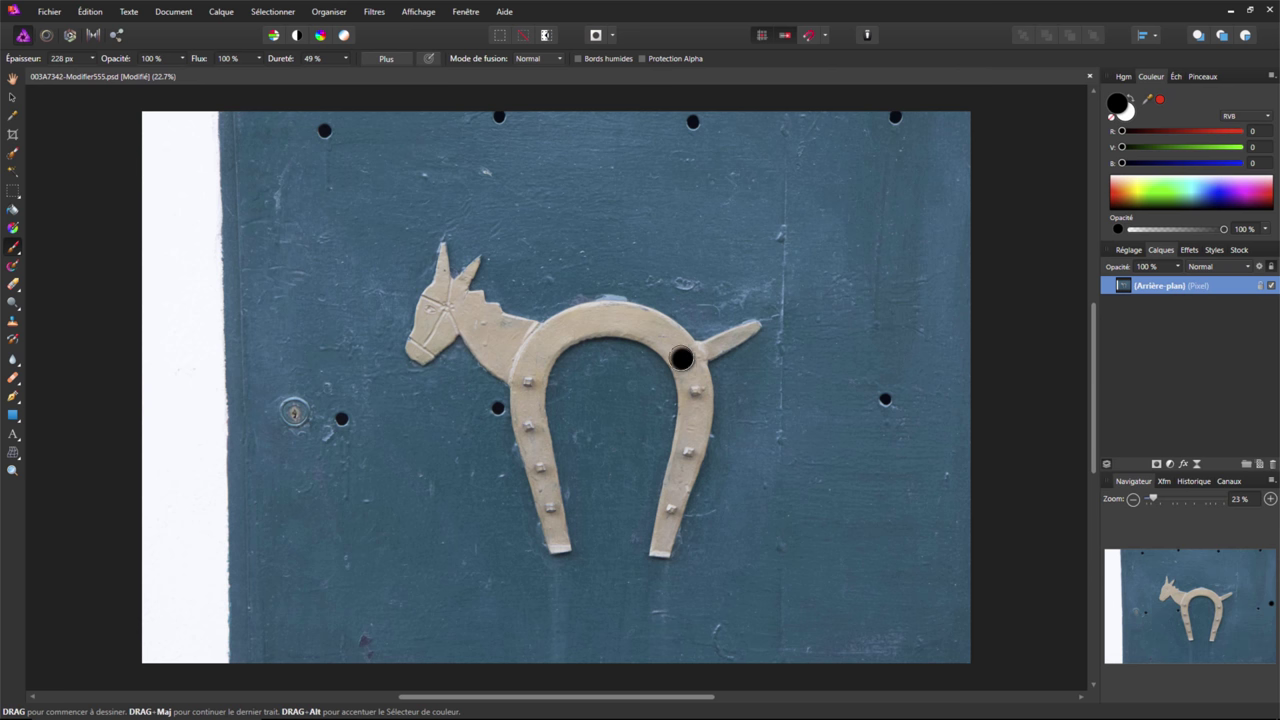
left_click(13, 156)
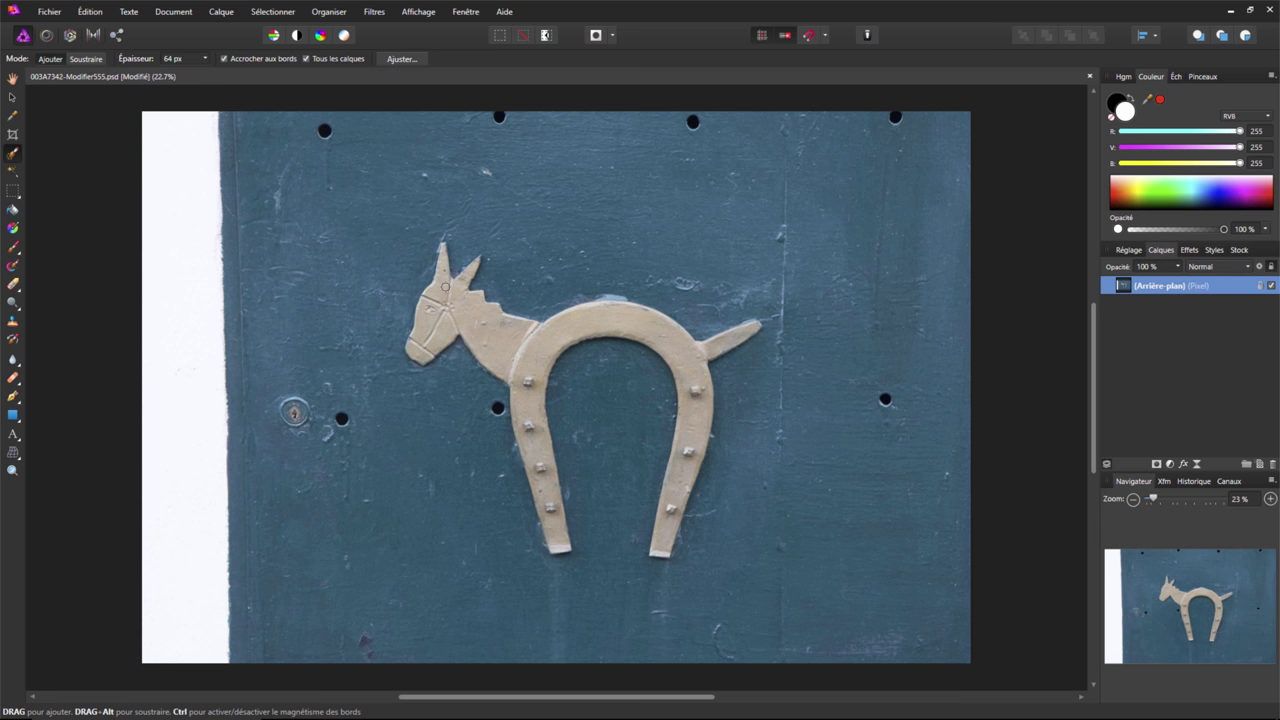
Brush a selection over the donkey's head, body, horseshoe arch and both legs.
left_click_drag(446, 296, 680, 353)
left_click_drag(680, 353, 662, 556)
left_click_drag(556, 543, 583, 521)
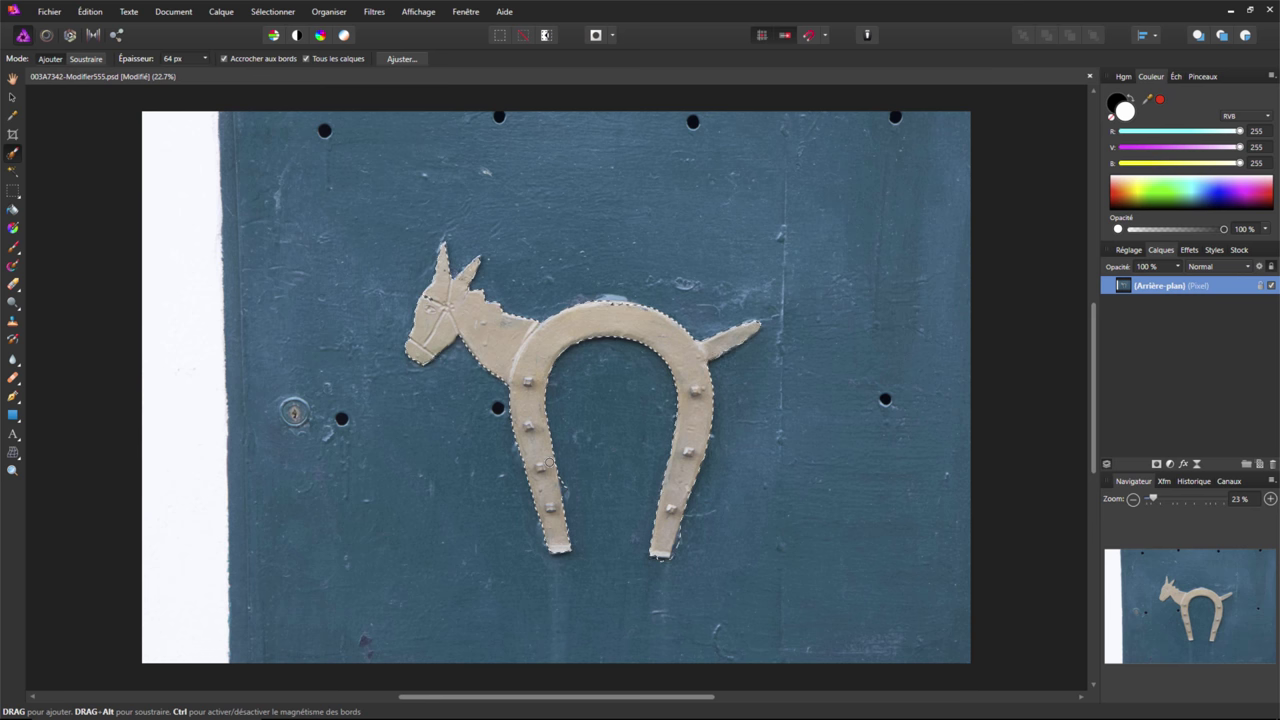
scroll(549, 461, "up", 5)
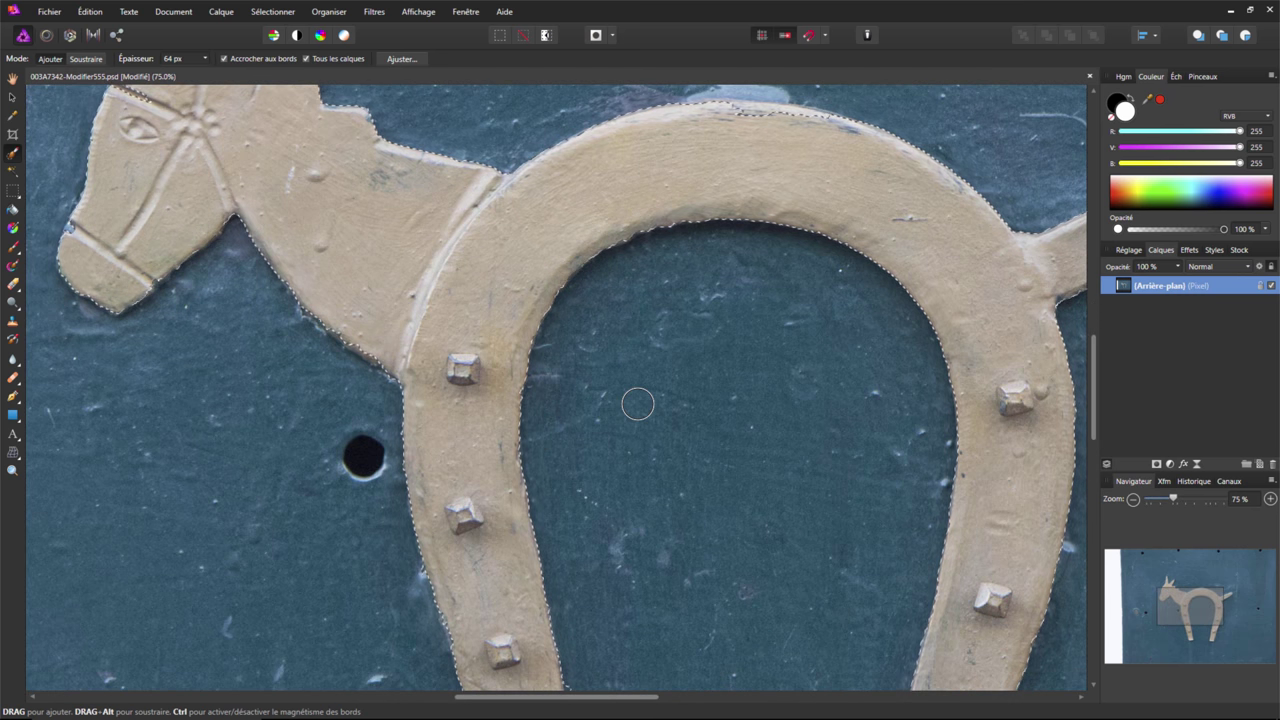
key("space")
left_click_drag(691, 503, 562, 161)
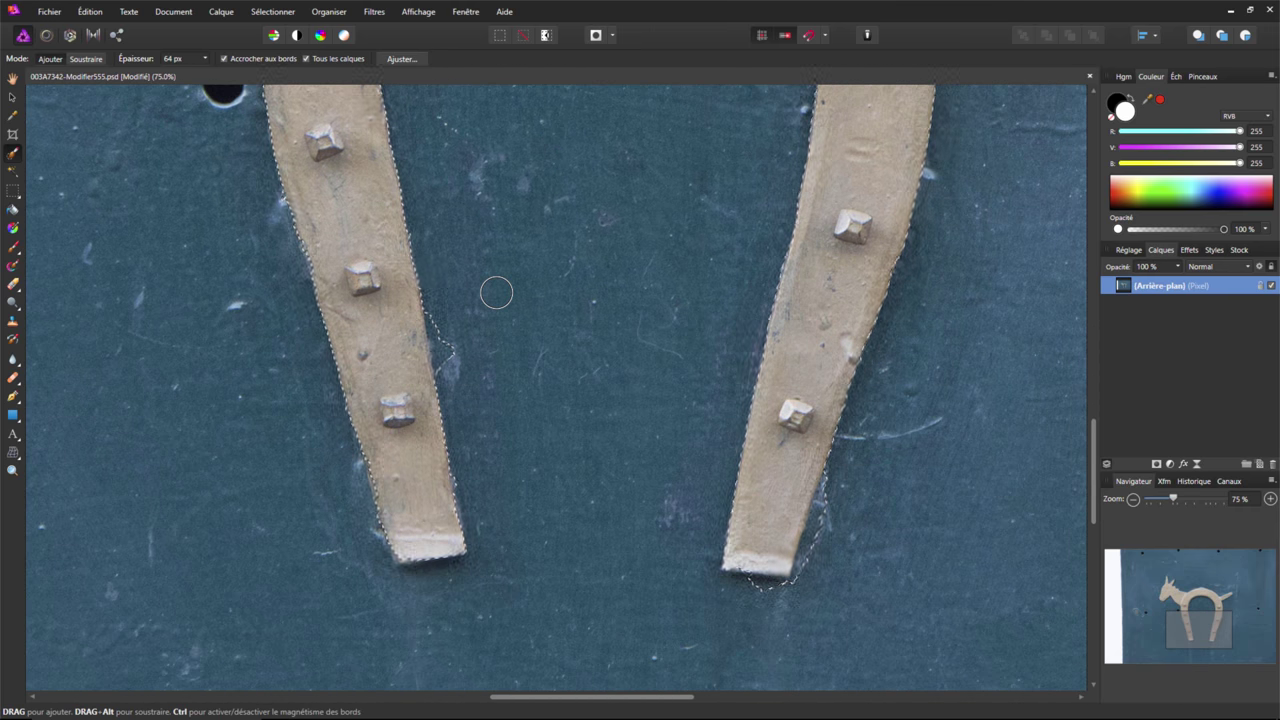
Trim overflow beside the straps and re-add the tail to fit the plaque's edges.
left_click(88, 60)
left_click_drag(474, 374, 440, 314)
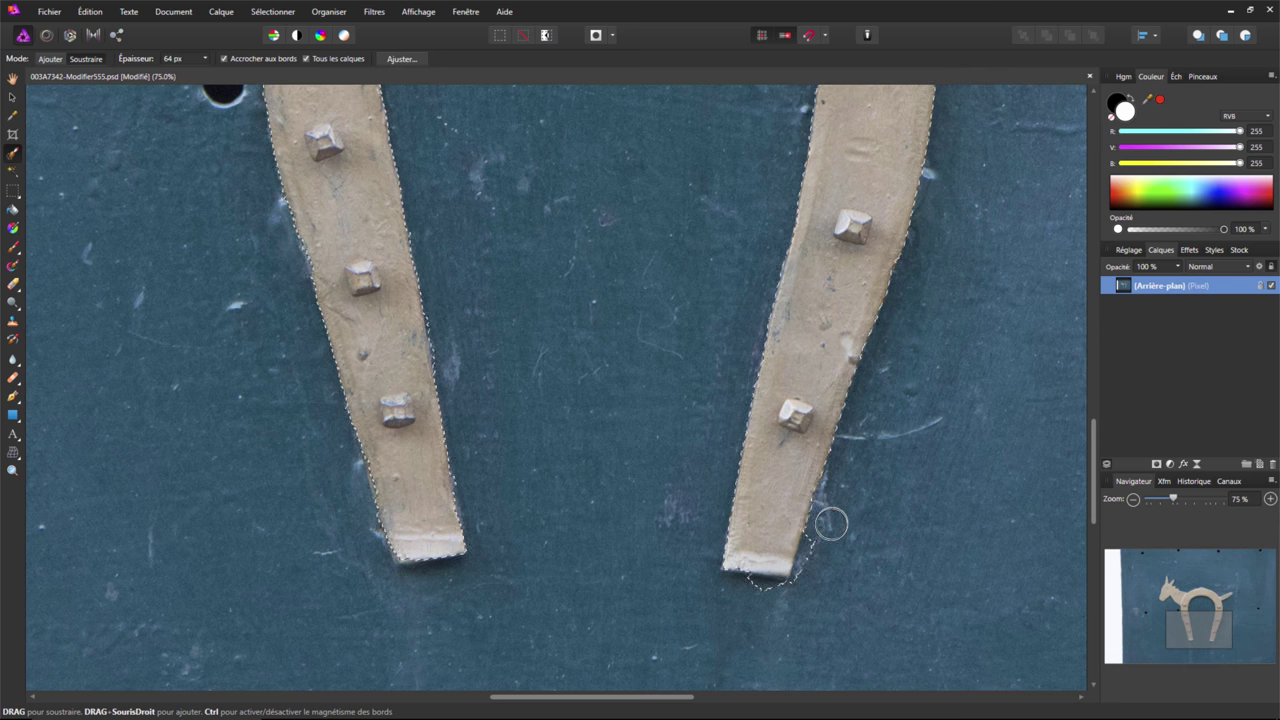
mouse_move(829, 520)
left_mouse_down()
mouse_move(817, 564)
mouse_move(754, 594)
left_mouse_up()
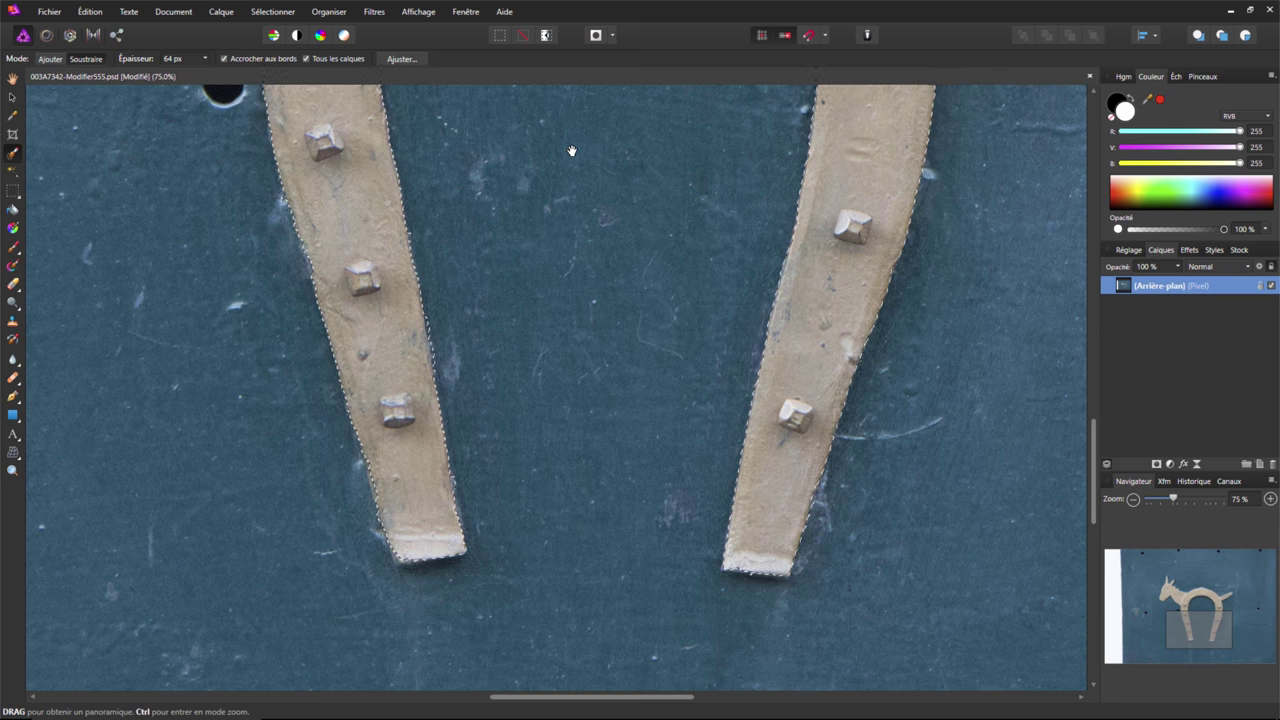
left_click_drag(558, 208, 548, 475)
left_click_drag(563, 263, 523, 468)
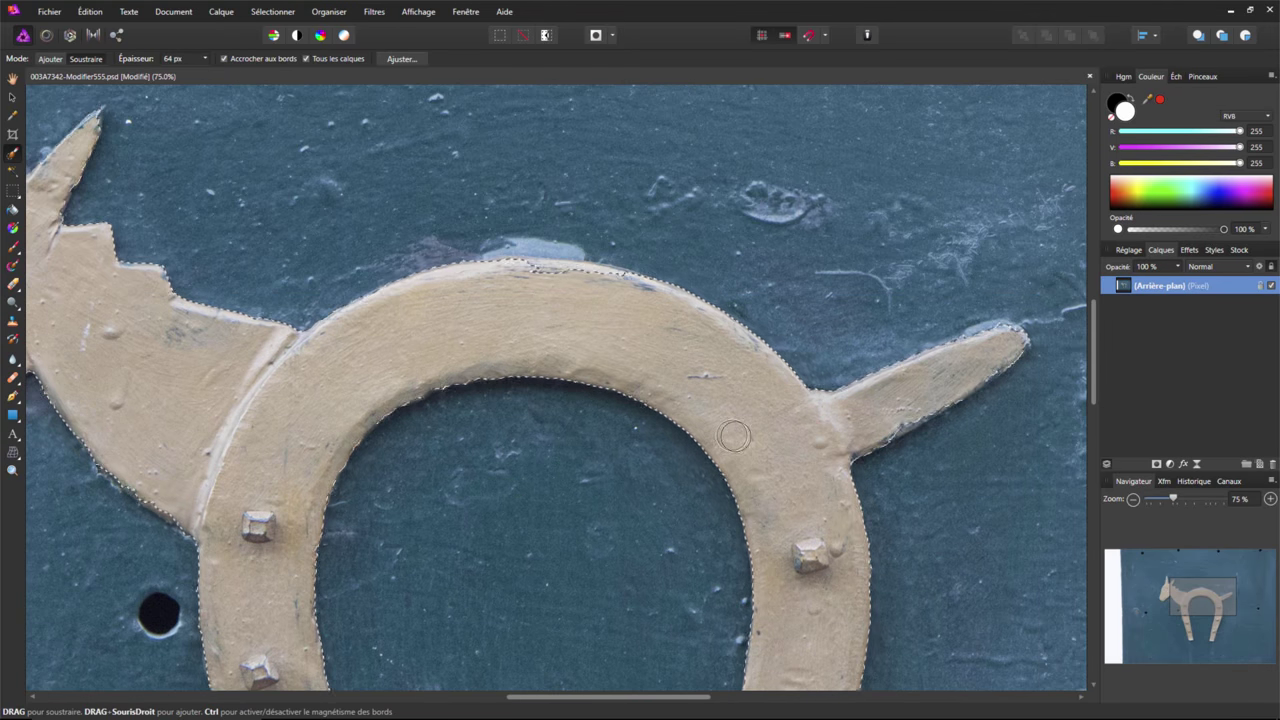
left_click_drag(940, 377, 901, 415)
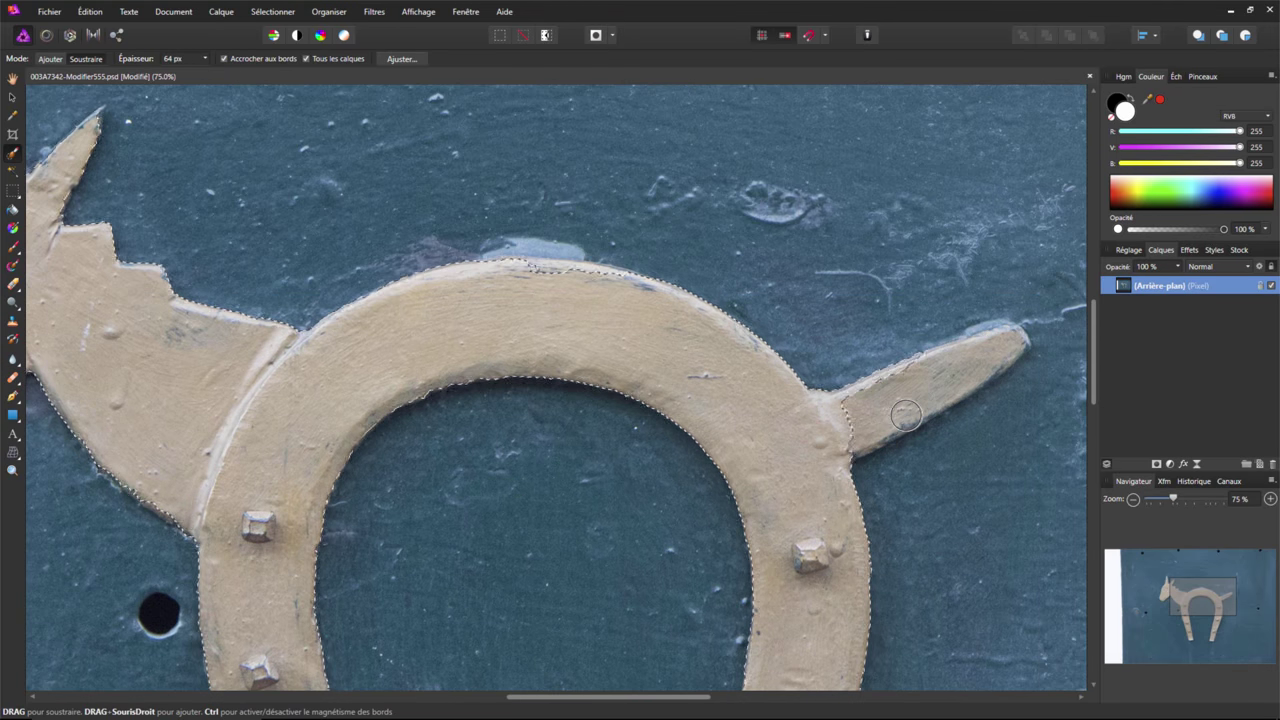
left_click(54, 60)
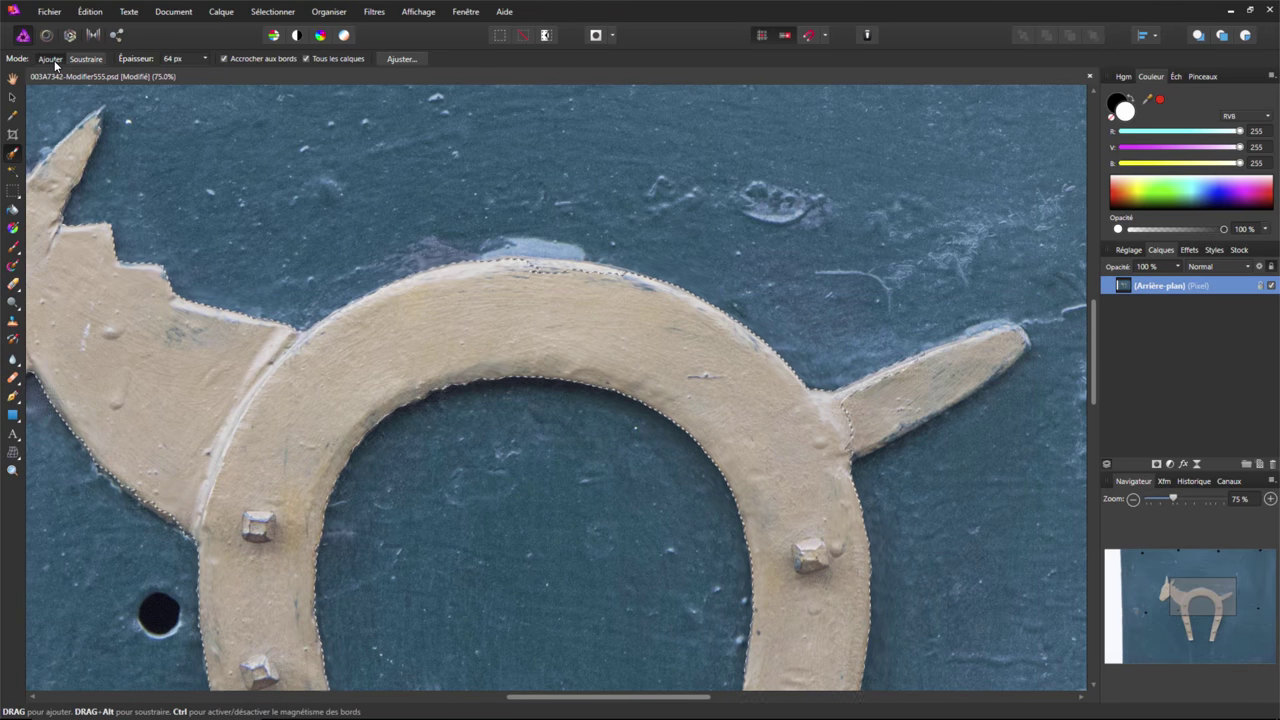
left_click_drag(829, 409, 1005, 345)
left_click_drag(553, 290, 611, 284)
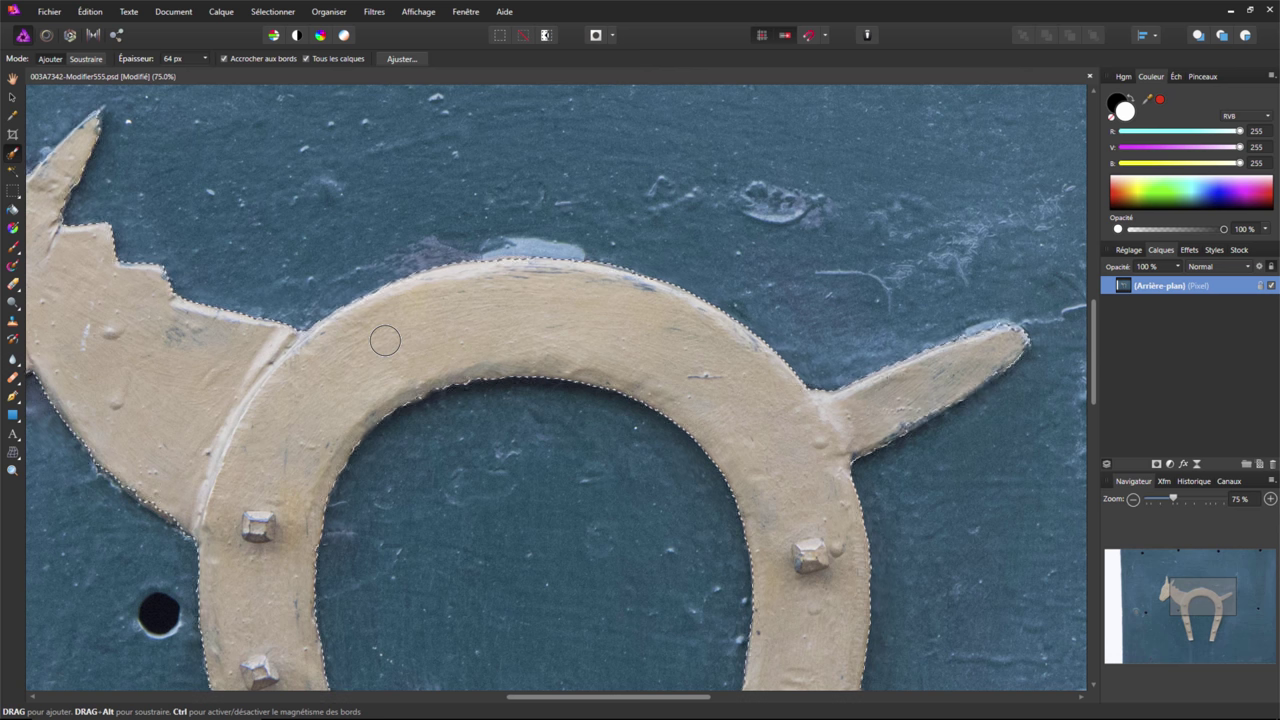
left_click(401, 58)
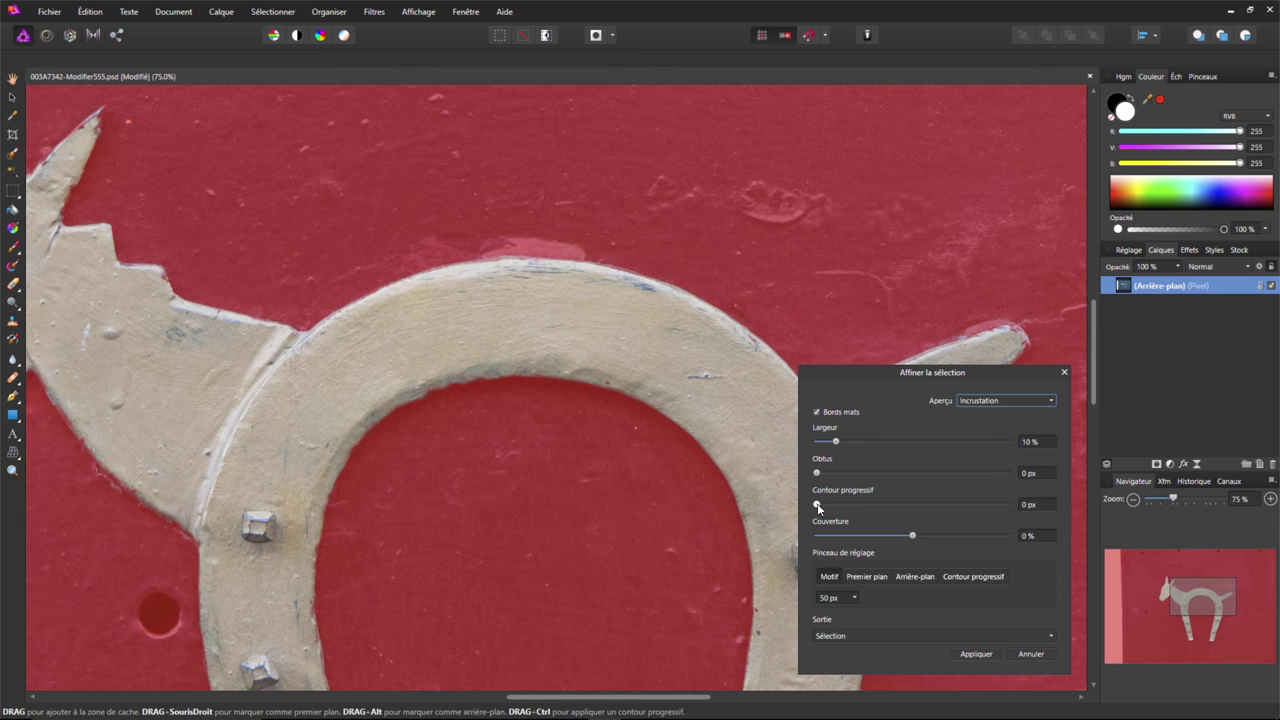
Feather the selection edge to about 75,7 px, apply it, and zoom out.
left_click_drag(817, 504, 987, 504)
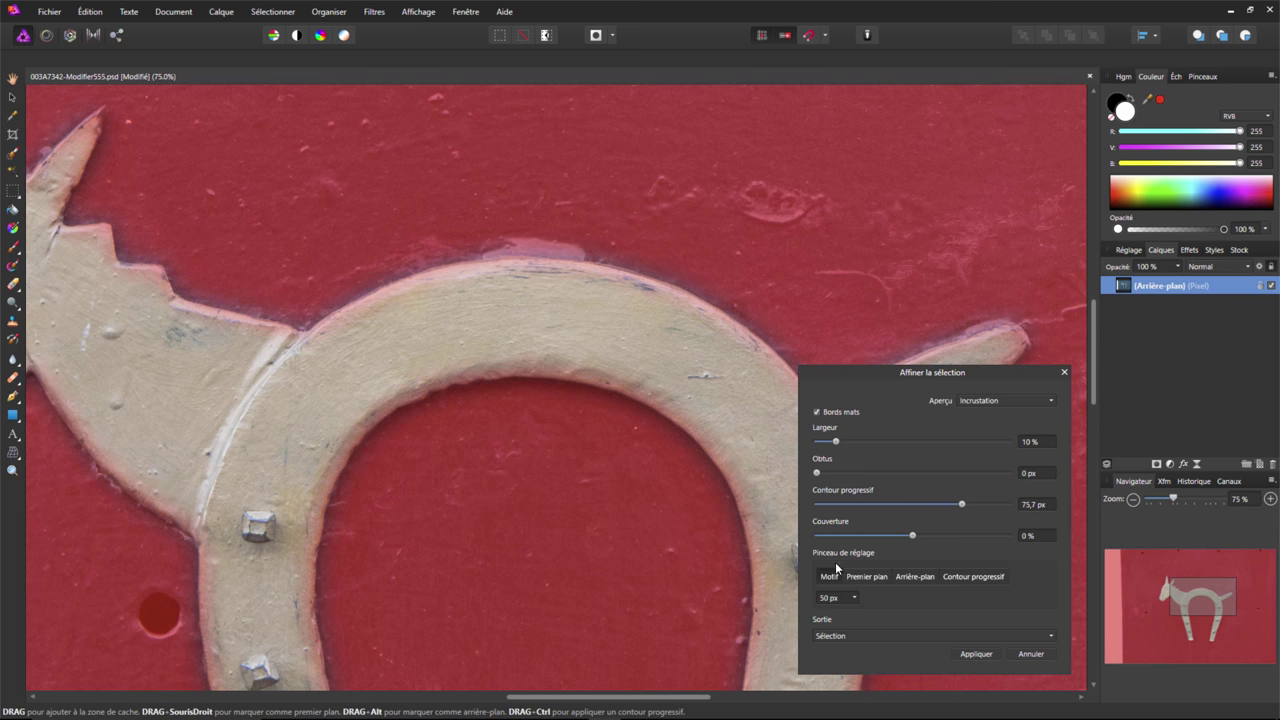
left_click(1029, 654)
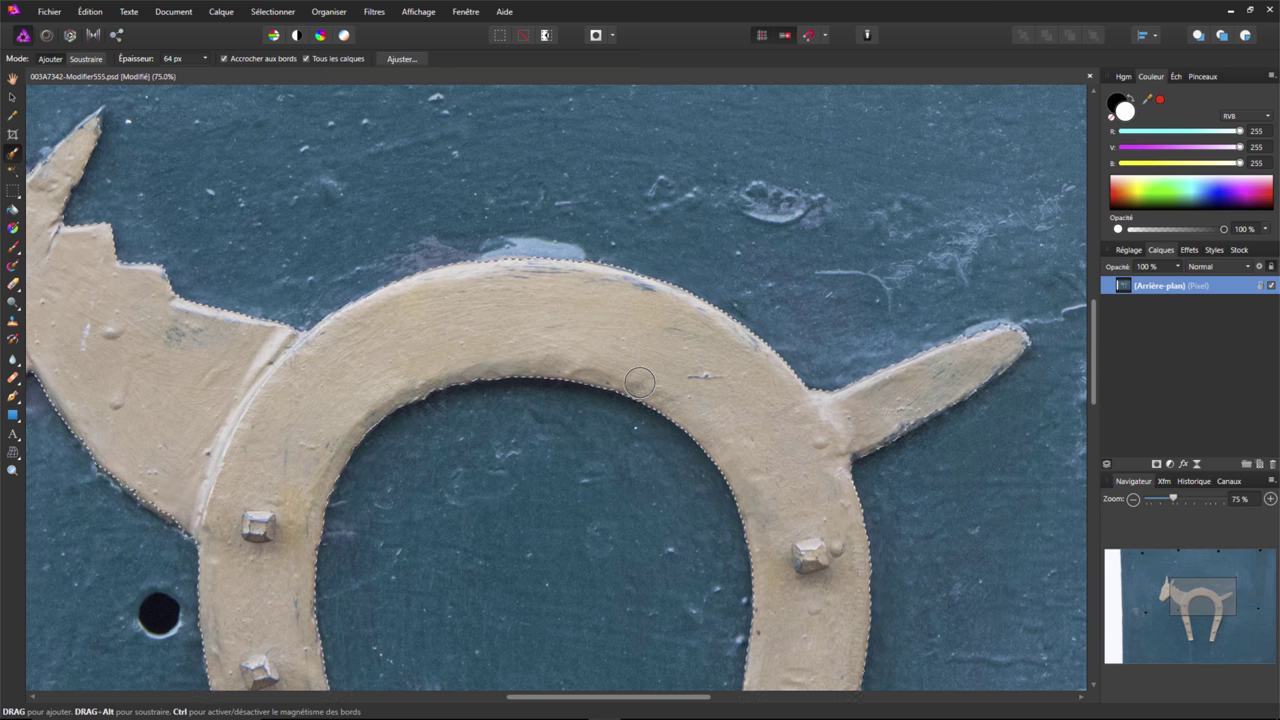
scroll(640, 382, "down", 2)
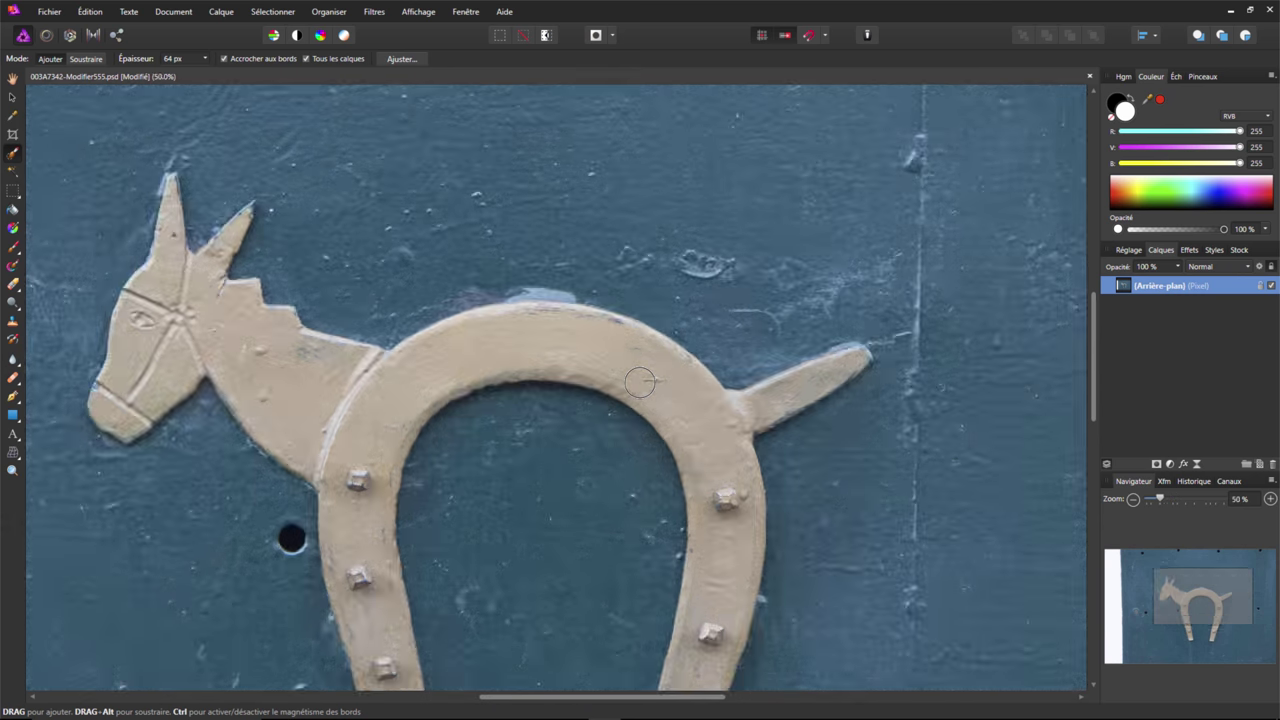
scroll(640, 382, "down", 1)
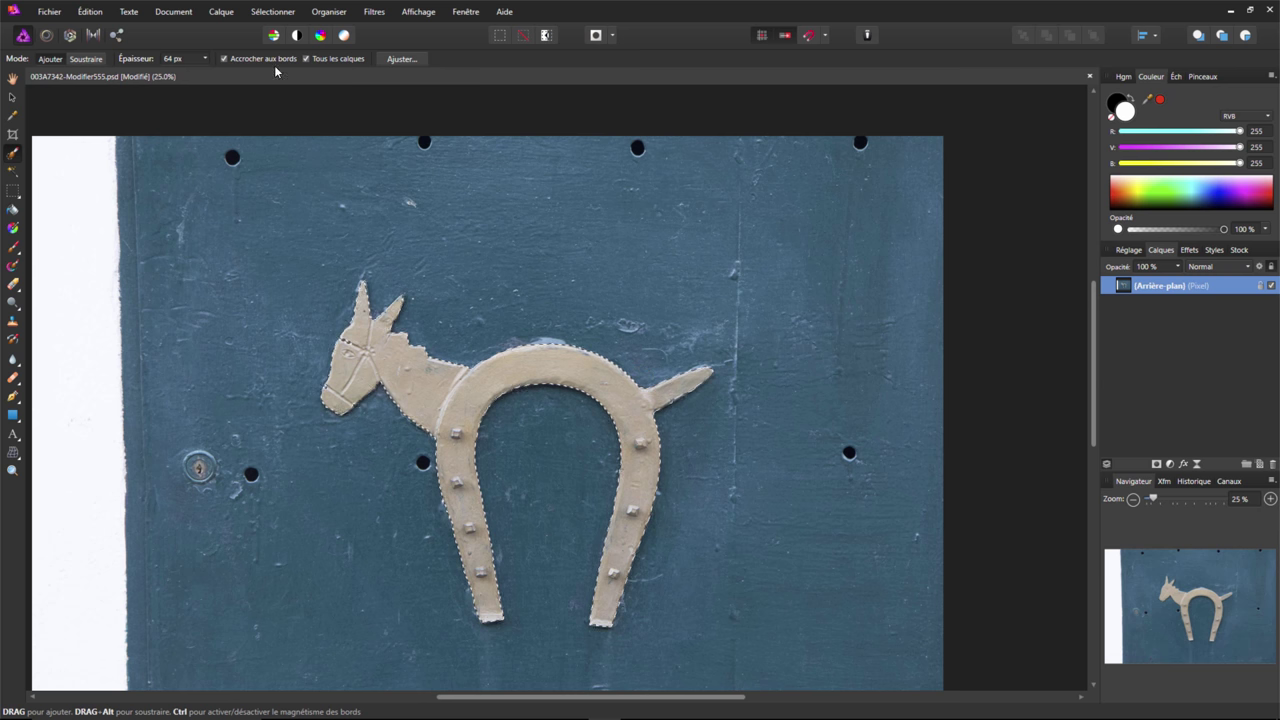
Deselect the donkey-and-horseshoe selection with Ctrl+D.
left_click(286, 14)
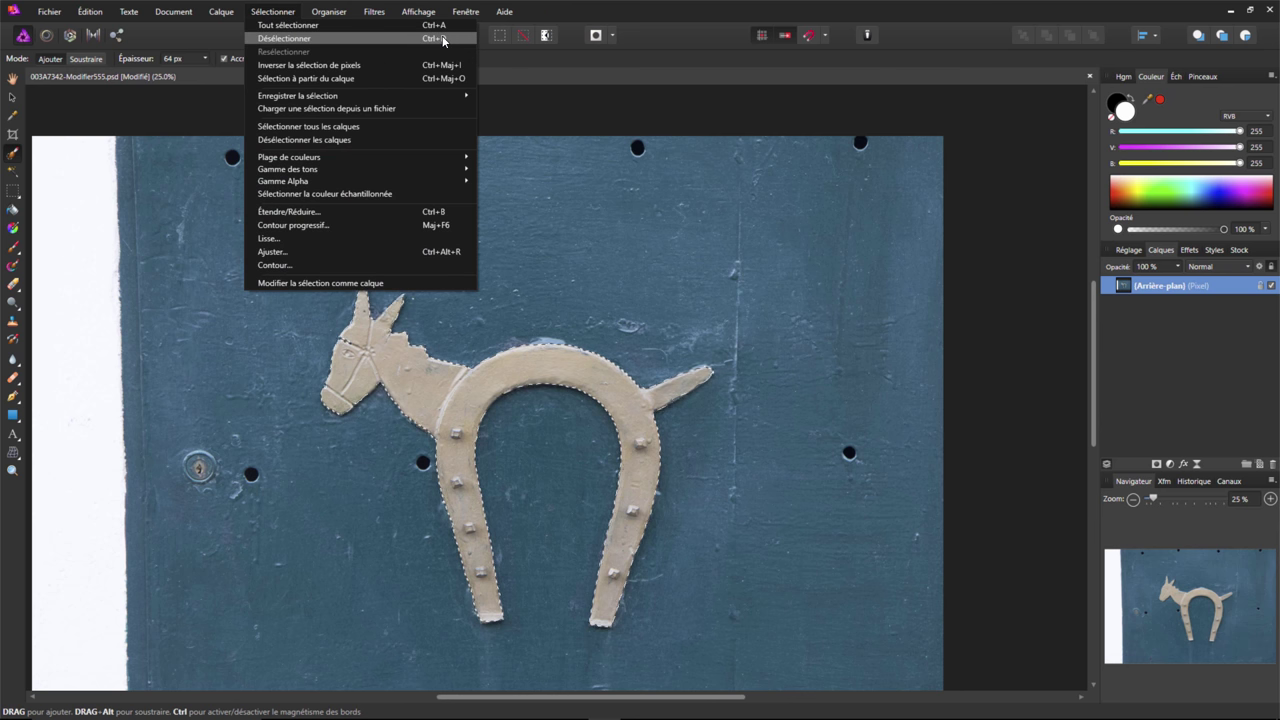
key("ctrl+d")
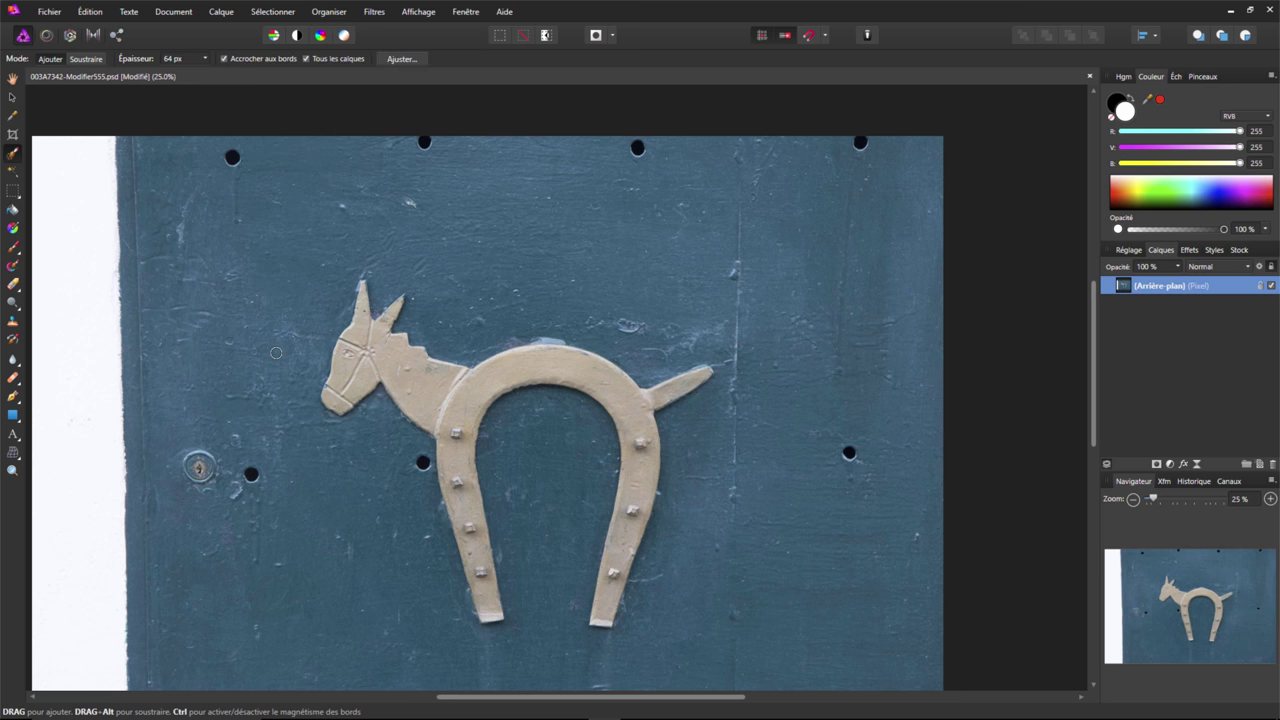
Set the Artistic Text tool to Soupbone at 144 pt and start text left of the donkey's head.
left_click(13, 434)
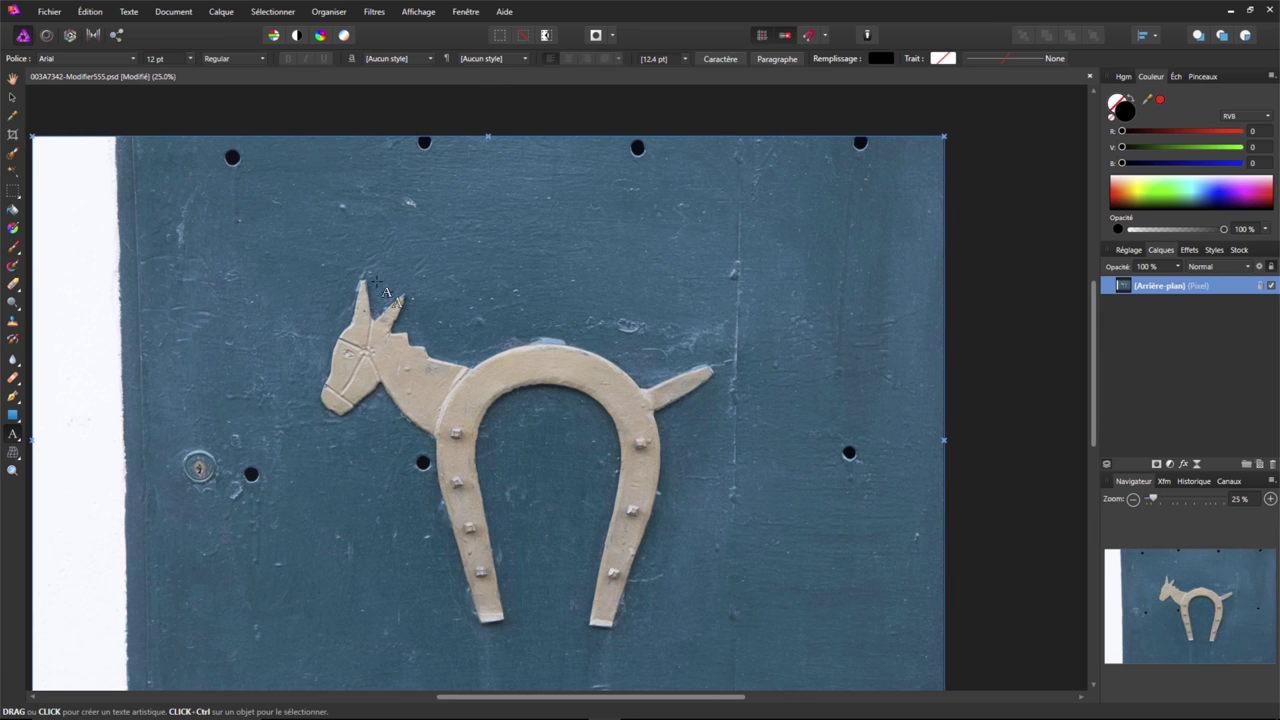
left_click(190, 61)
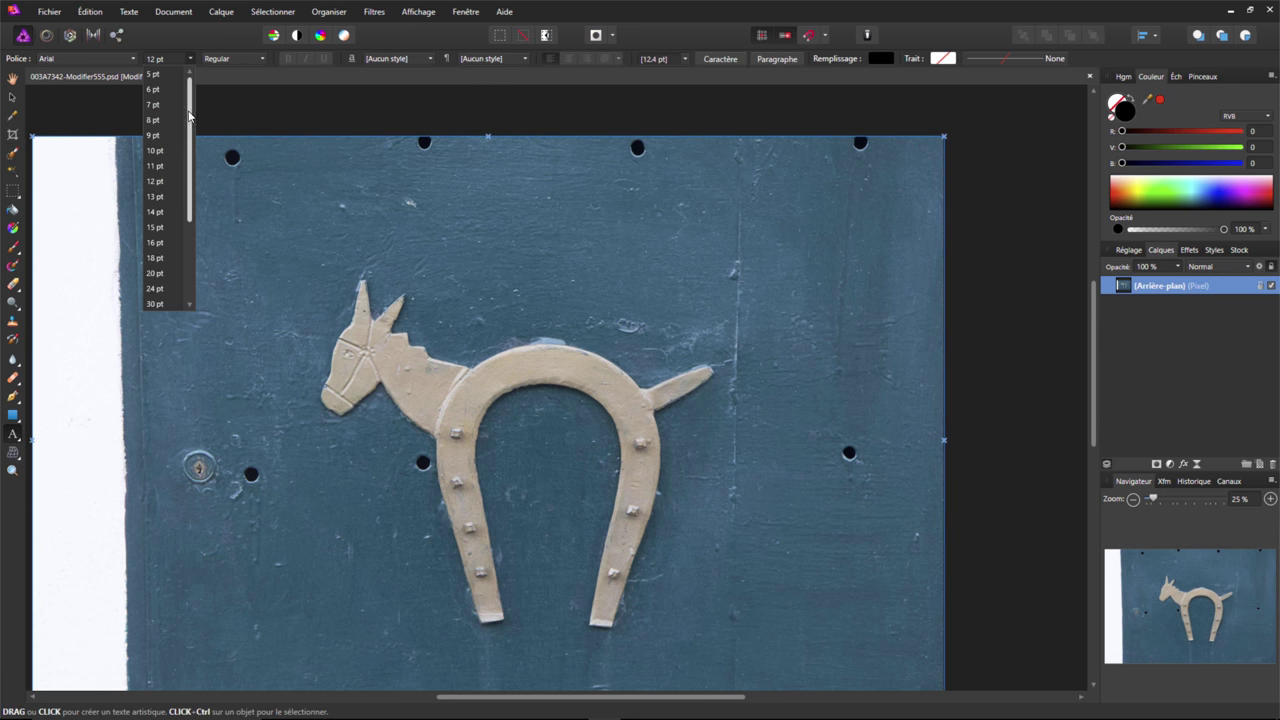
left_click_drag(190, 150, 190, 230)
left_click(157, 273)
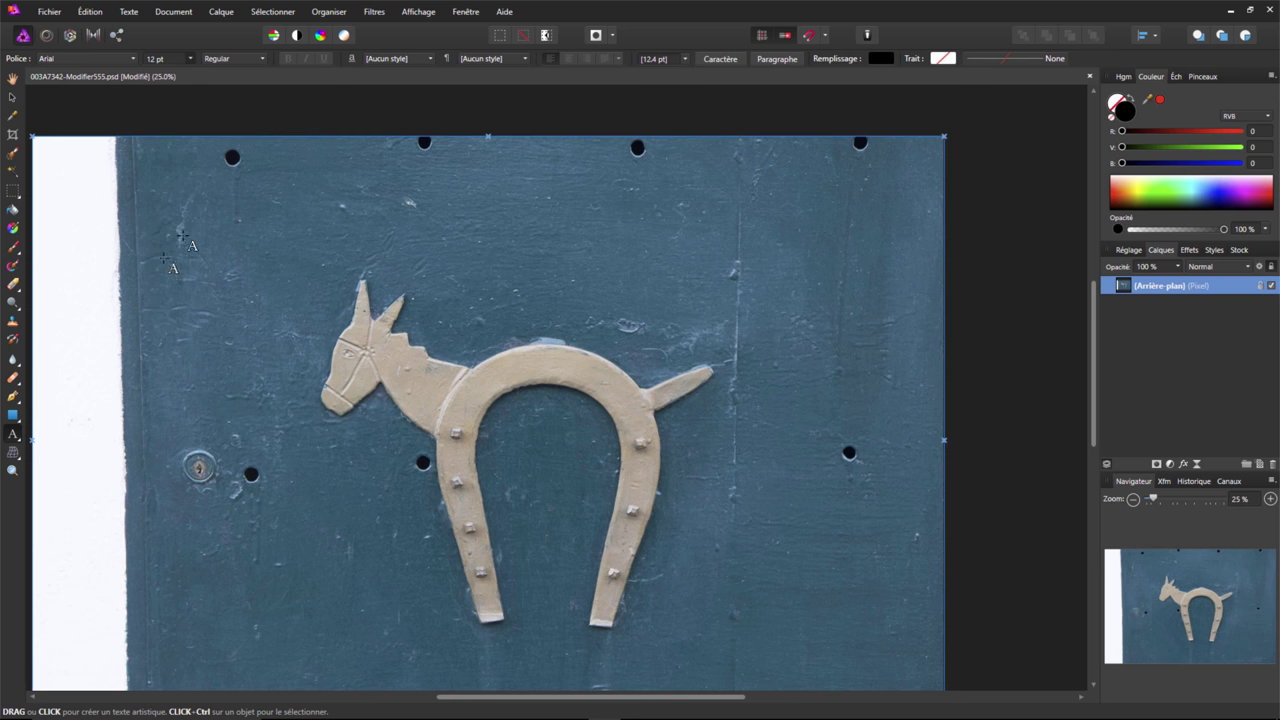
left_click(133, 60)
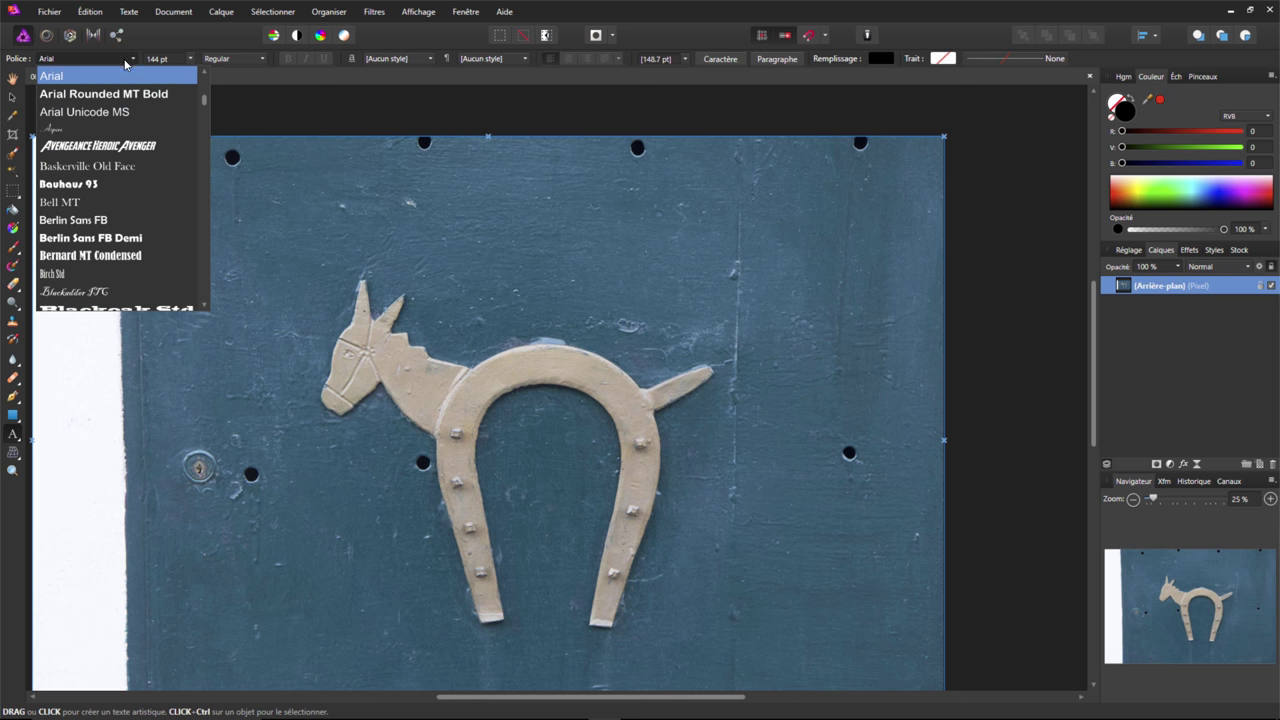
left_click(67, 57)
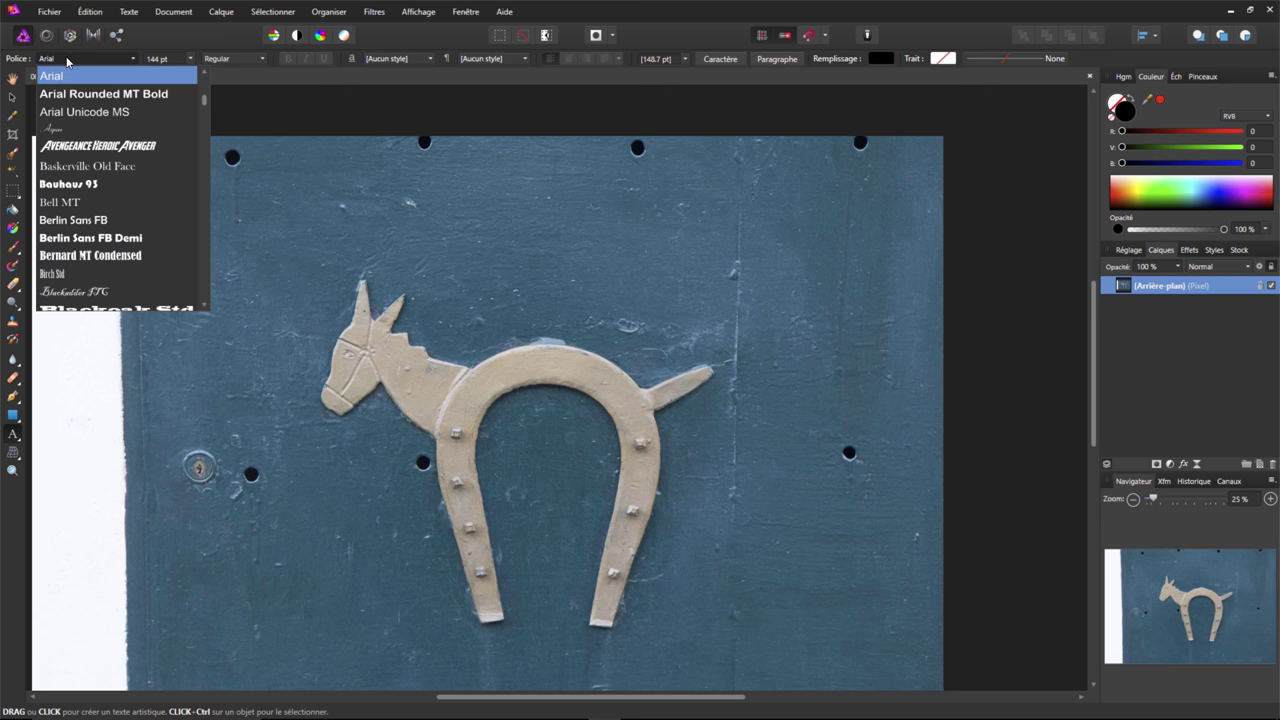
type("so")
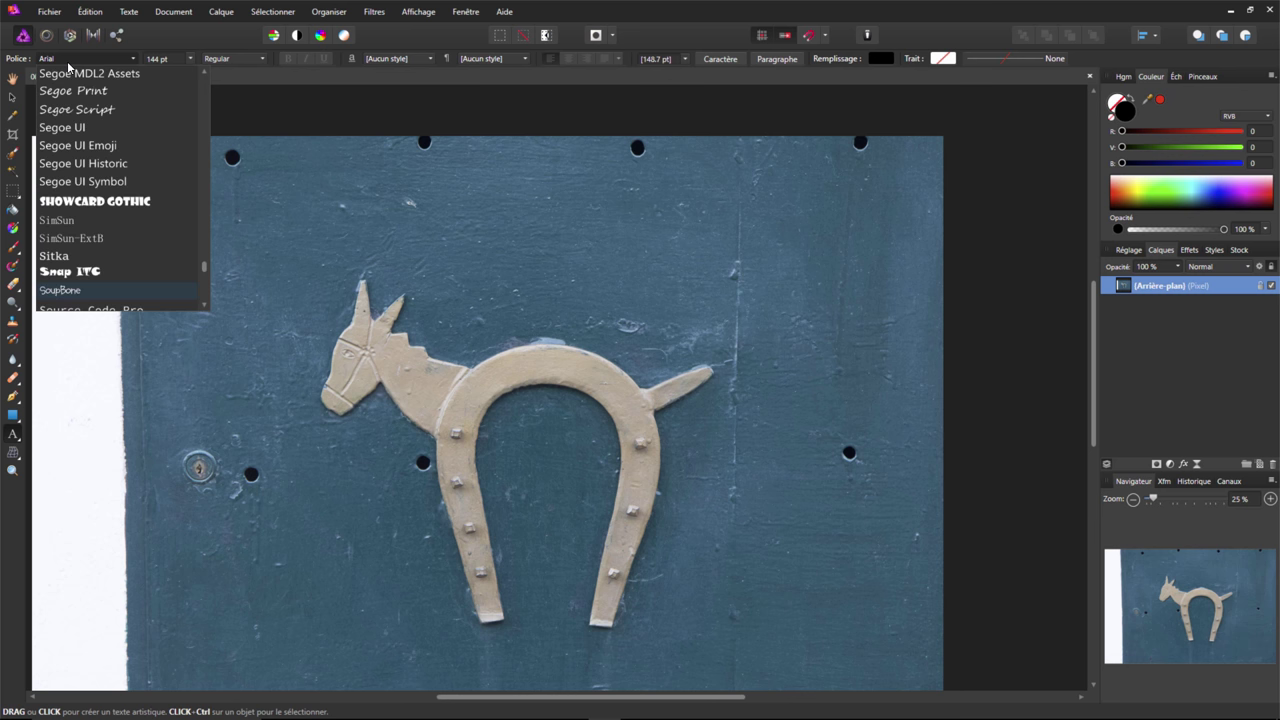
left_click(70, 292)
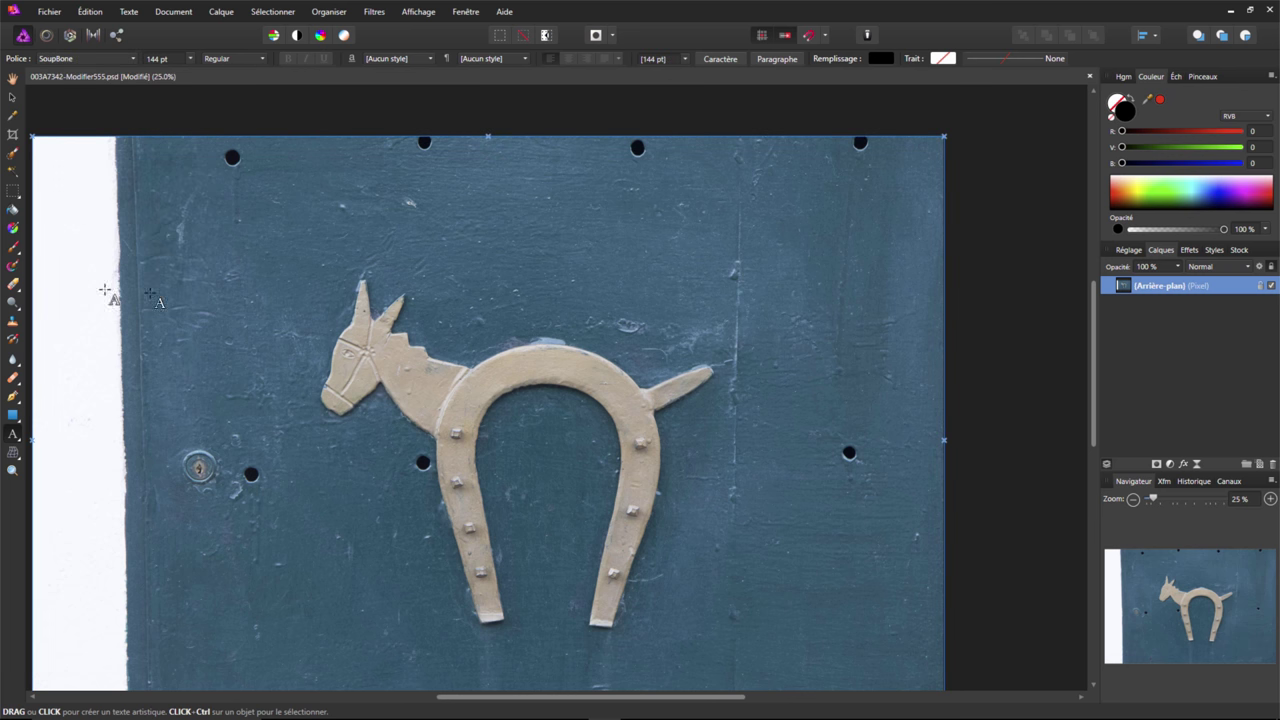
left_click(227, 345)
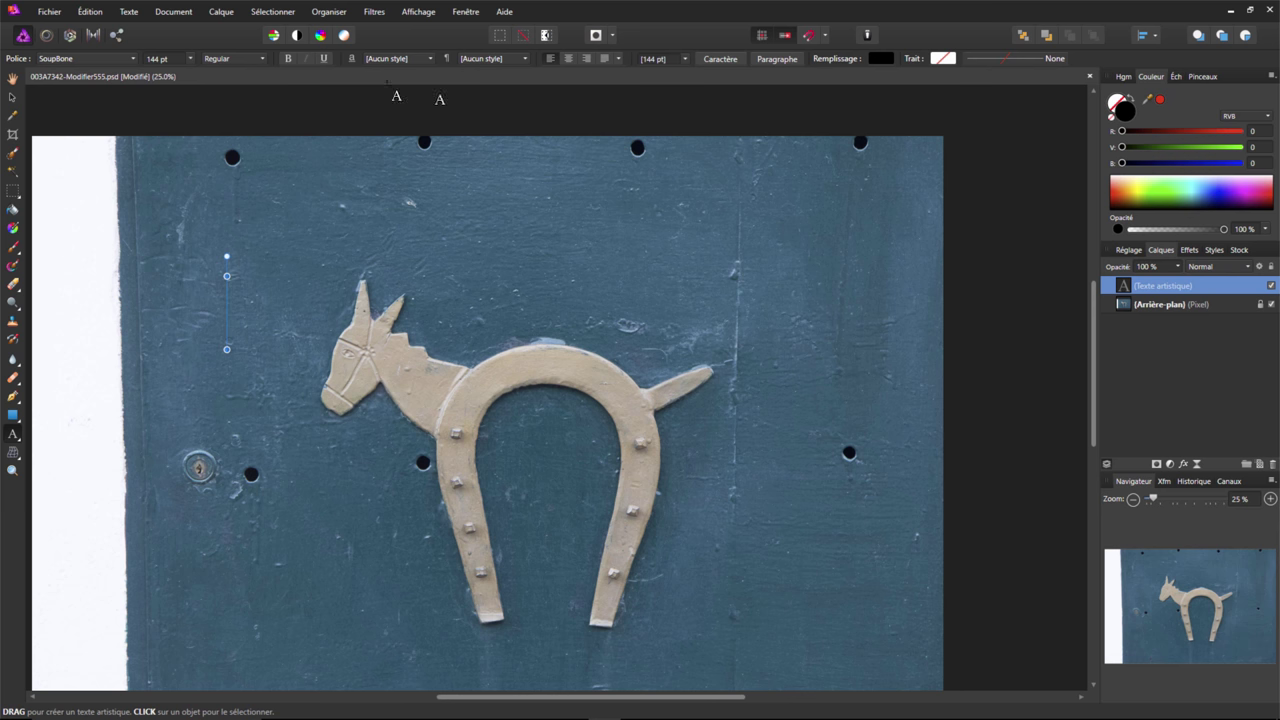
Type 'OUIOUIPhoto' with a bright green fill above the donkey.
left_click(880, 59)
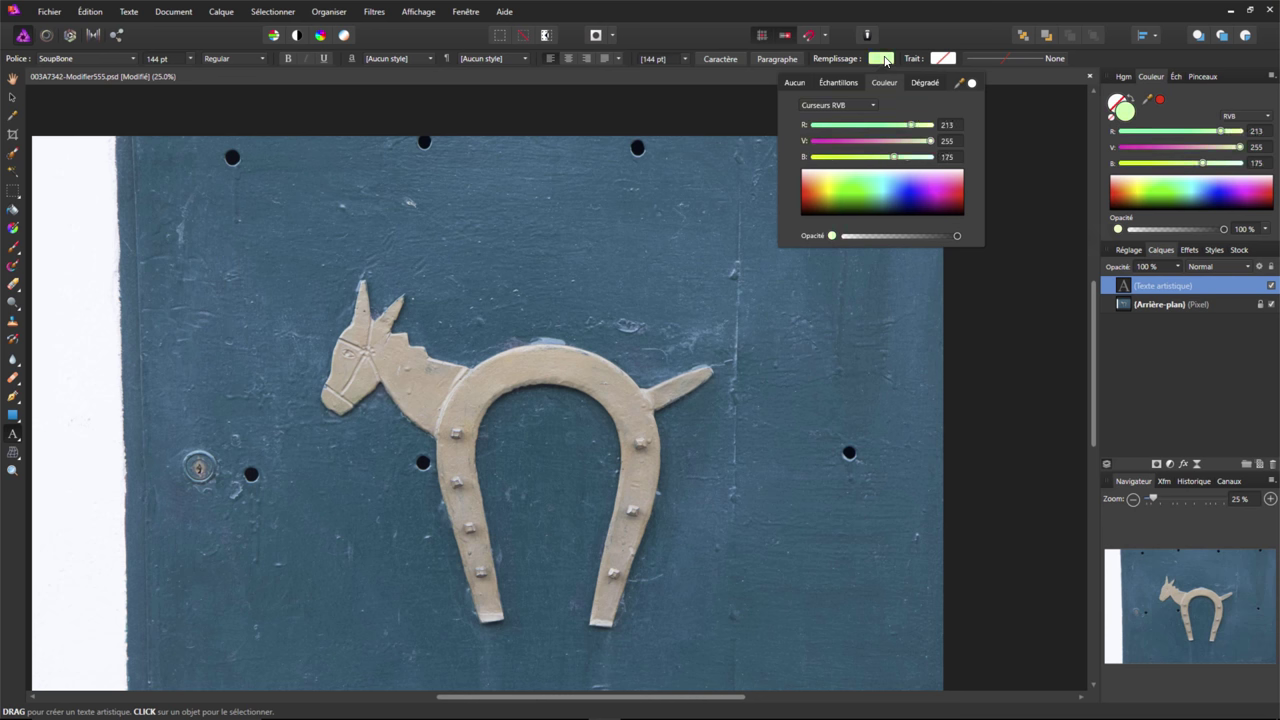
left_click_drag(840, 190, 845, 193)
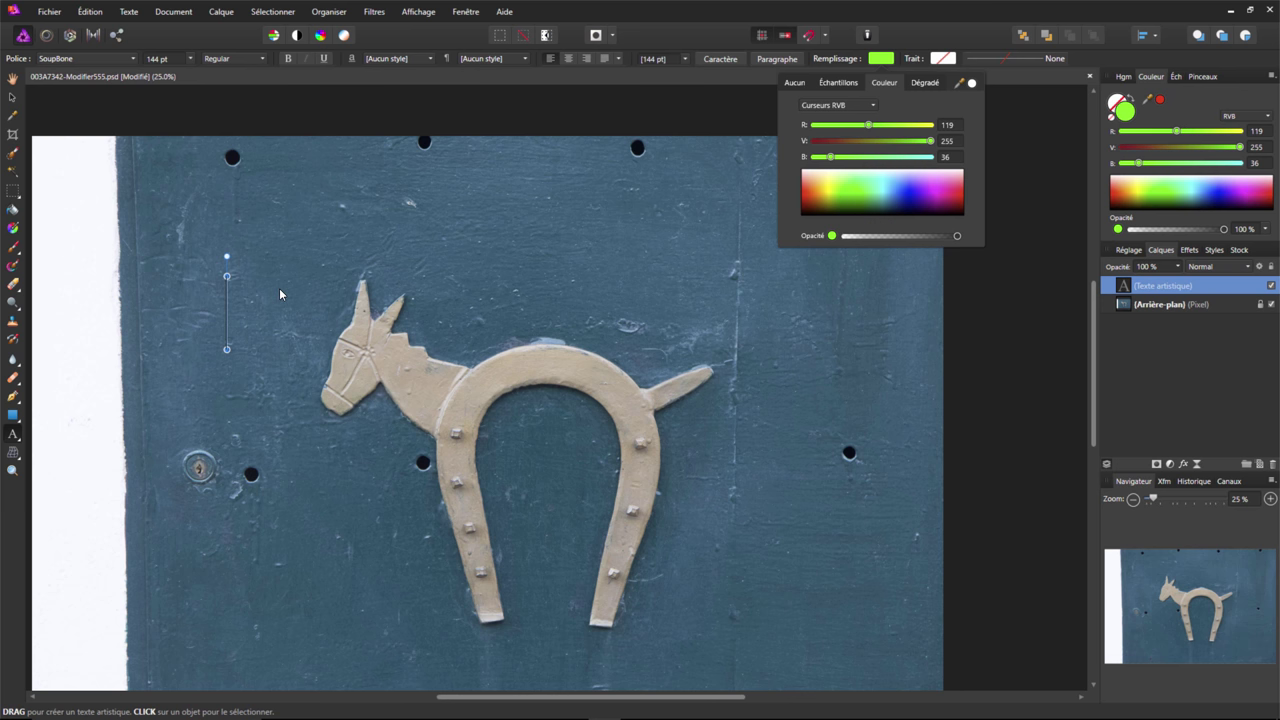
left_click(881, 62)
type("OU")
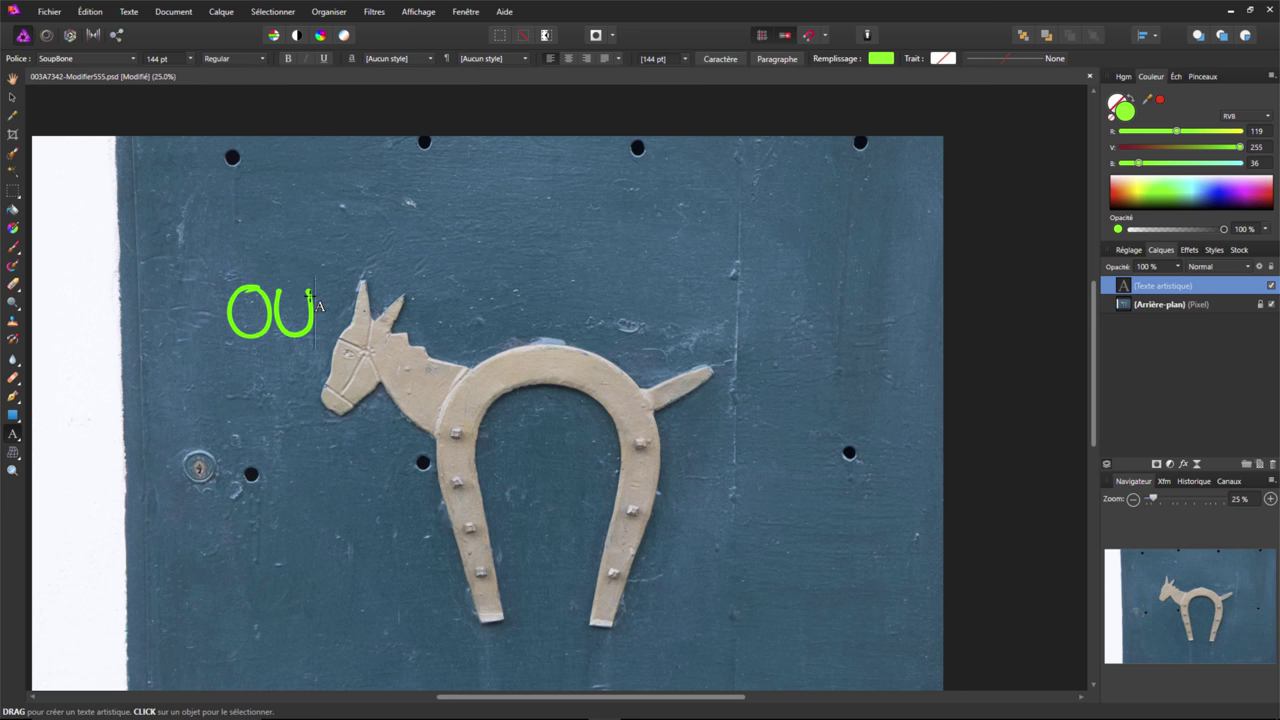
type("IOUI")
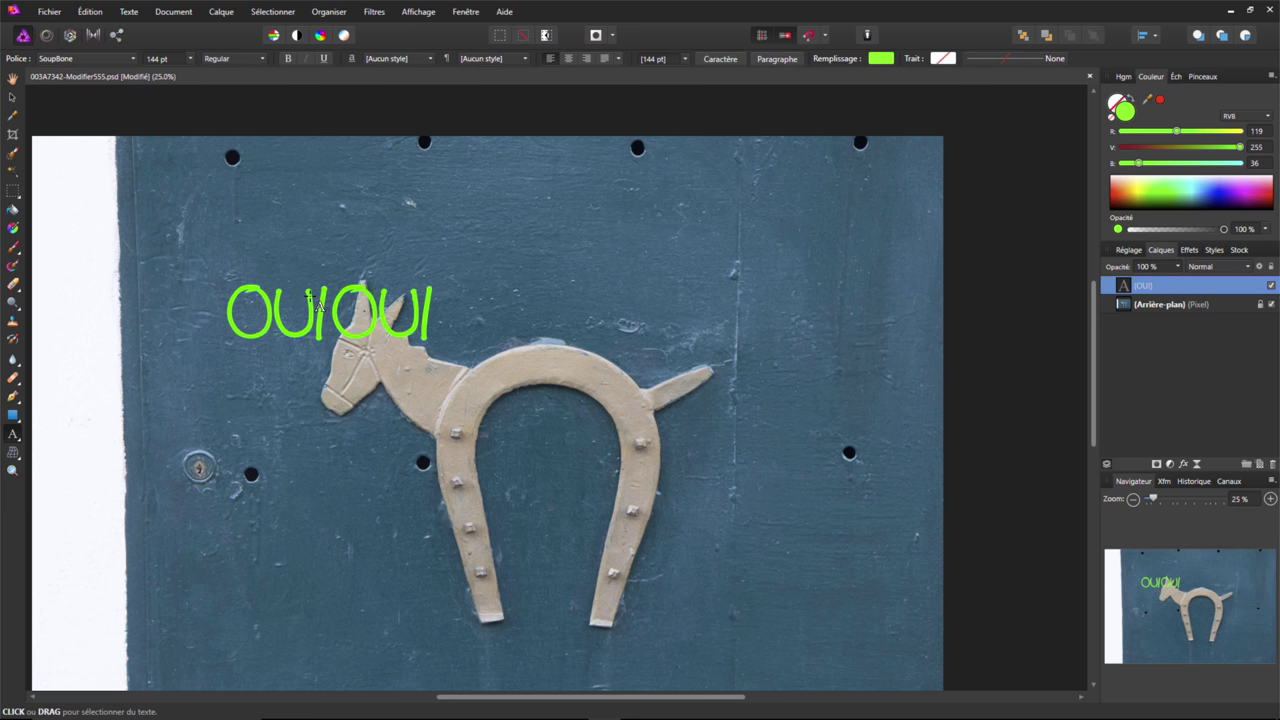
type("Photo")
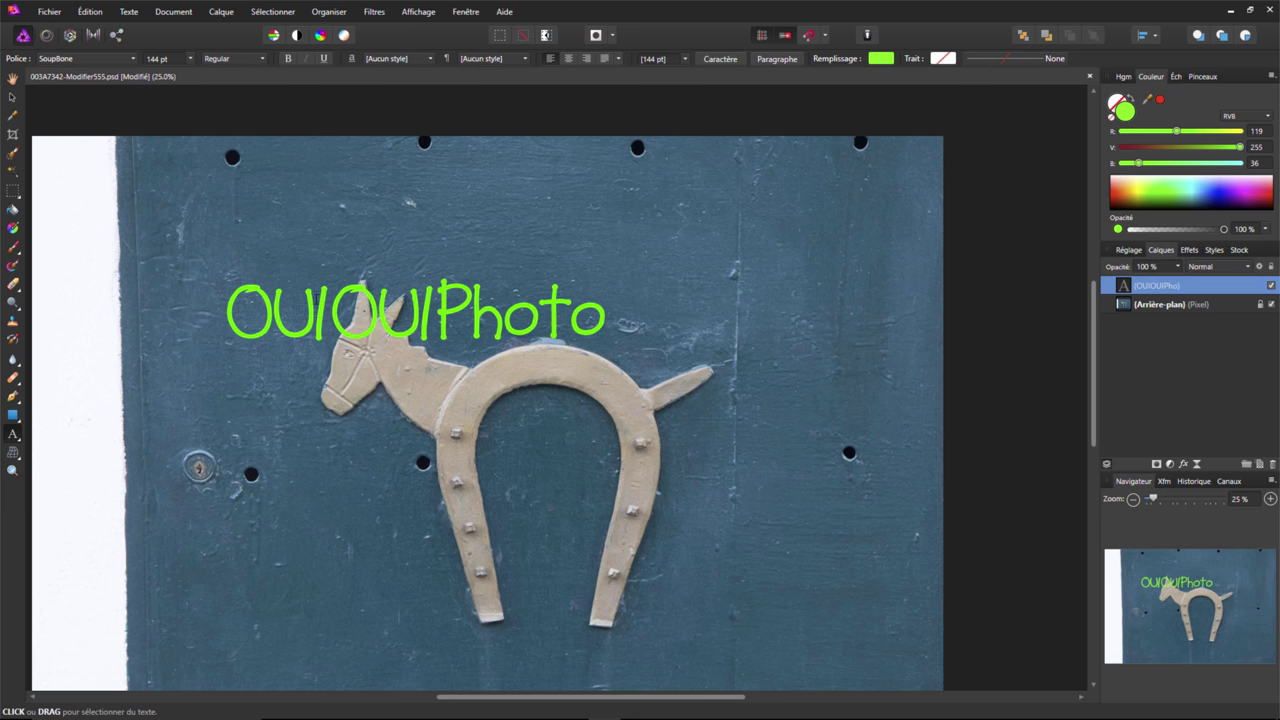
key("Escape")
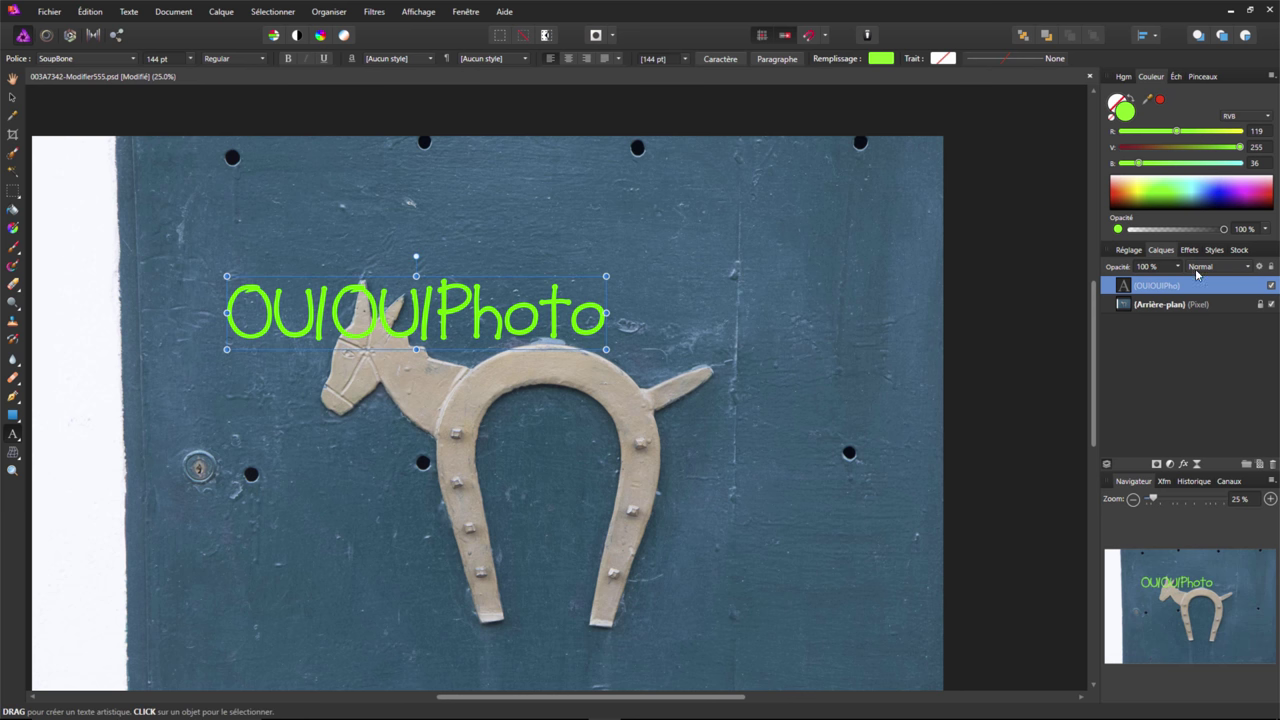
Give the OUIOUIPhoto text a ~13 px black outline and an offset outer shadow.
left_click(1190, 250)
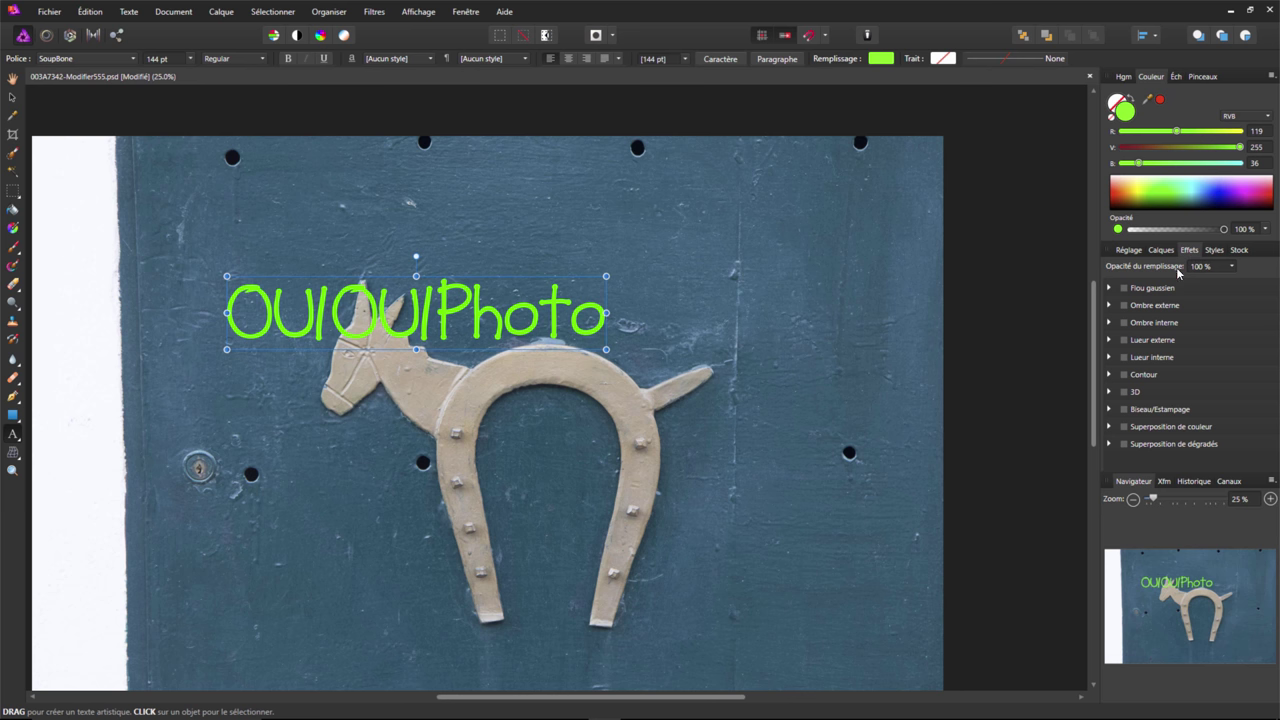
left_click(1124, 374)
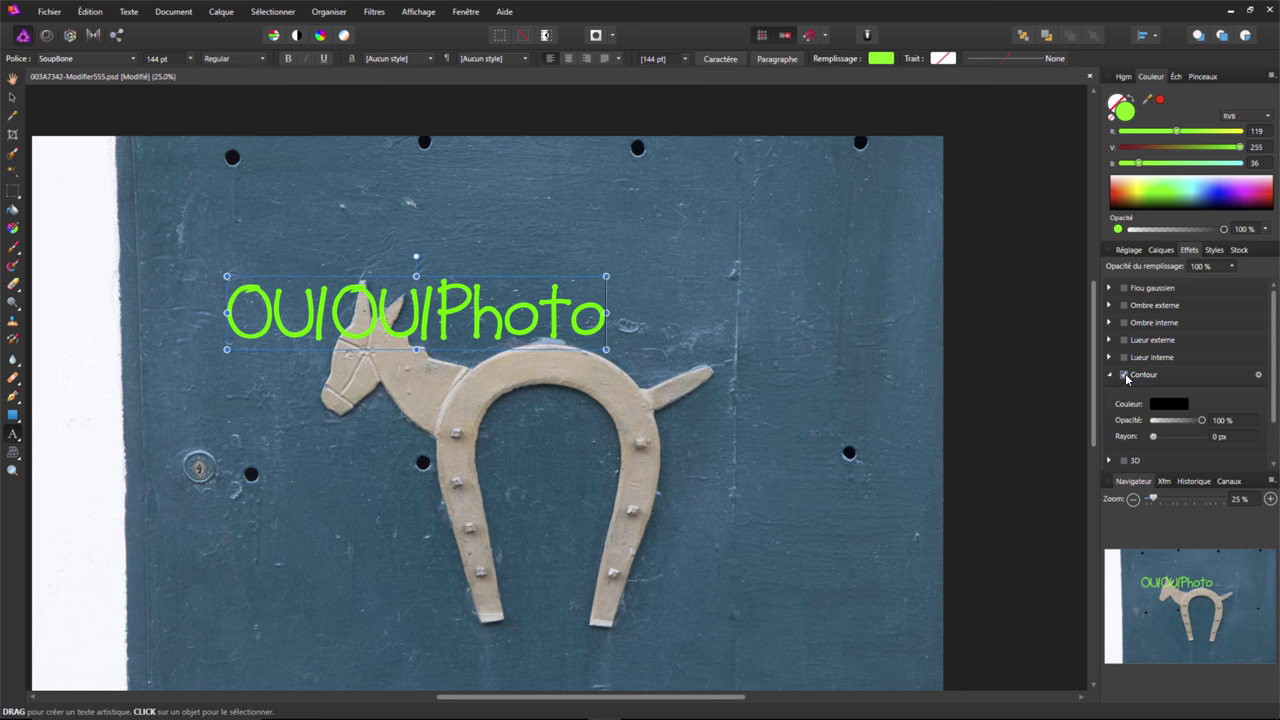
left_click_drag(1155, 438, 1176, 437)
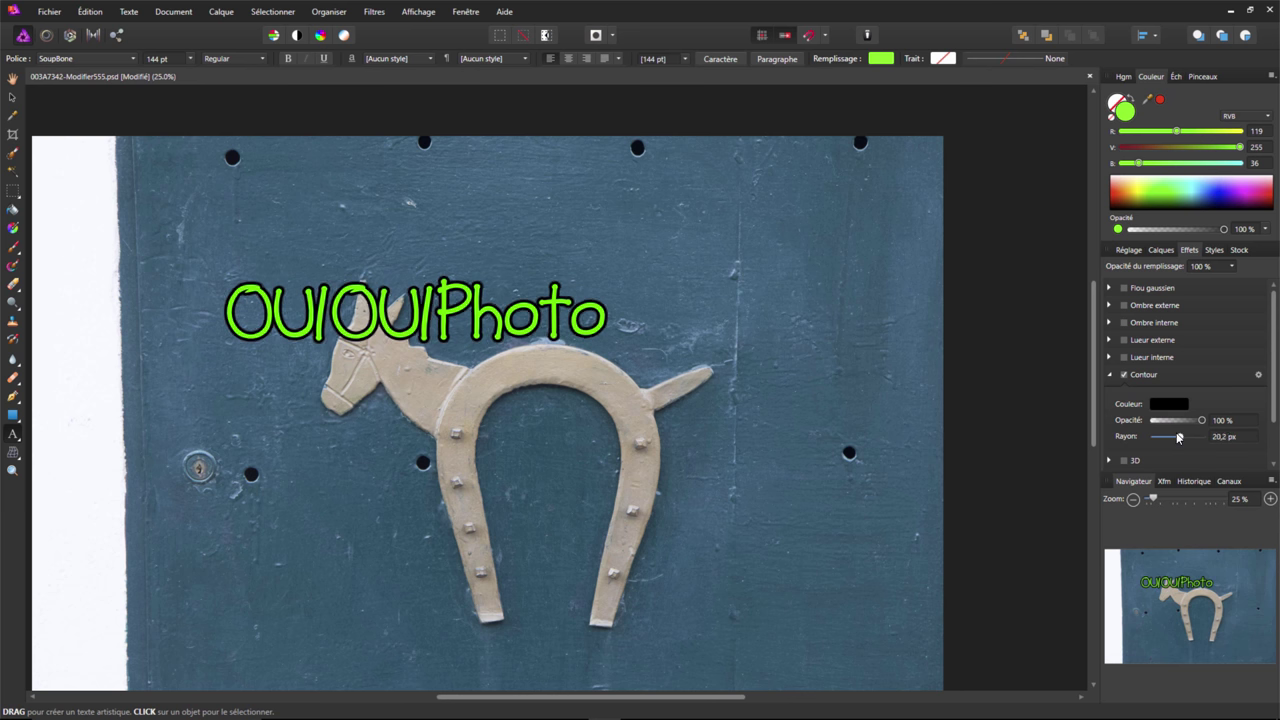
left_click(1124, 306)
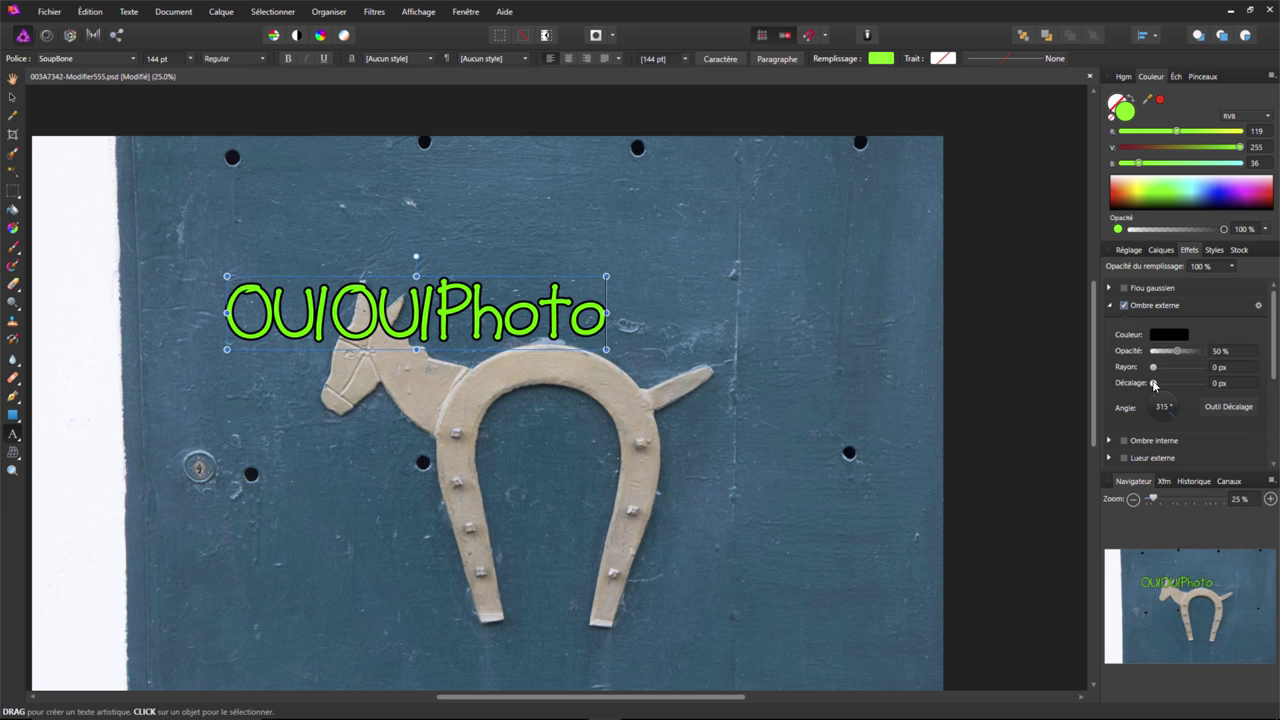
left_click_drag(1154, 384, 1186, 384)
mouse_move(1166, 390)
left_mouse_down()
mouse_move(1113, 377)
mouse_move(1218, 372)
mouse_move(1172, 374)
mouse_move(1205, 350)
mouse_move(1139, 377)
left_mouse_up()
Toggle the OUIOUIPhoto layer's visibility to compare, then select the background layer.
left_click(1161, 250)
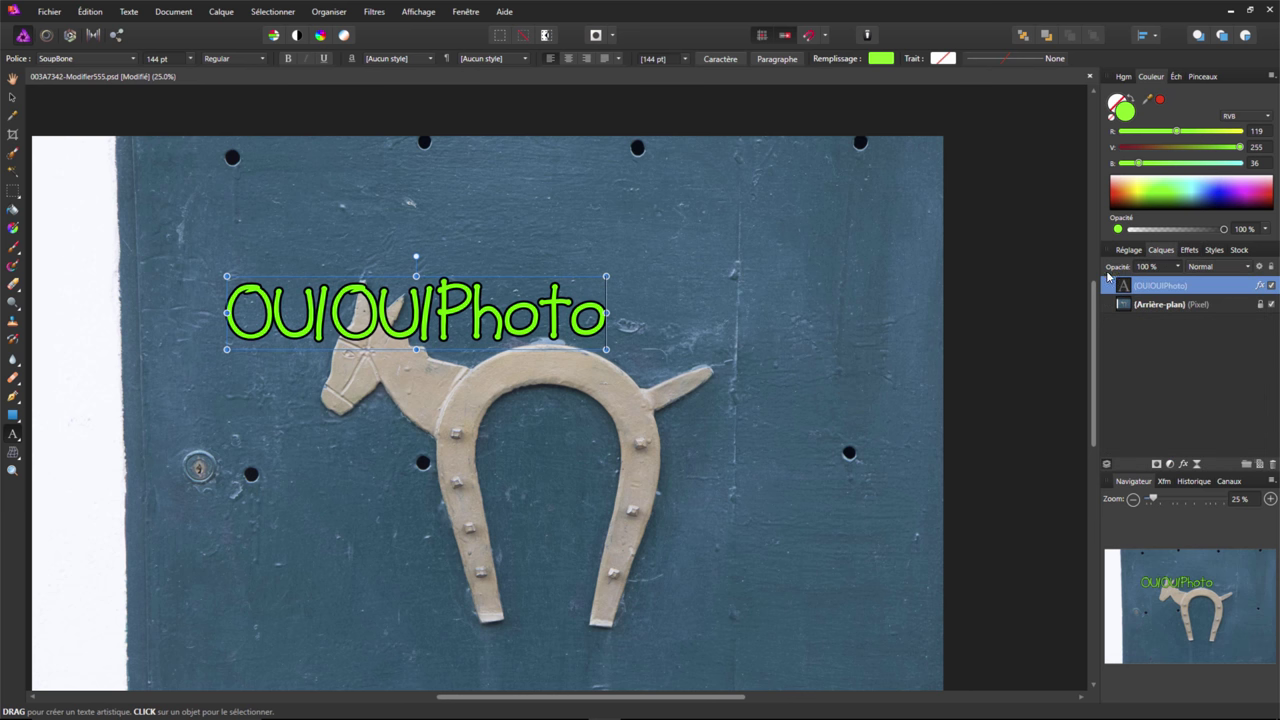
double_click(1138, 288)
left_click(1271, 286)
left_click(1271, 286)
left_click(1271, 286)
left_click(1154, 305)
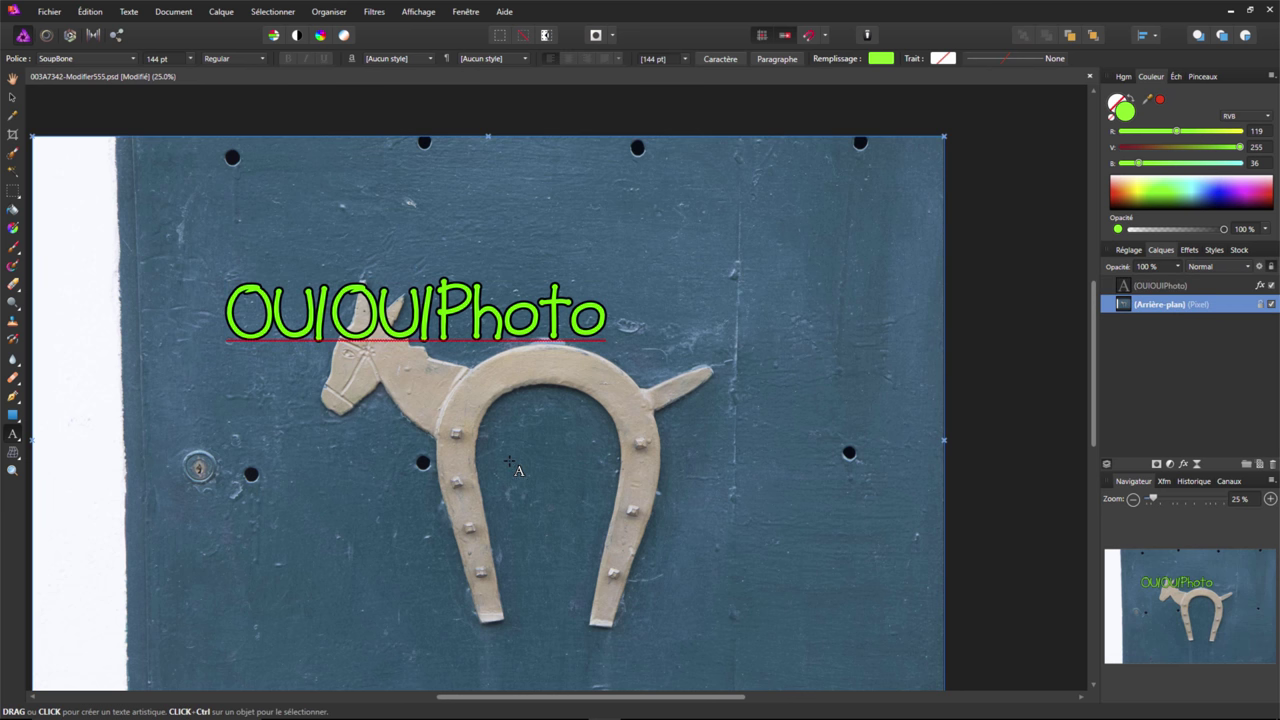
Lasso the horseshoe's right leg freehand and duplicate it onto a new pixel layer with Ctrl+J.
left_click(13, 193)
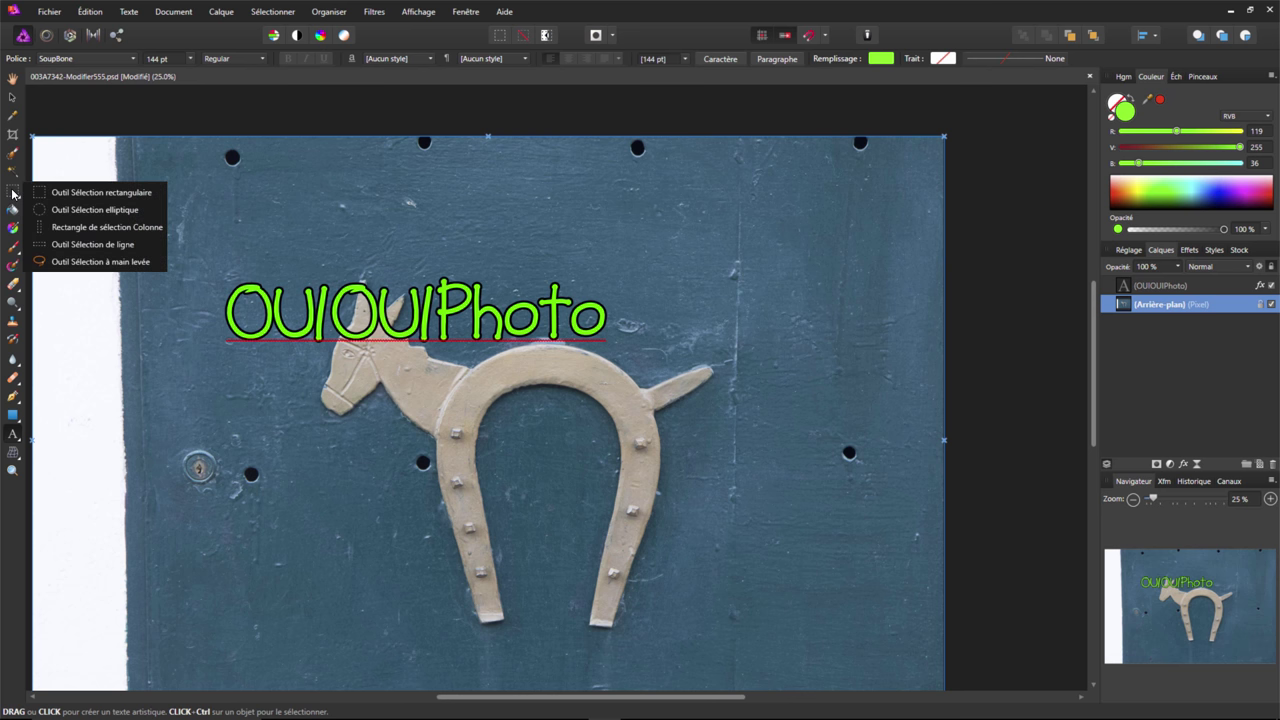
left_click(65, 262)
left_click_drag(697, 455, 586, 667)
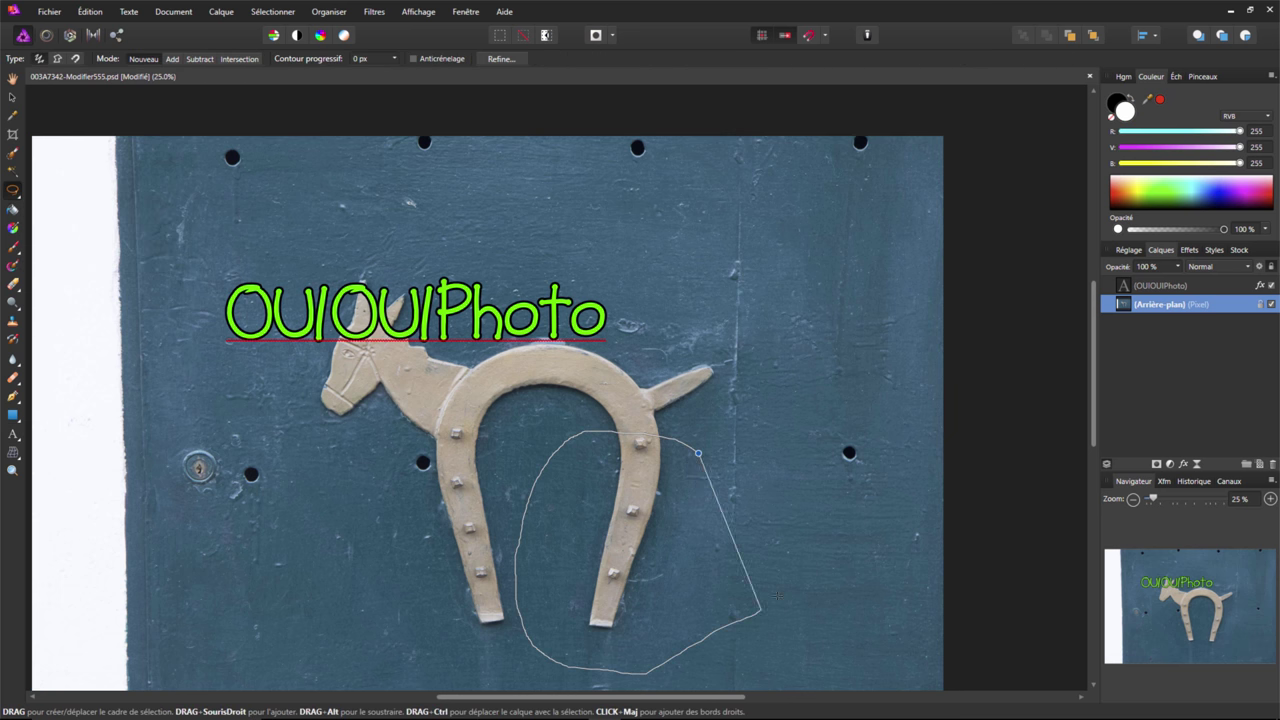
left_click_drag(612, 676, 745, 485)
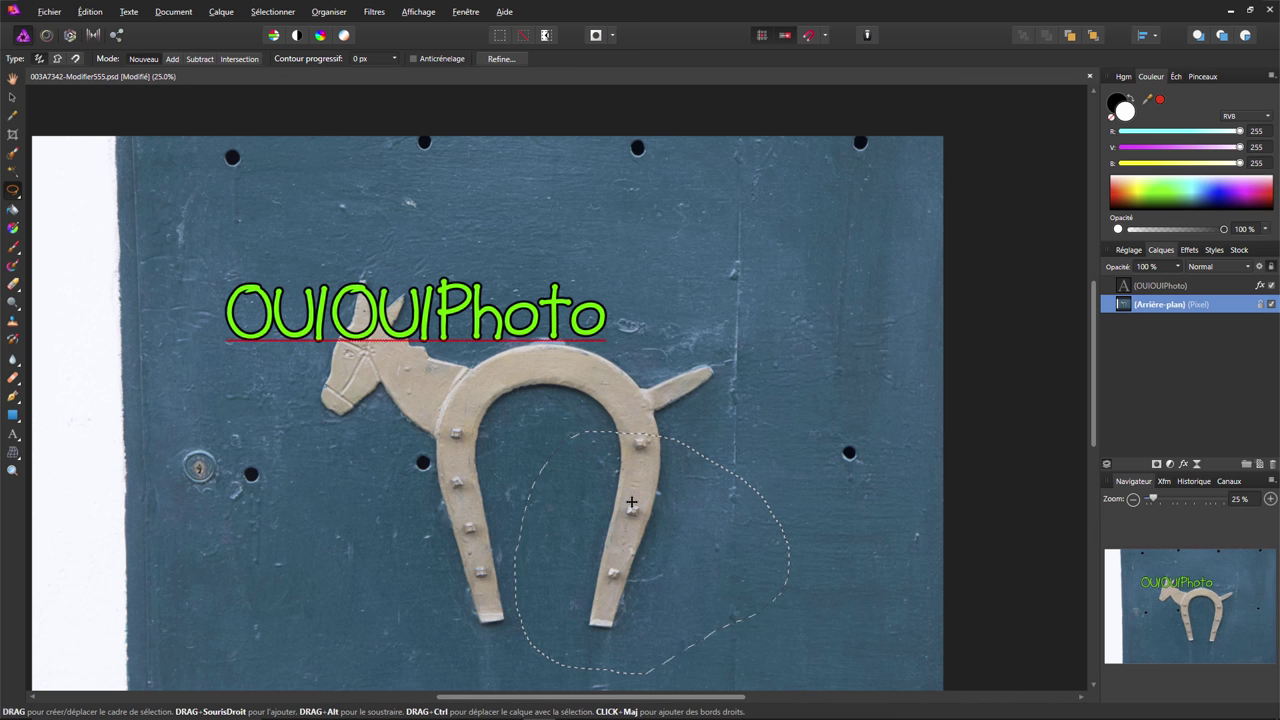
key("ctrl+j")
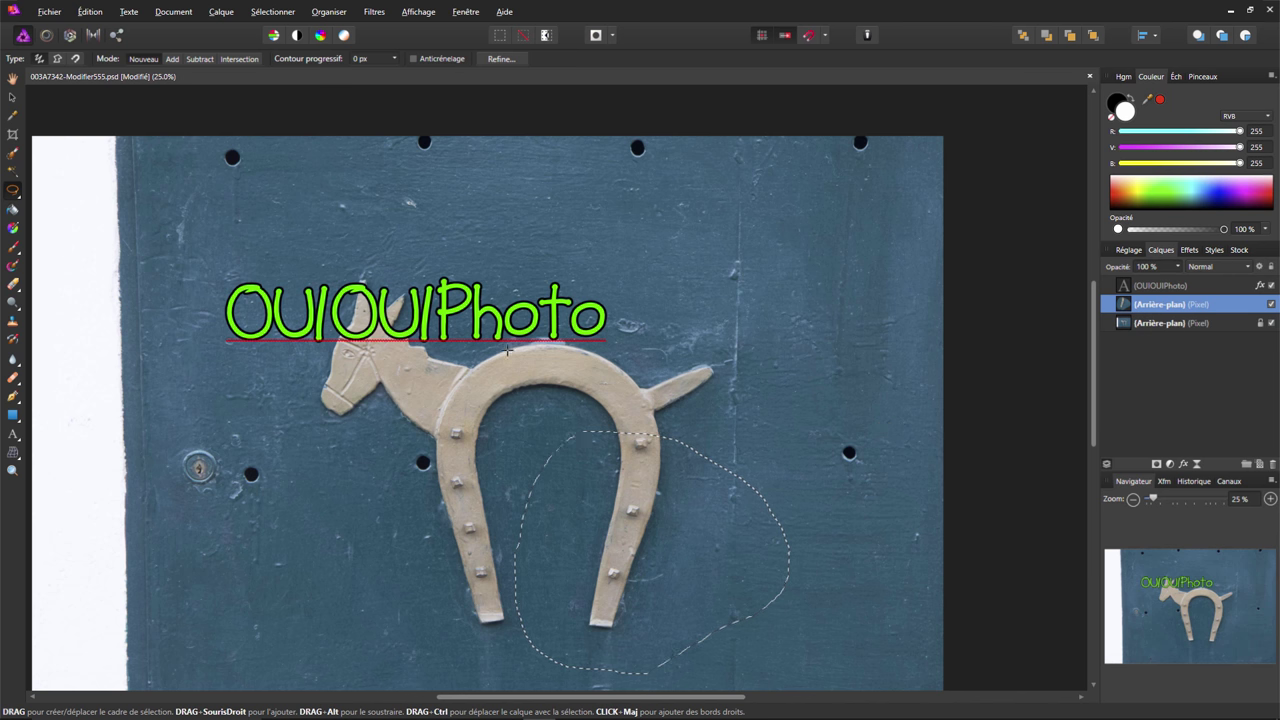
key("ctrl+d")
left_click(12, 97)
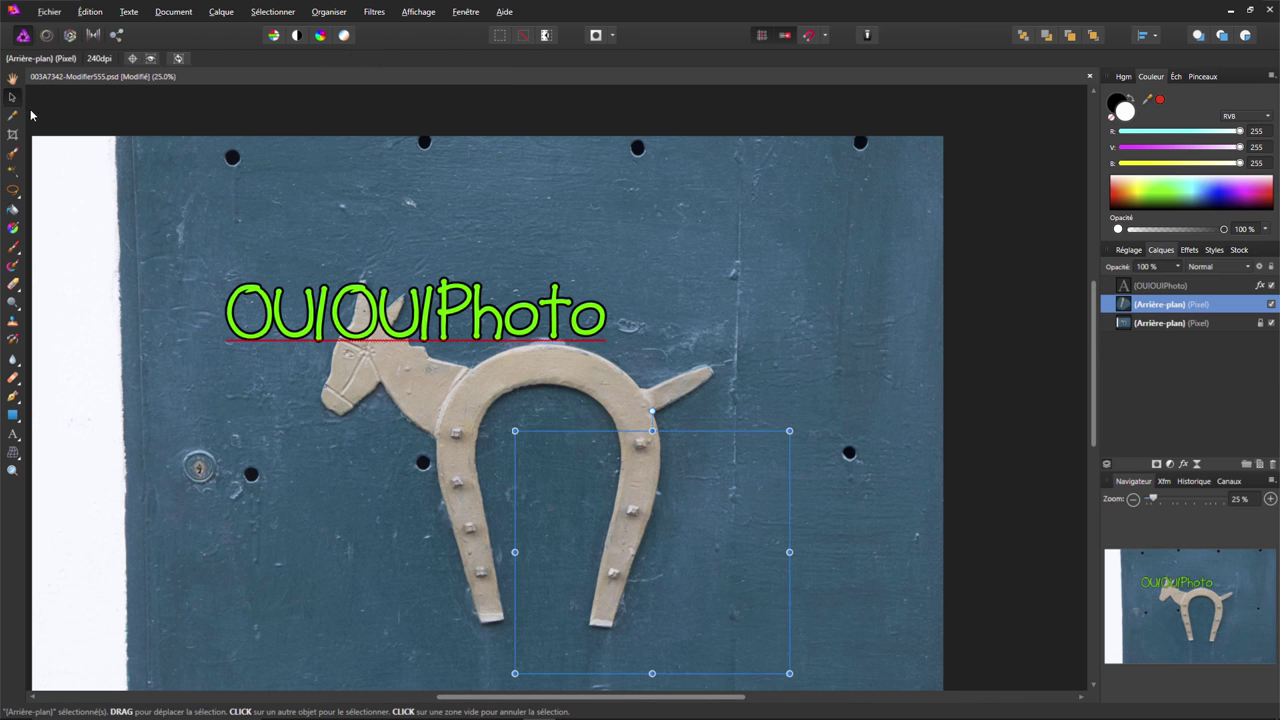
Move the copied leg piece to the upper right, shrink it slightly and tilt it.
mouse_move(660, 539)
left_mouse_down()
mouse_move(457, 402)
mouse_move(235, 325)
mouse_move(681, 304)
mouse_move(763, 521)
mouse_move(571, 517)
mouse_move(737, 357)
mouse_move(720, 323)
mouse_move(624, 387)
left_mouse_up()
mouse_move(736, 316)
left_mouse_down()
mouse_move(656, 331)
mouse_move(703, 273)
mouse_move(724, 294)
left_mouse_up()
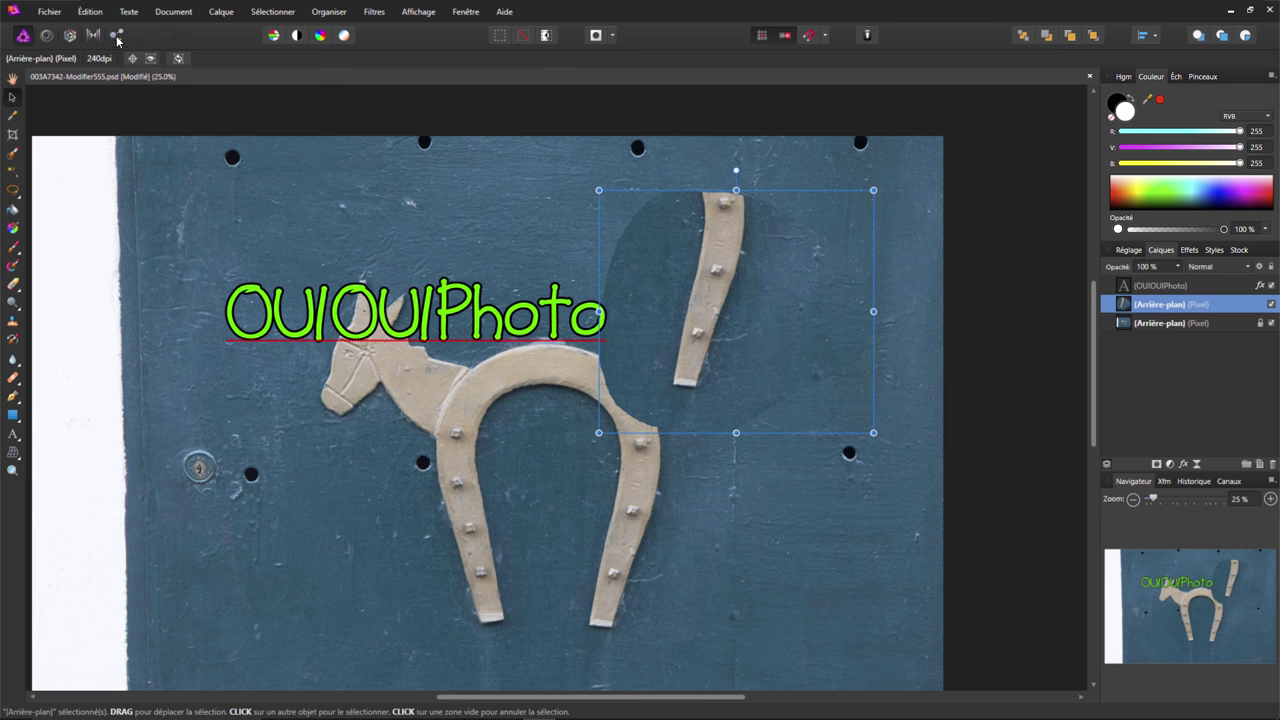
left_click(88, 13)
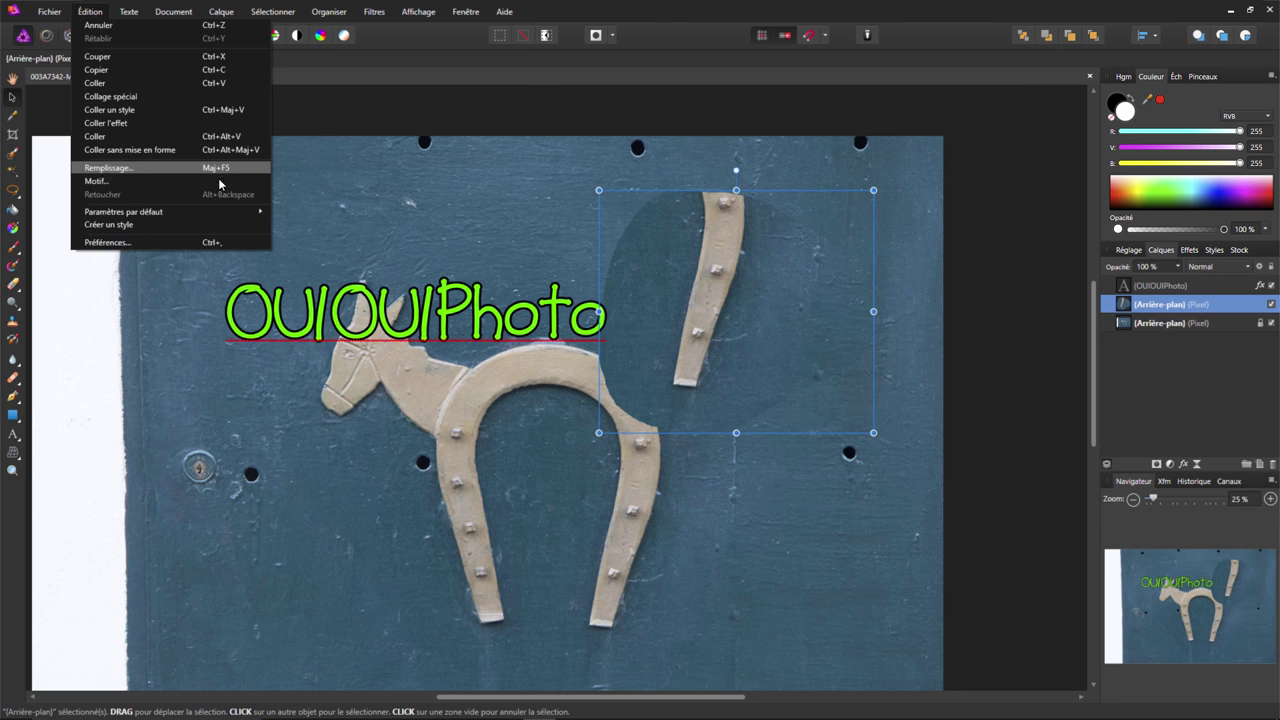
left_click(872, 191)
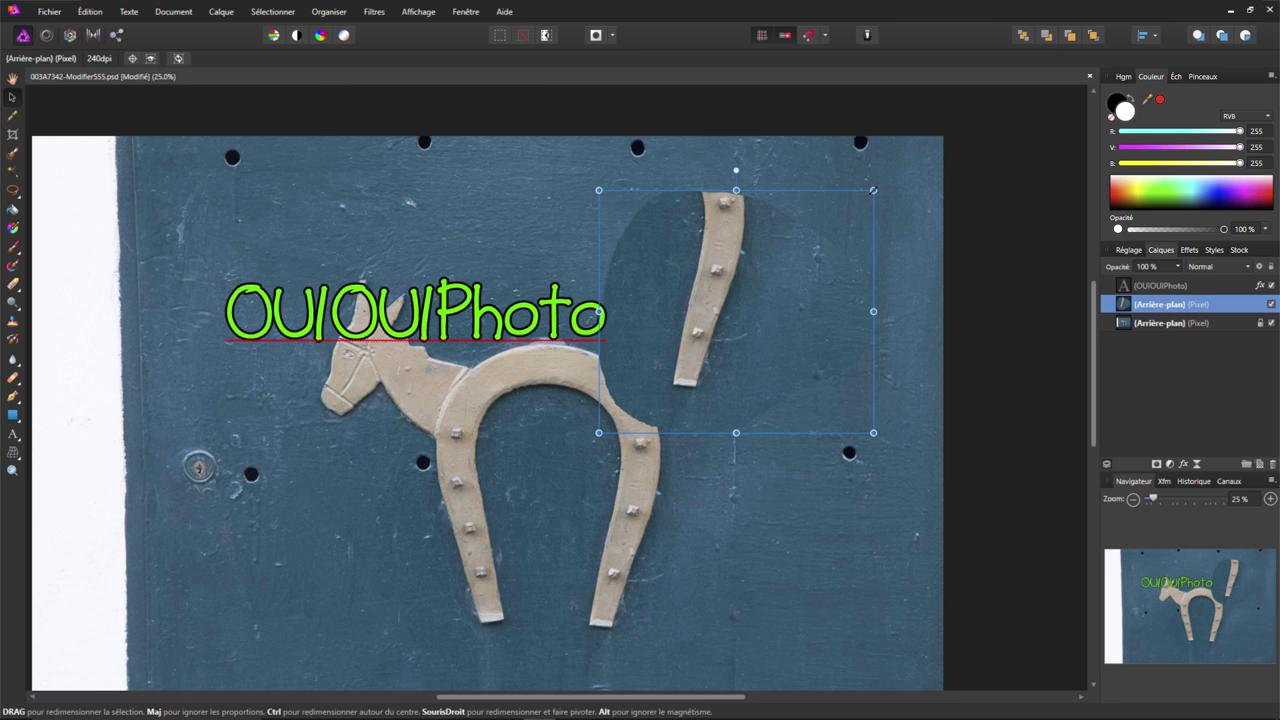
left_click_drag(872, 190, 856, 201)
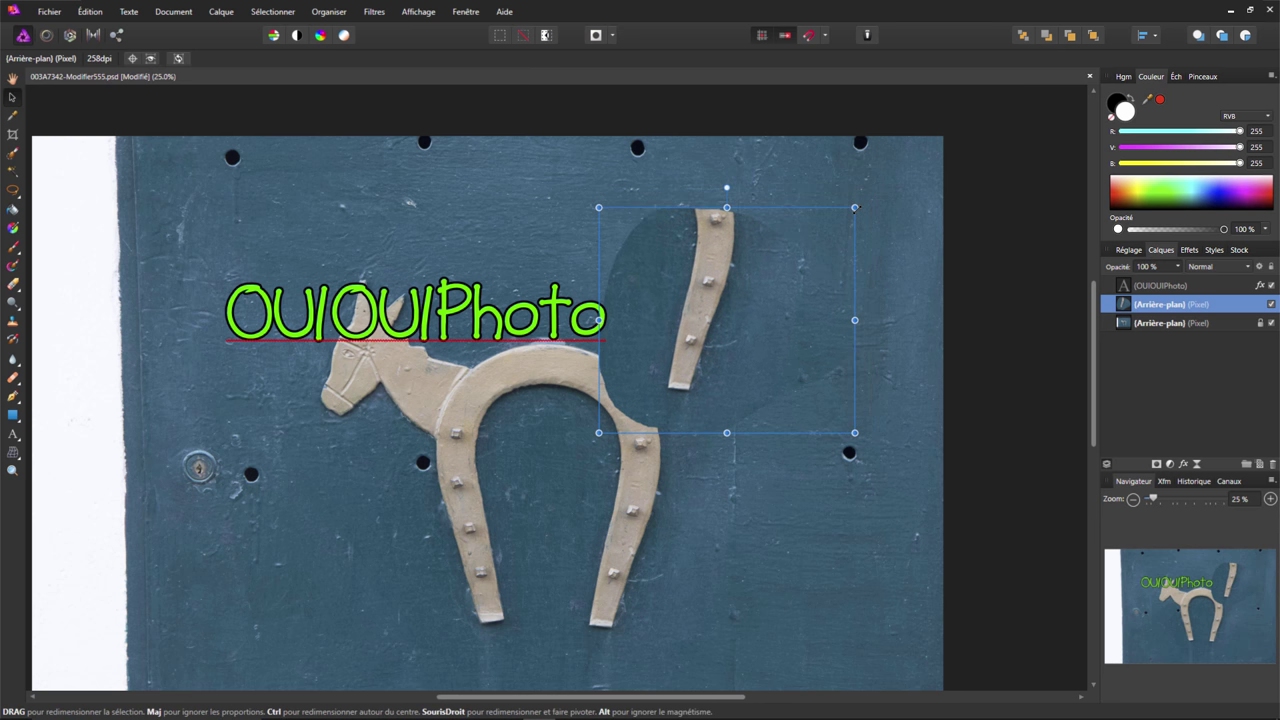
mouse_move(858, 203)
left_mouse_down()
mouse_move(869, 244)
mouse_move(669, 196)
left_mouse_up()
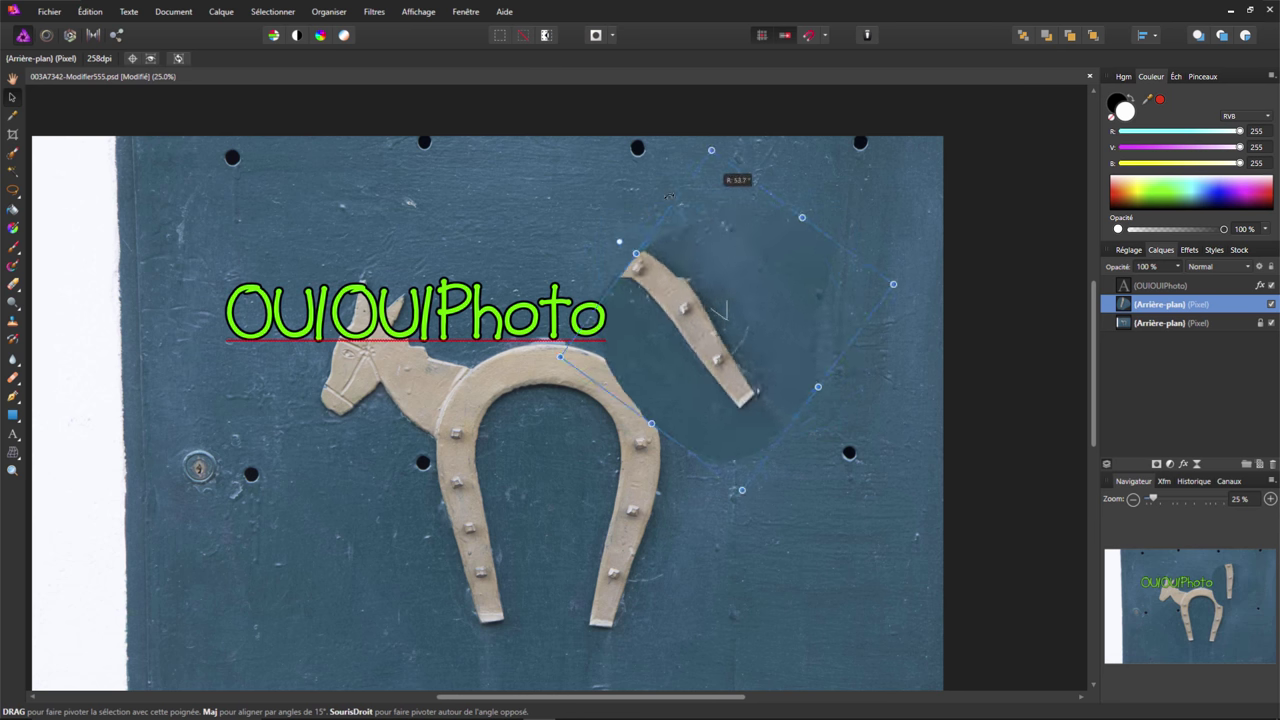
mouse_move(669, 196)
left_mouse_down()
mouse_move(832, 258)
mouse_move(745, 188)
left_mouse_up()
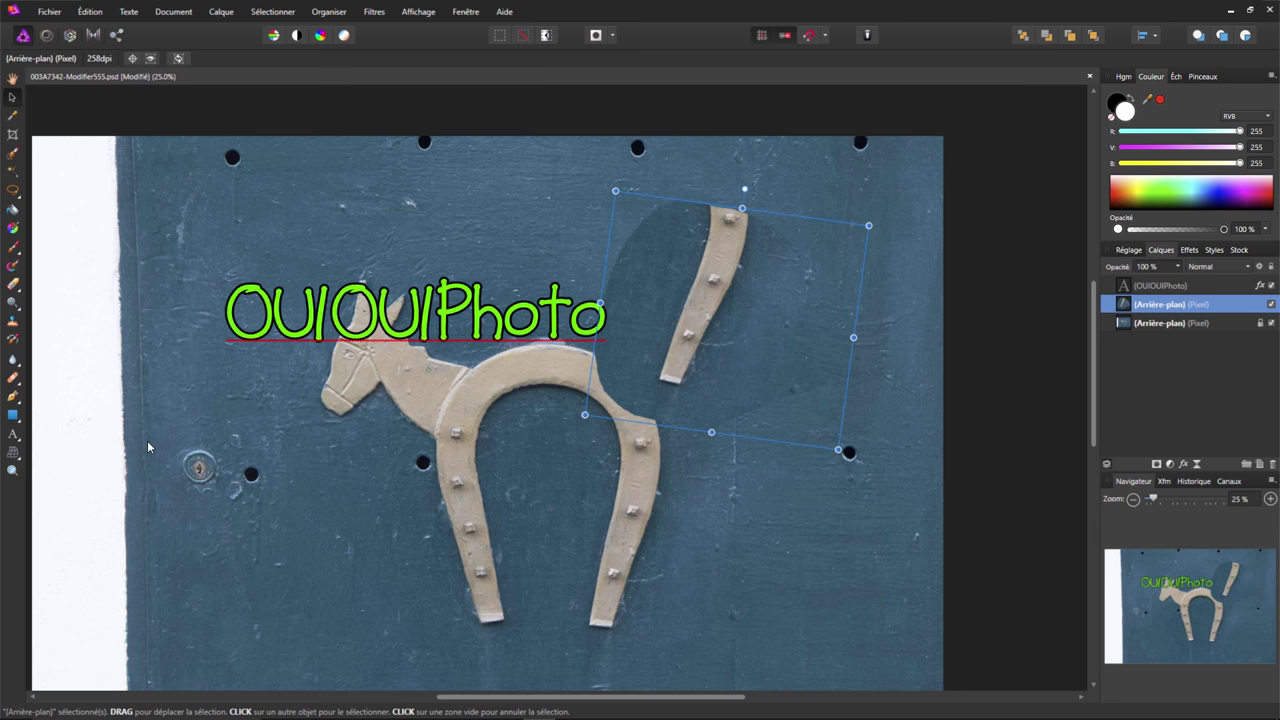
Mesh-warp the copied leg patch's corners to bend it into a curved upper-right leg.
left_click(13, 453)
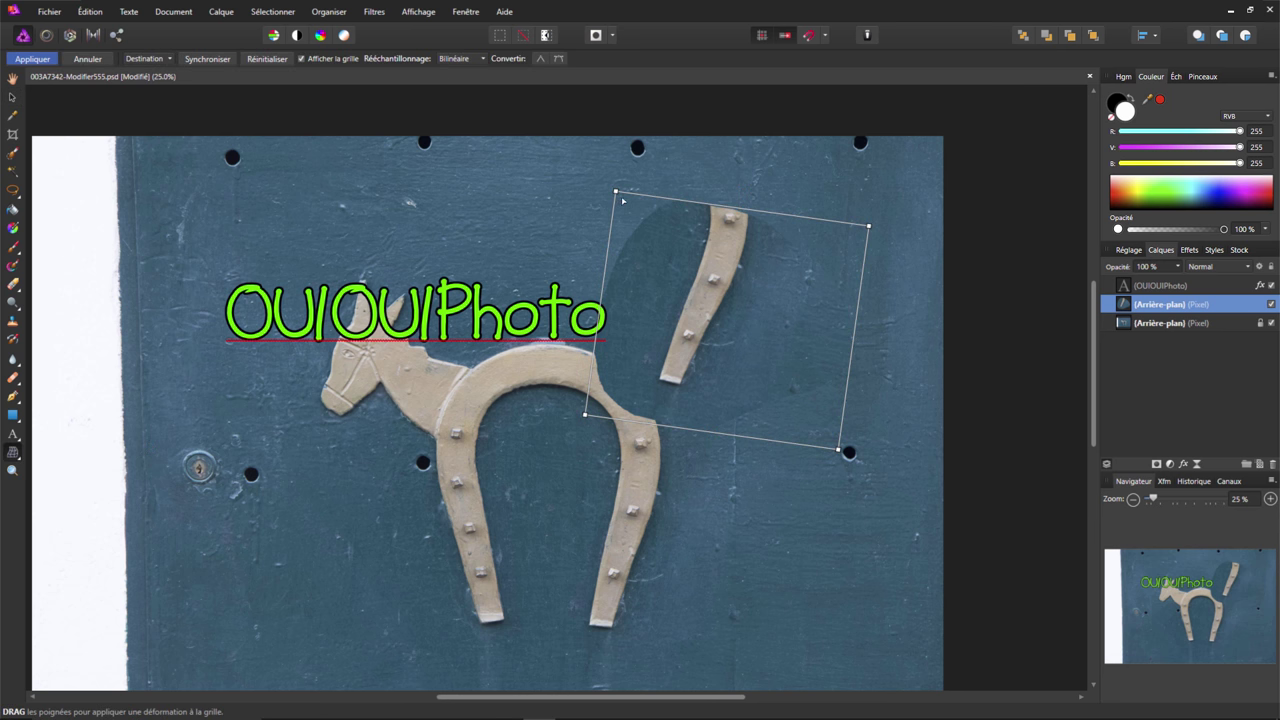
mouse_move(615, 192)
left_mouse_down()
mouse_move(359, 198)
mouse_move(607, 167)
left_mouse_up()
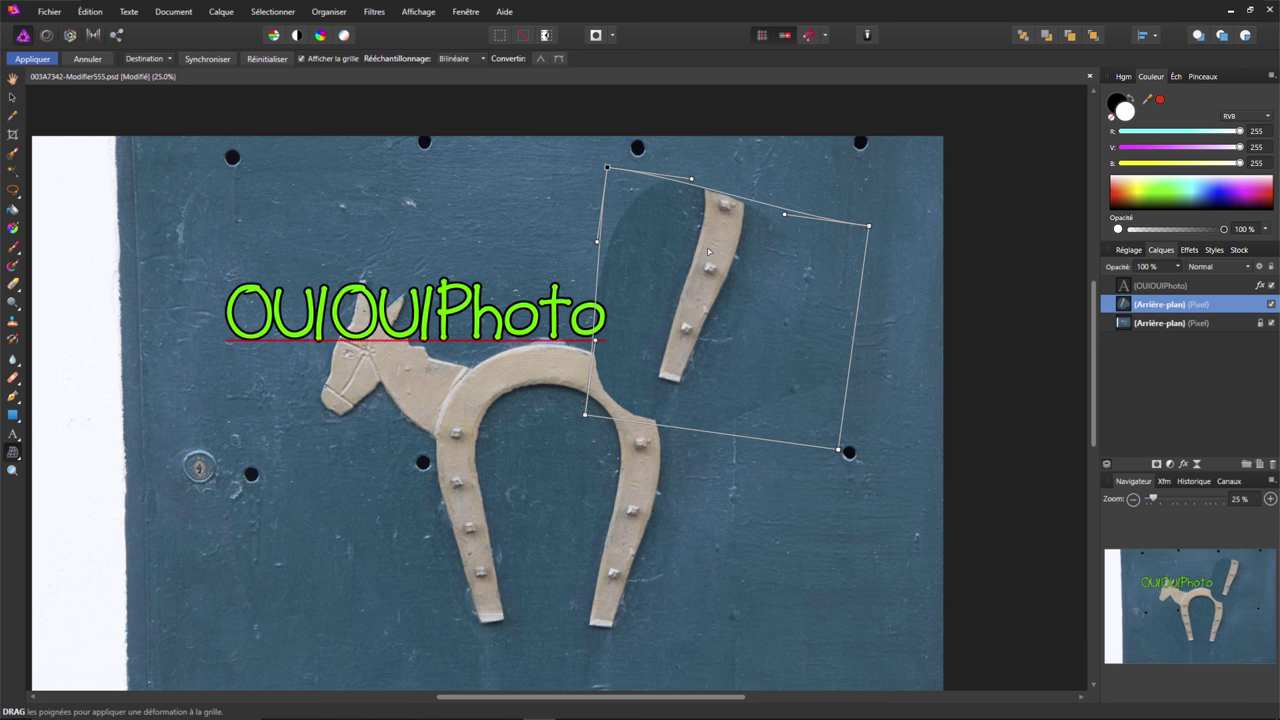
left_click_drag(694, 320, 766, 298)
mouse_move(609, 171)
left_mouse_down()
mouse_move(477, 227)
mouse_move(371, 243)
mouse_move(534, 177)
left_mouse_up()
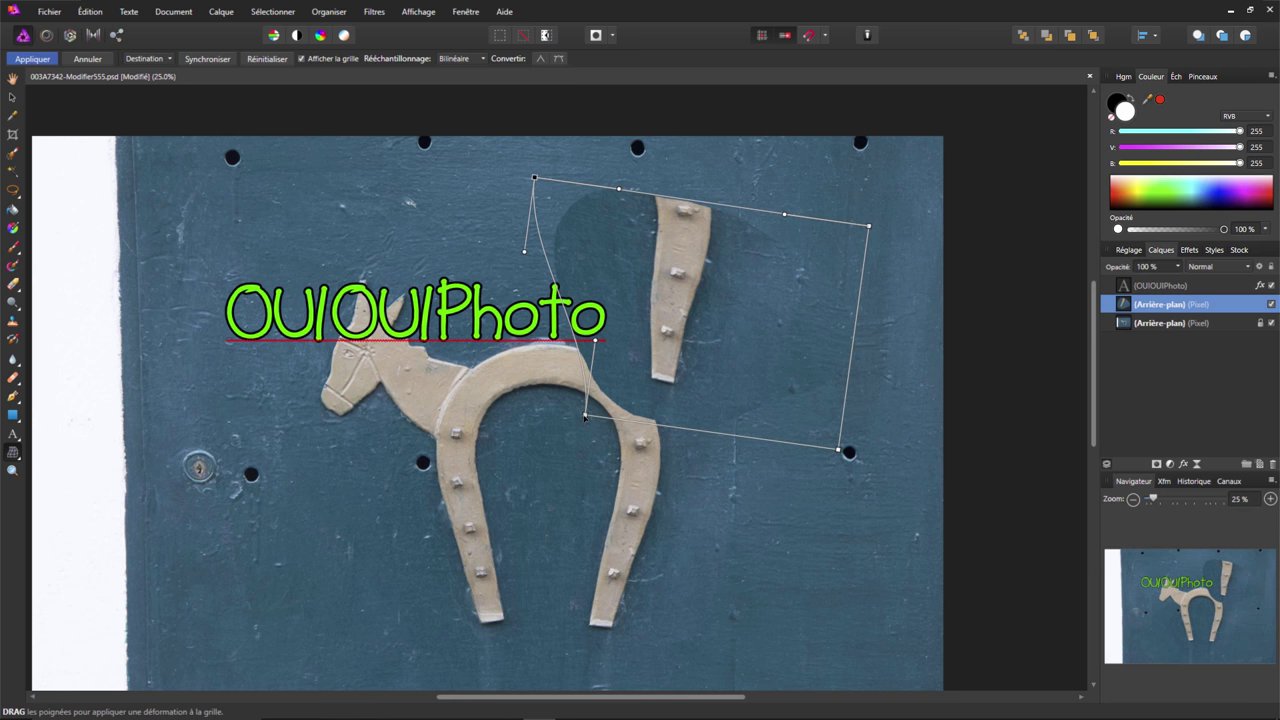
mouse_move(585, 416)
left_mouse_down()
mouse_move(298, 381)
mouse_move(463, 511)
left_mouse_up()
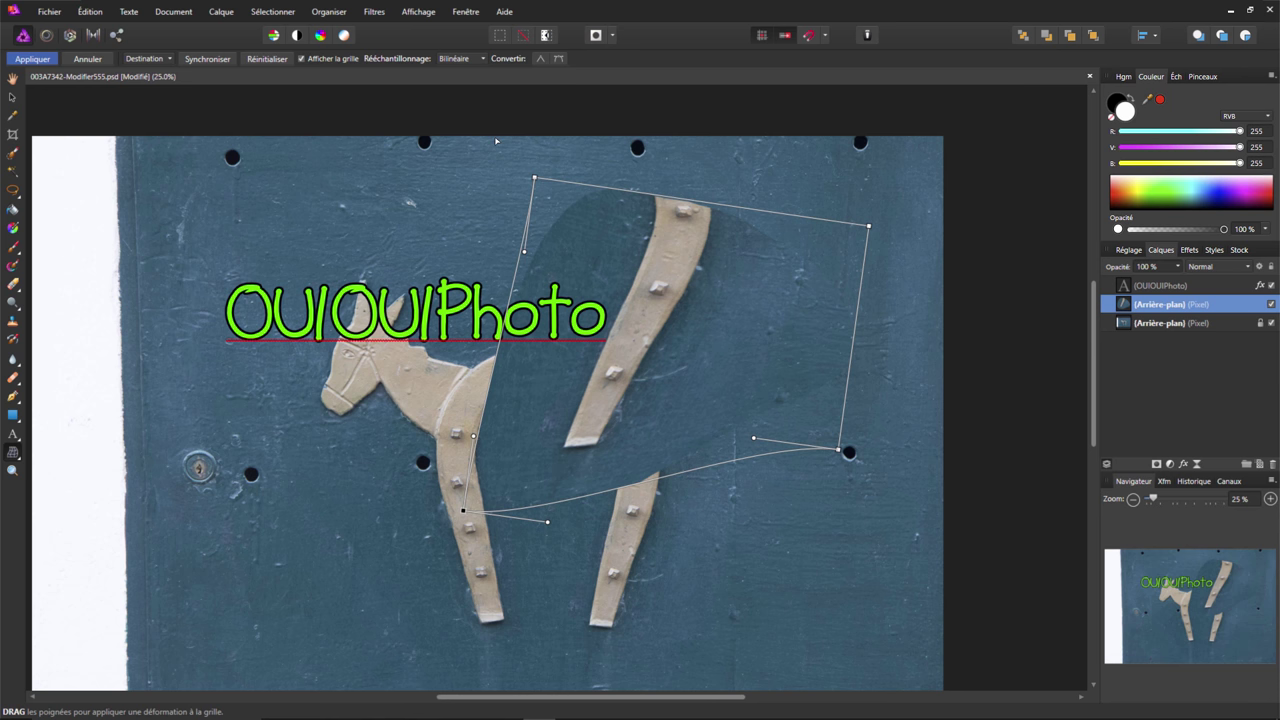
left_click(302, 58)
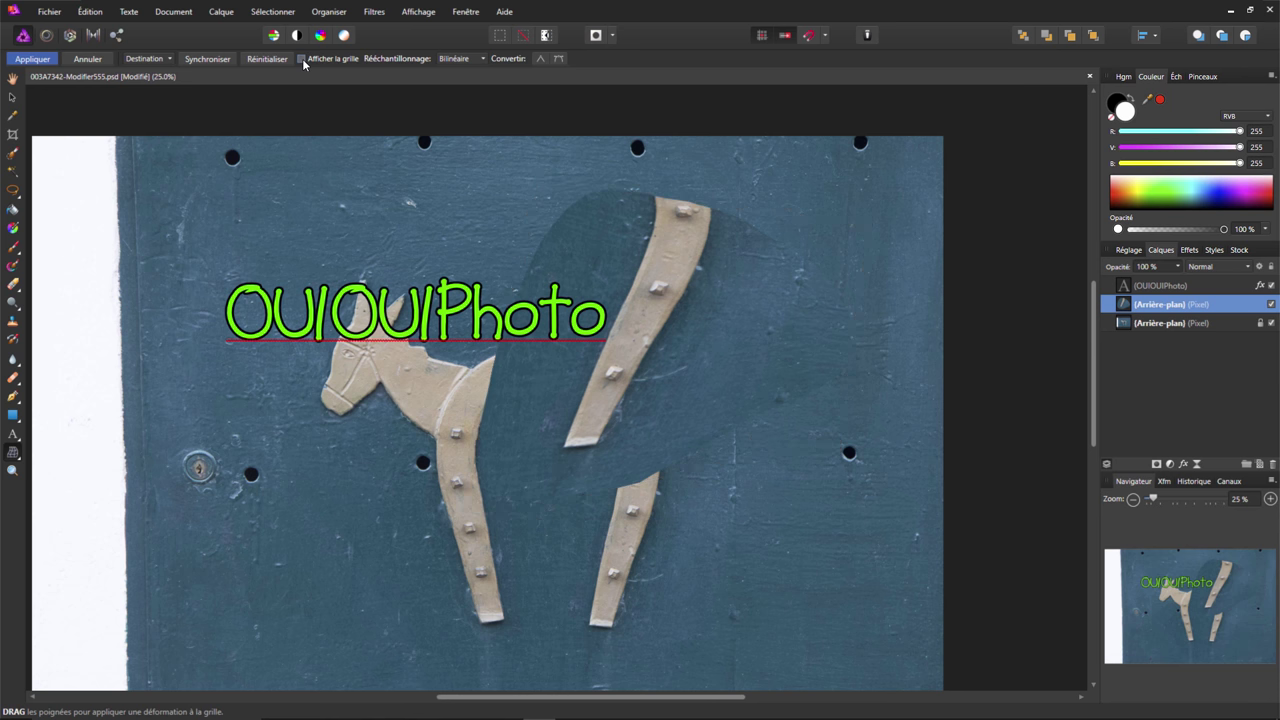
left_click(302, 58)
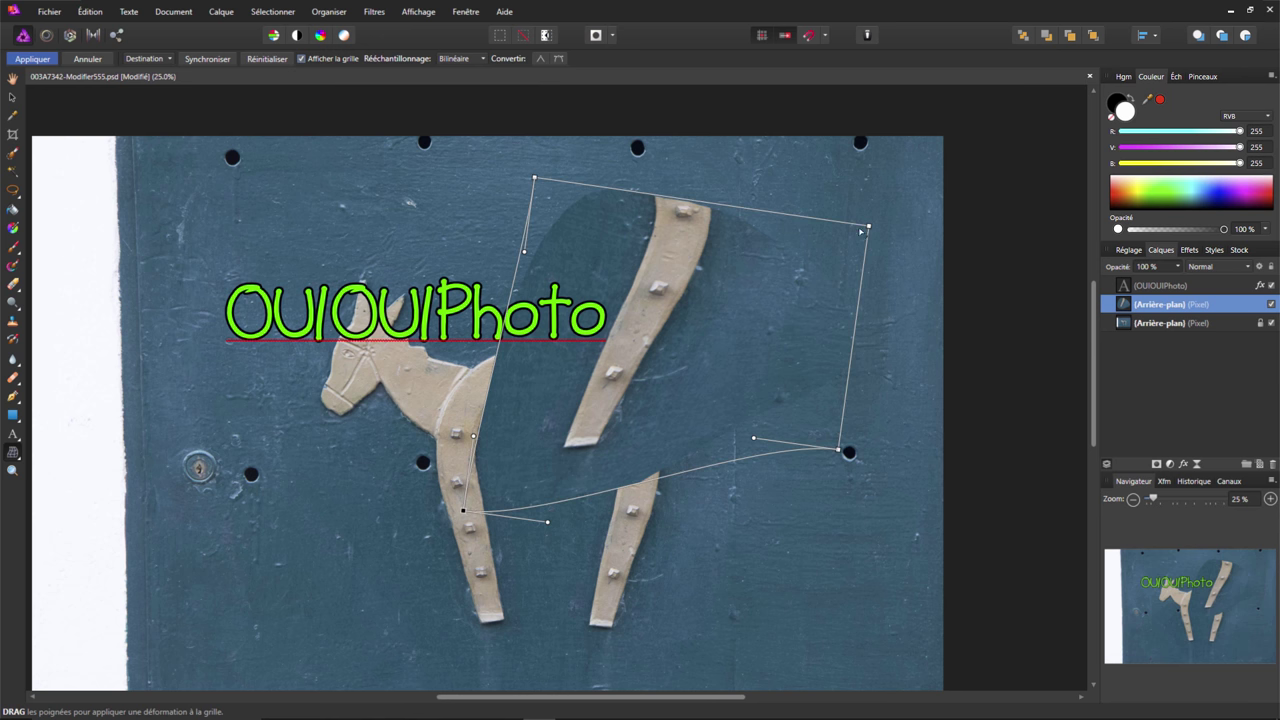
left_click_drag(869, 228, 820, 241)
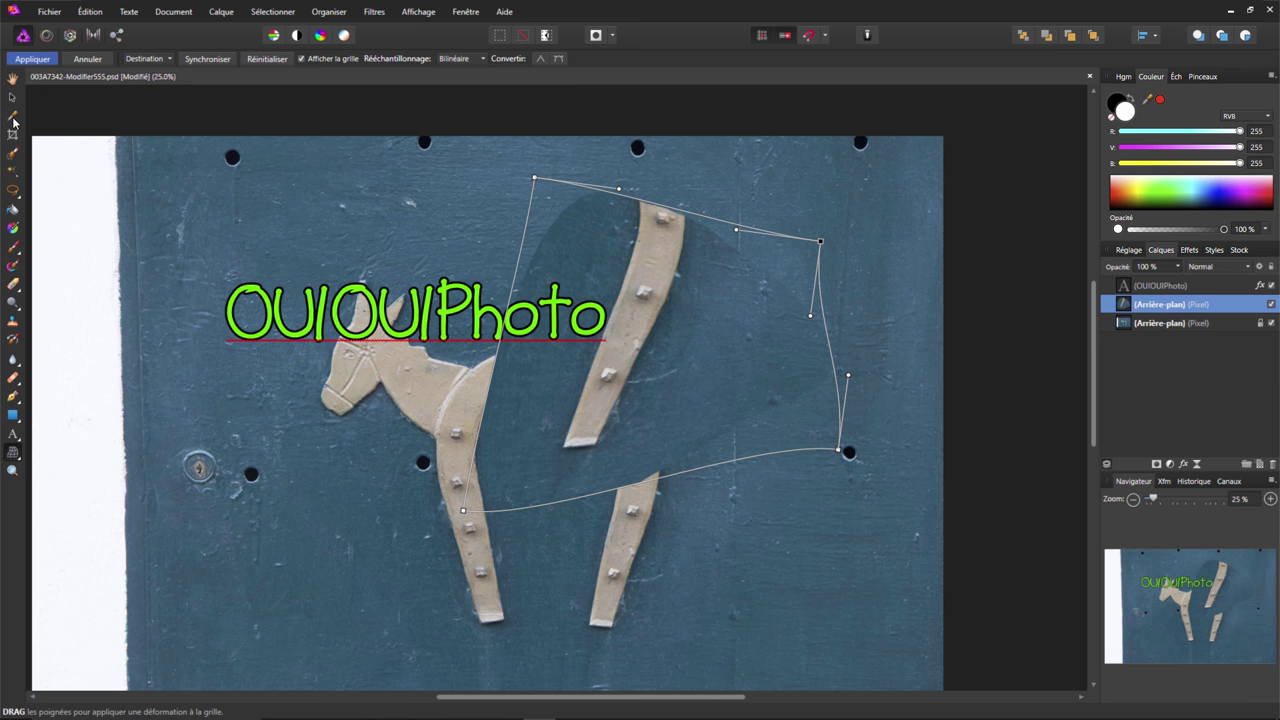
Commit the mesh warp and sample the wall's blue-grey (52, 84, 103) as foreground colour.
key("h")
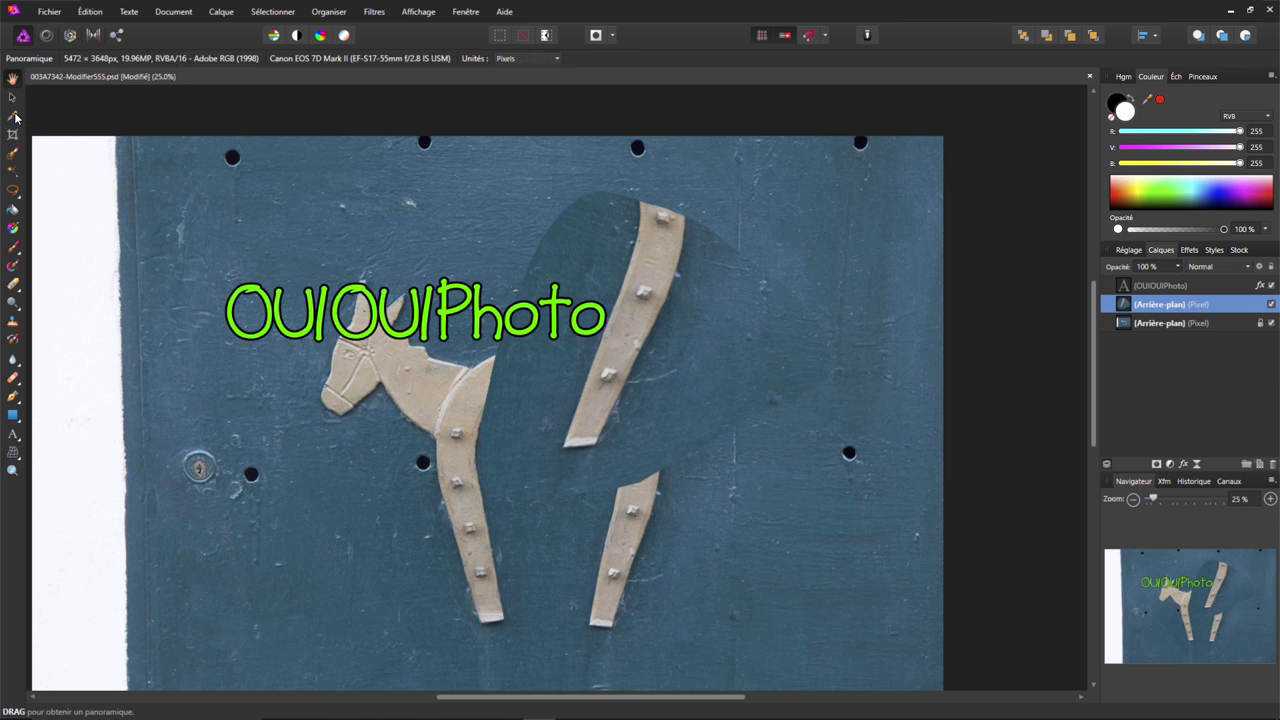
left_click(19, 118)
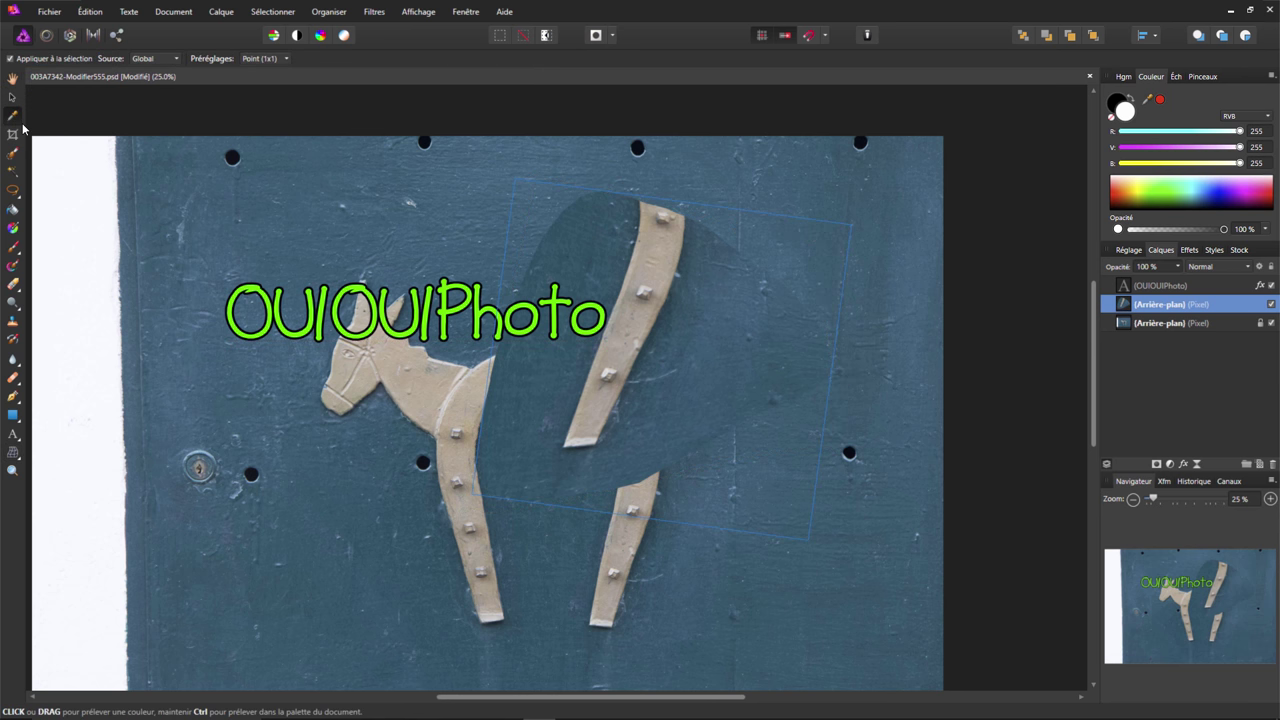
left_click(284, 212)
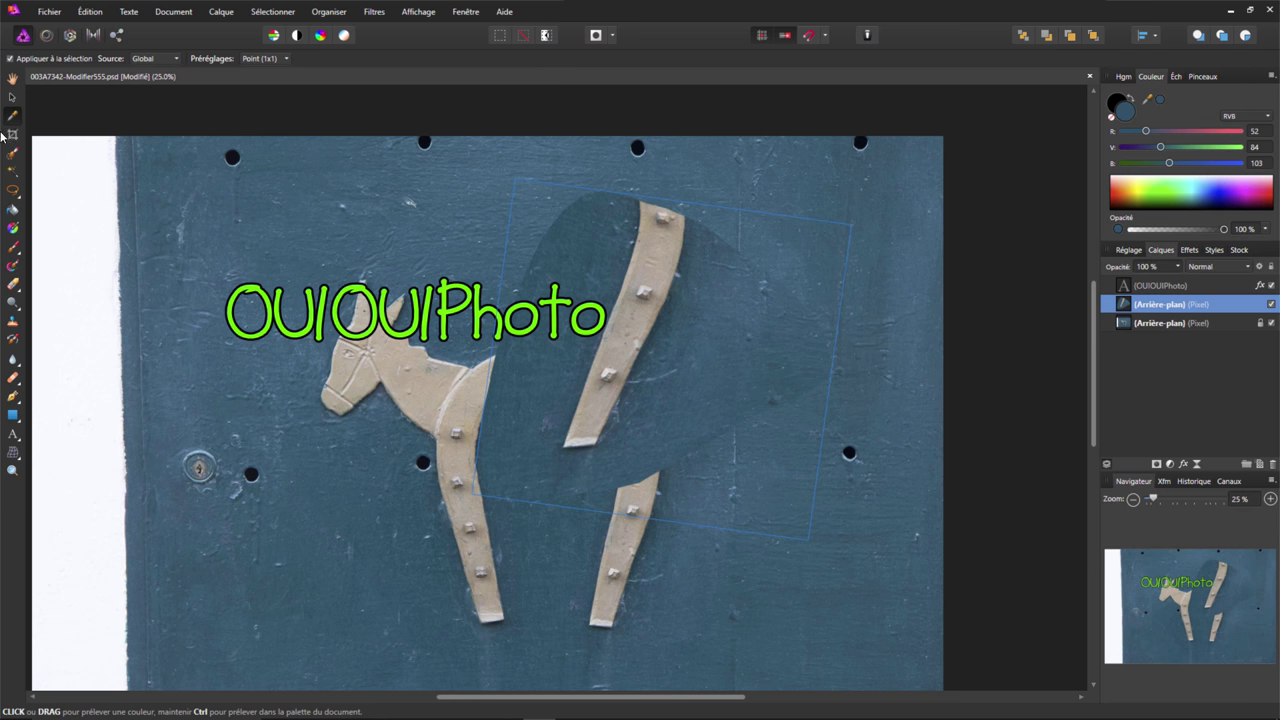
Set up a 4976 x 3360 px crop that trims the white strip at left.
left_click(13, 135)
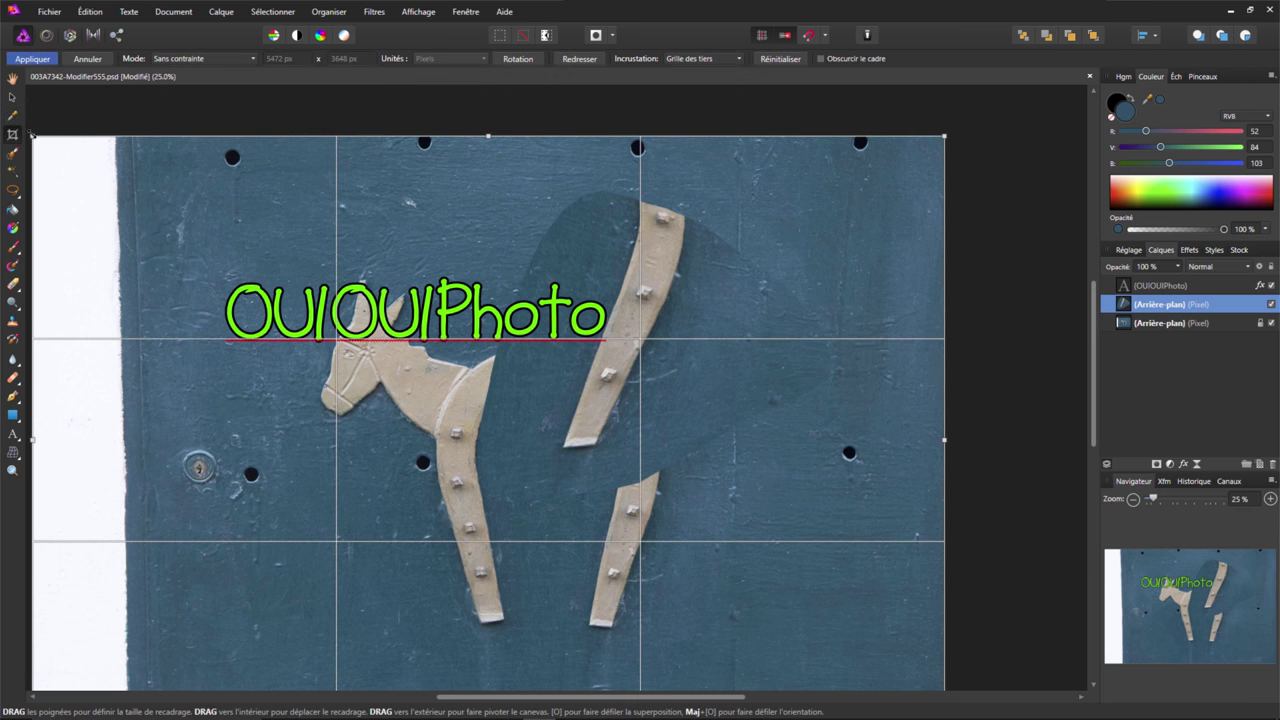
mouse_move(33, 136)
left_mouse_down()
mouse_move(192, 238)
mouse_move(113, 178)
left_mouse_up()
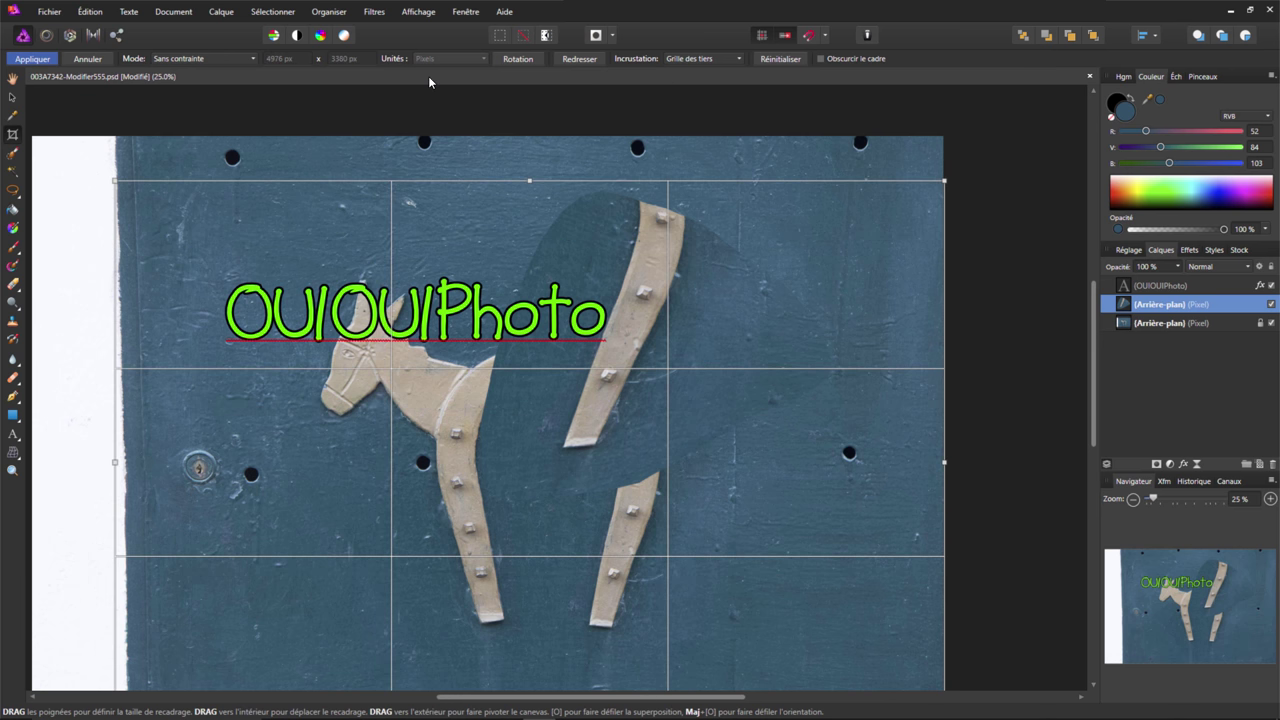
left_click(204, 59)
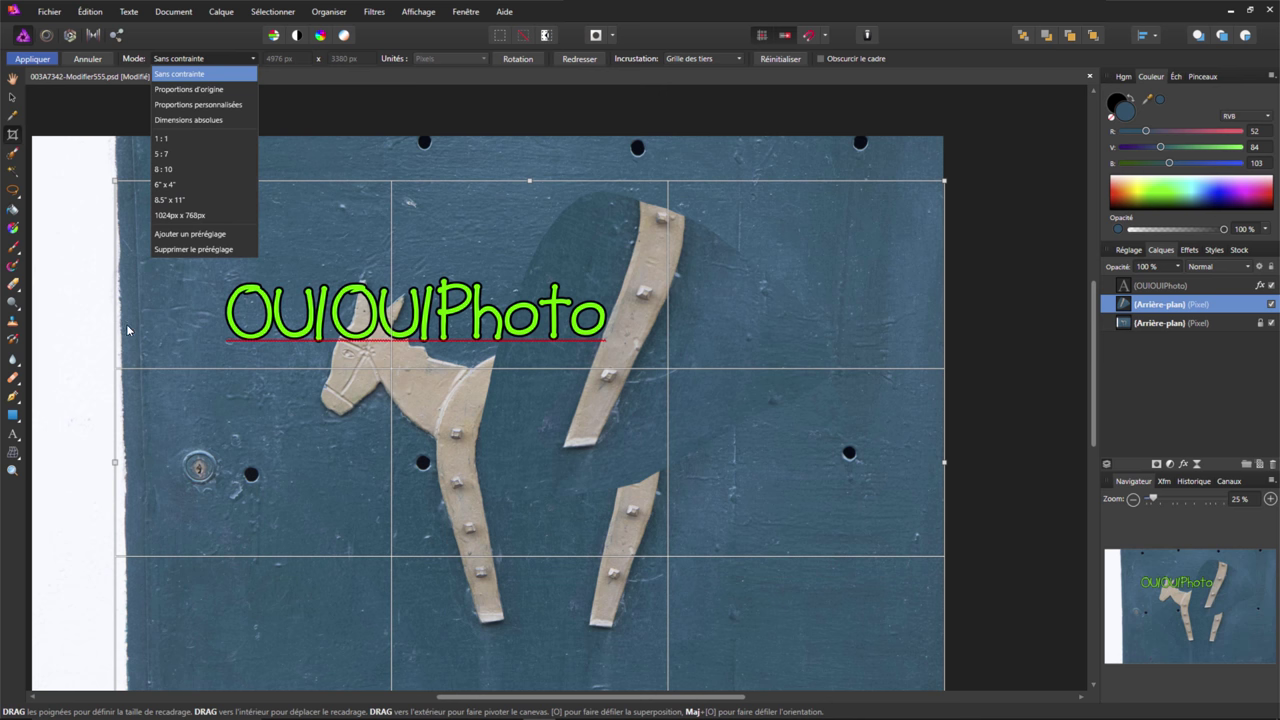
Drop the pending crop by switching to the Selection Brush at 64 px.
left_click(14, 157)
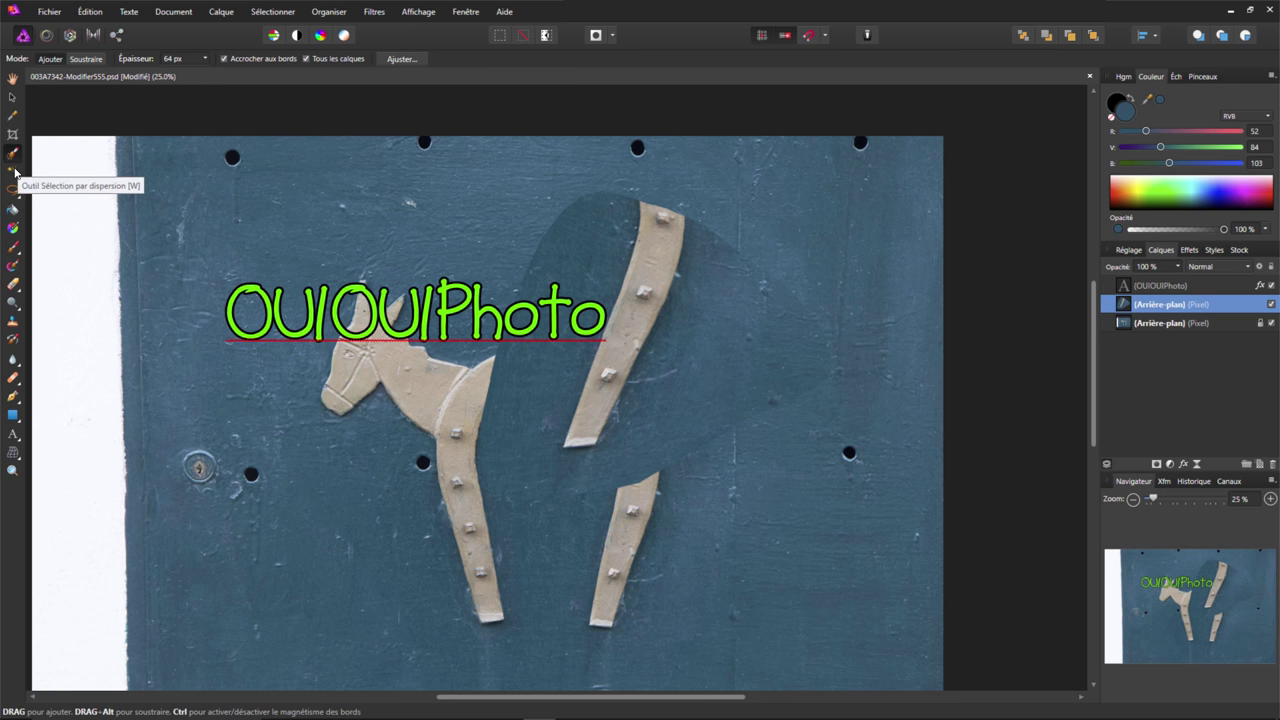
left_click(1162, 286)
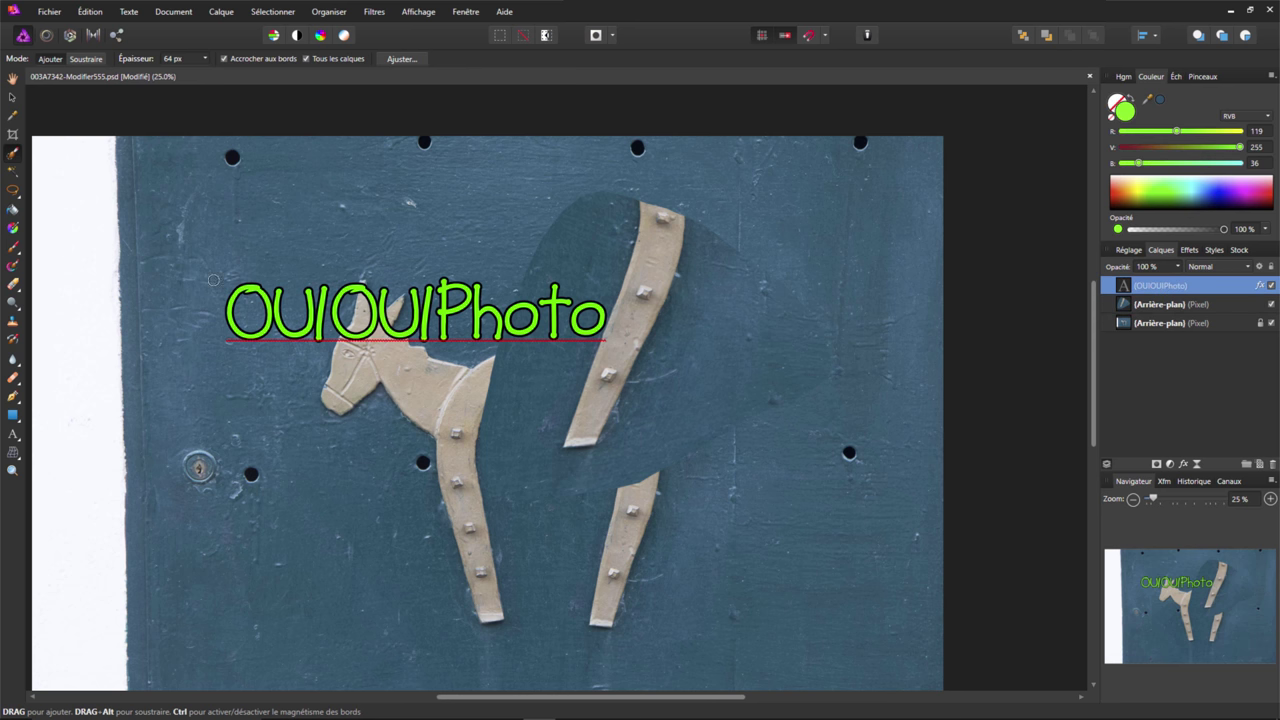
left_click(13, 171)
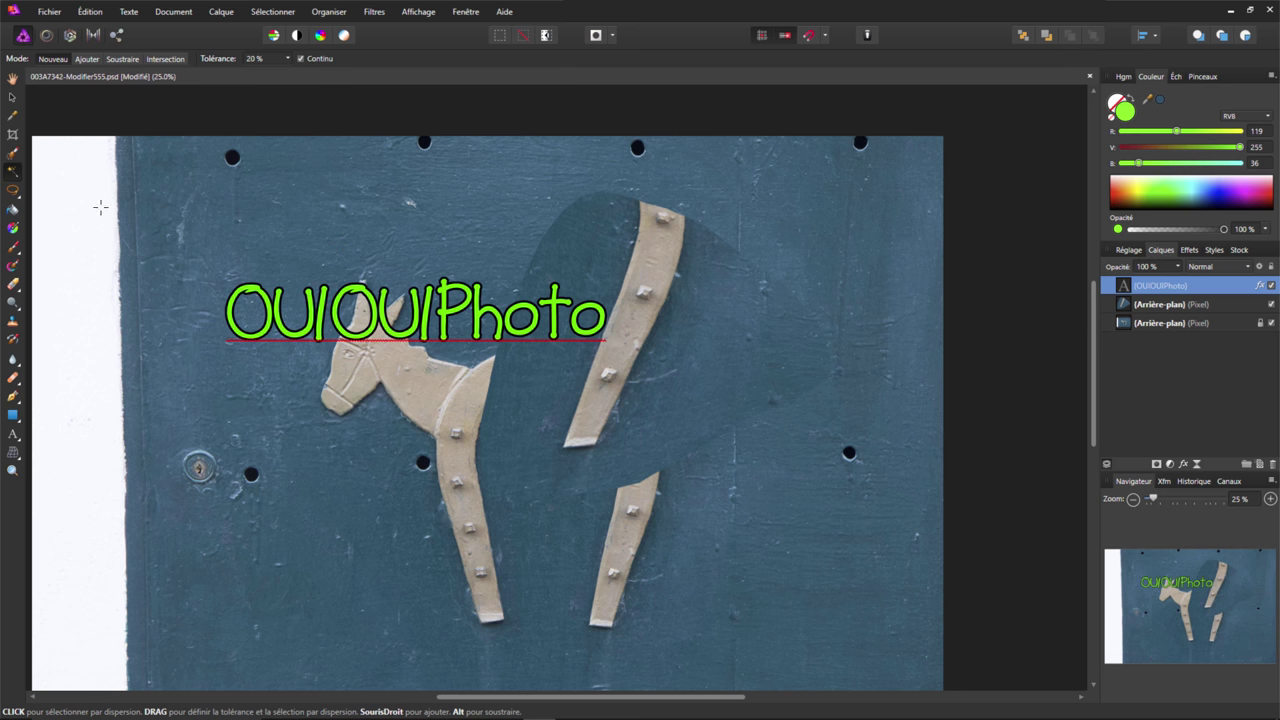
left_click(18, 197)
left_click(16, 287)
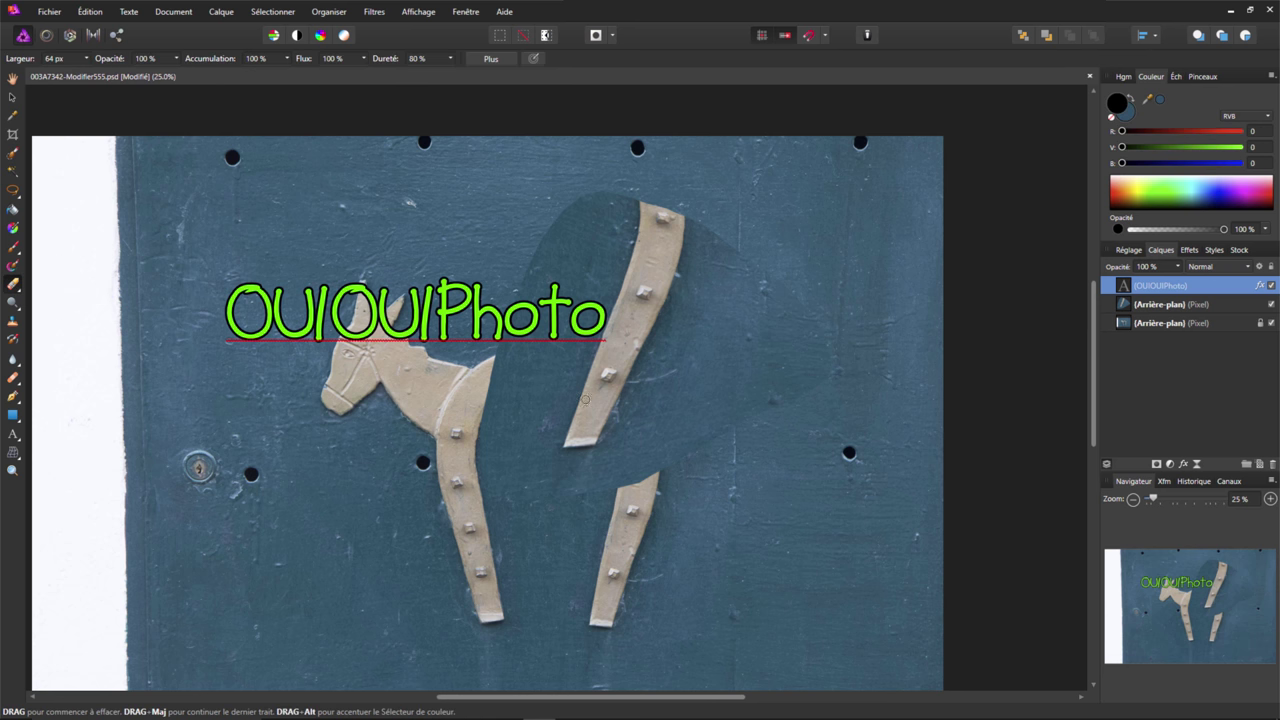
On the upper Arrière-plan layer, erase the darker patch's top edge, then ready the Clone Brush.
left_click(1165, 305)
left_click_drag(591, 199, 662, 176)
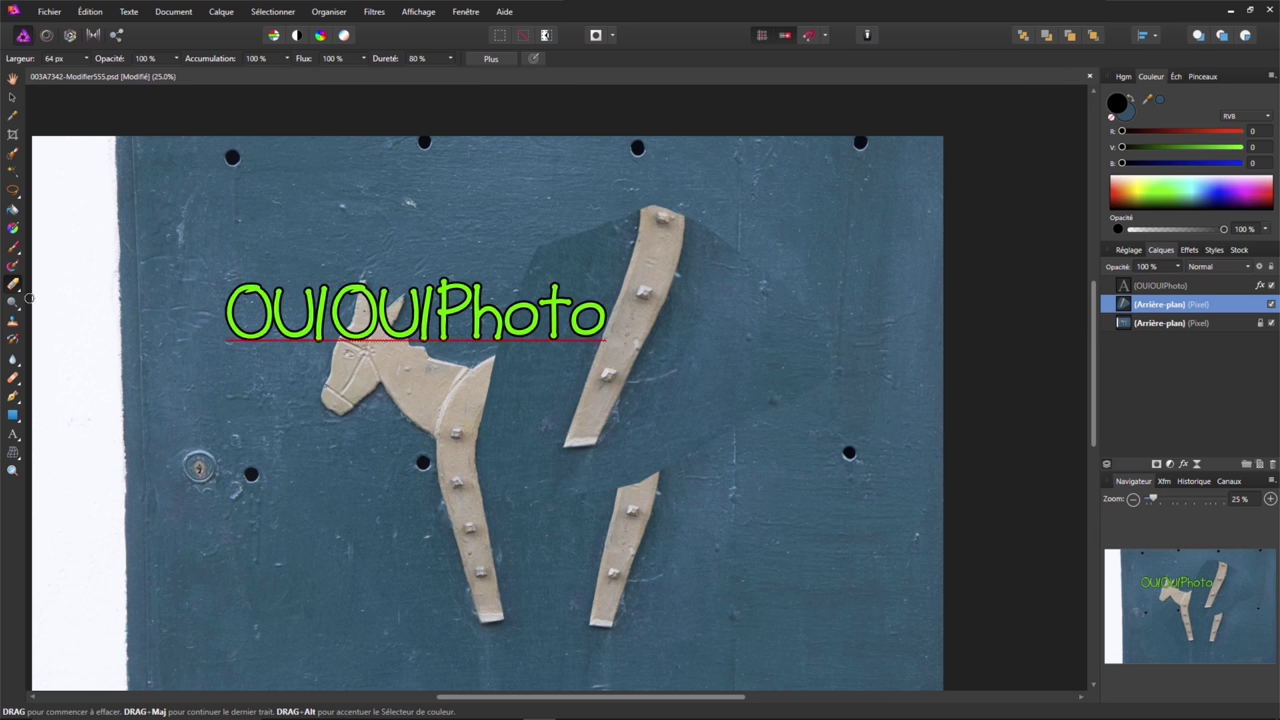
left_click(12, 305)
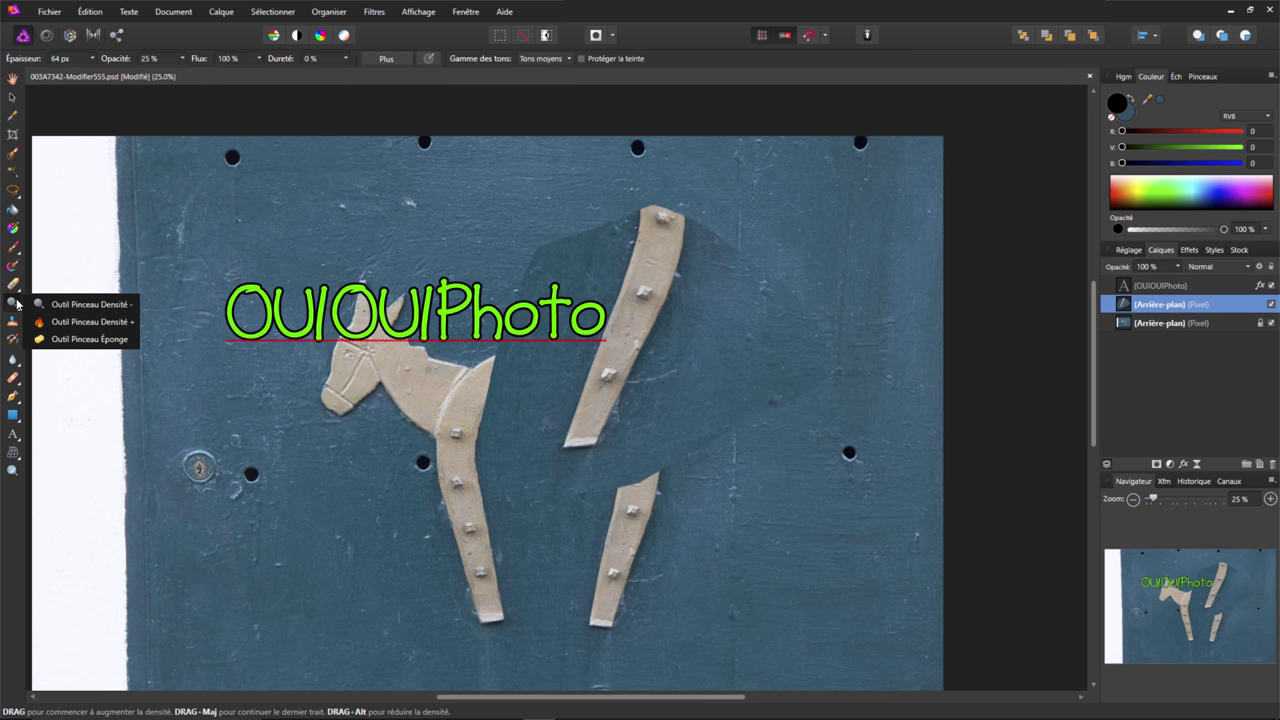
left_click(13, 322)
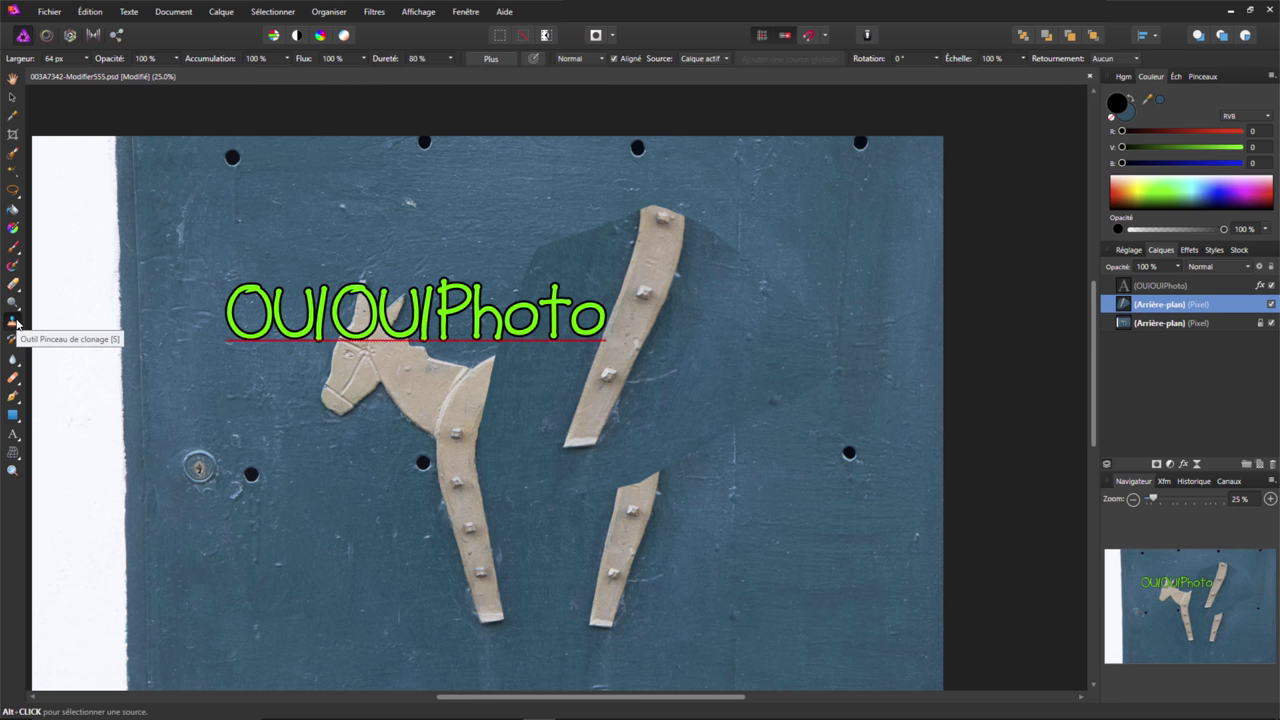
On the lower Arrière-plan layer, clone a leg piece onto the blue wall at right.
left_click(1176, 323)
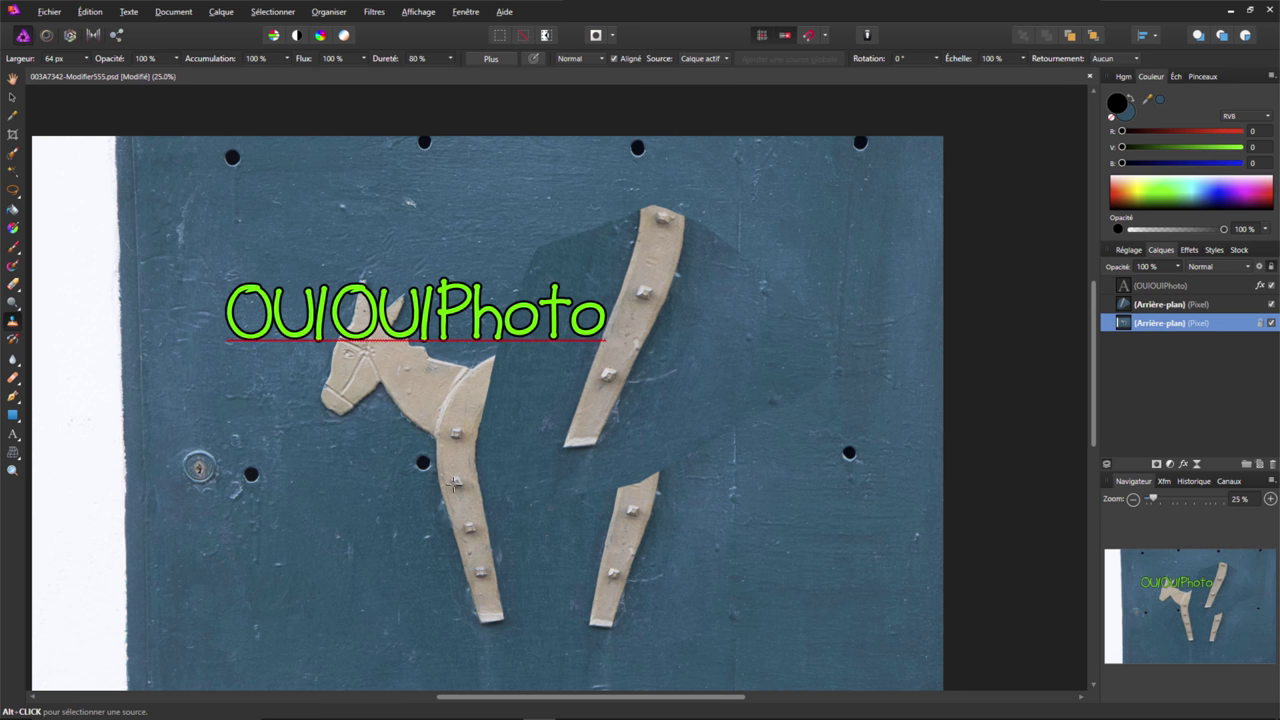
left_click(456, 486, "alt")
mouse_move(787, 488)
left_mouse_down()
mouse_move(860, 488)
mouse_move(818, 470)
mouse_move(800, 432)
left_mouse_up()
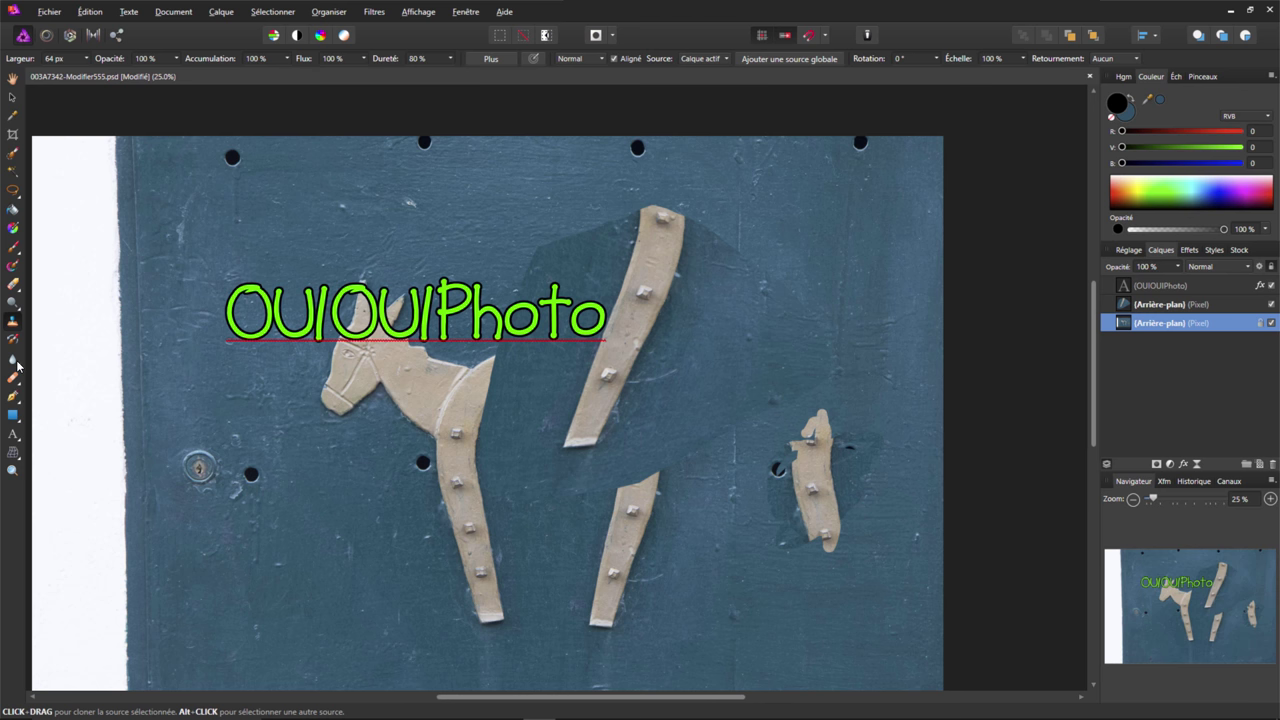
left_click(16, 364)
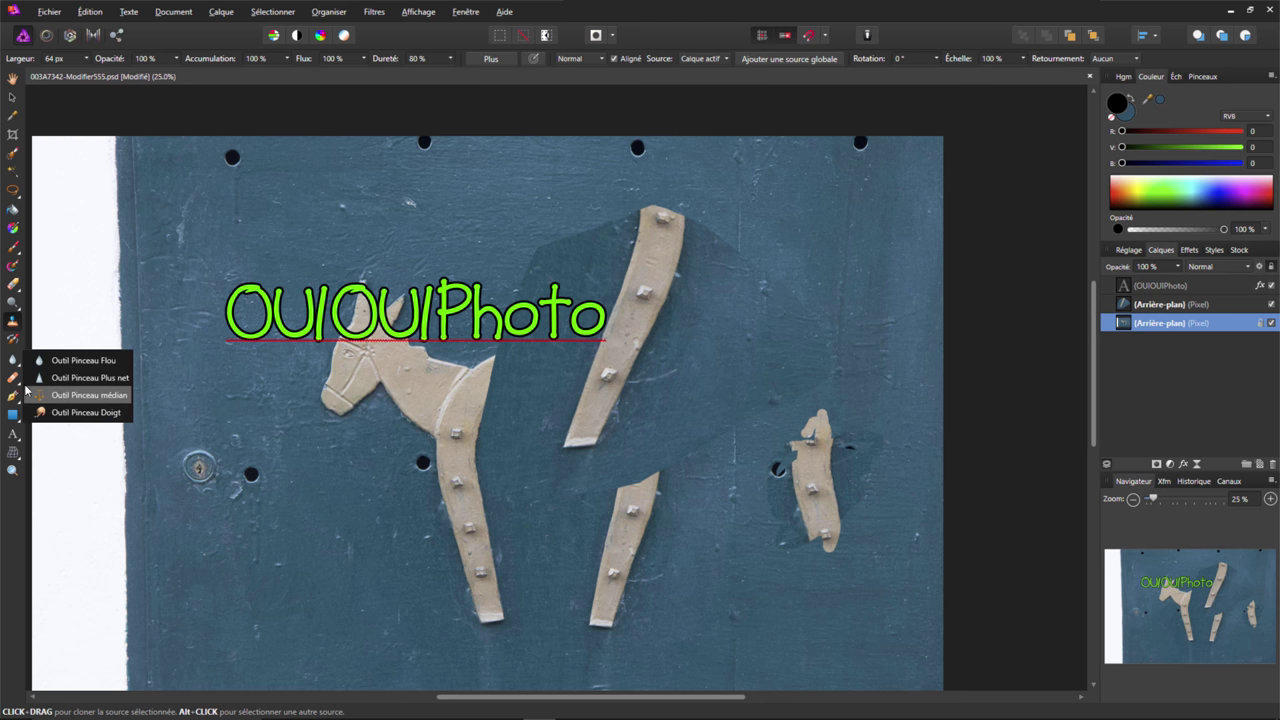
left_click(15, 380)
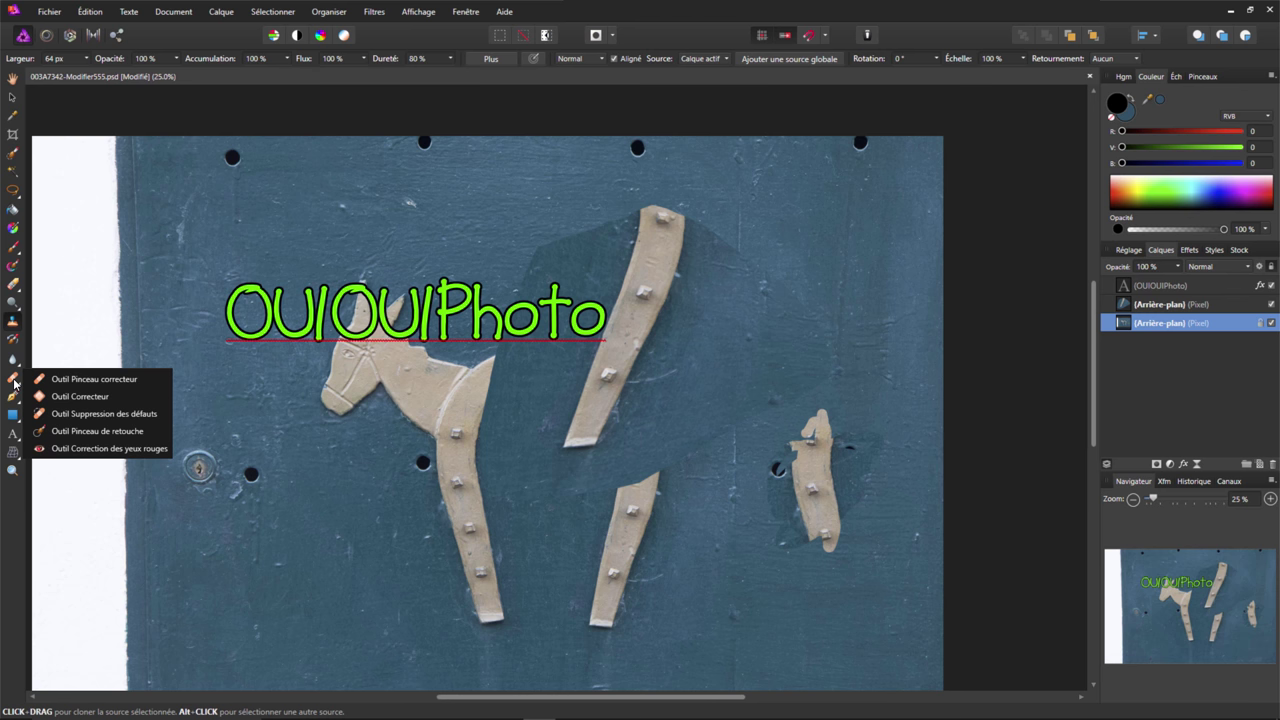
left_click(95, 396)
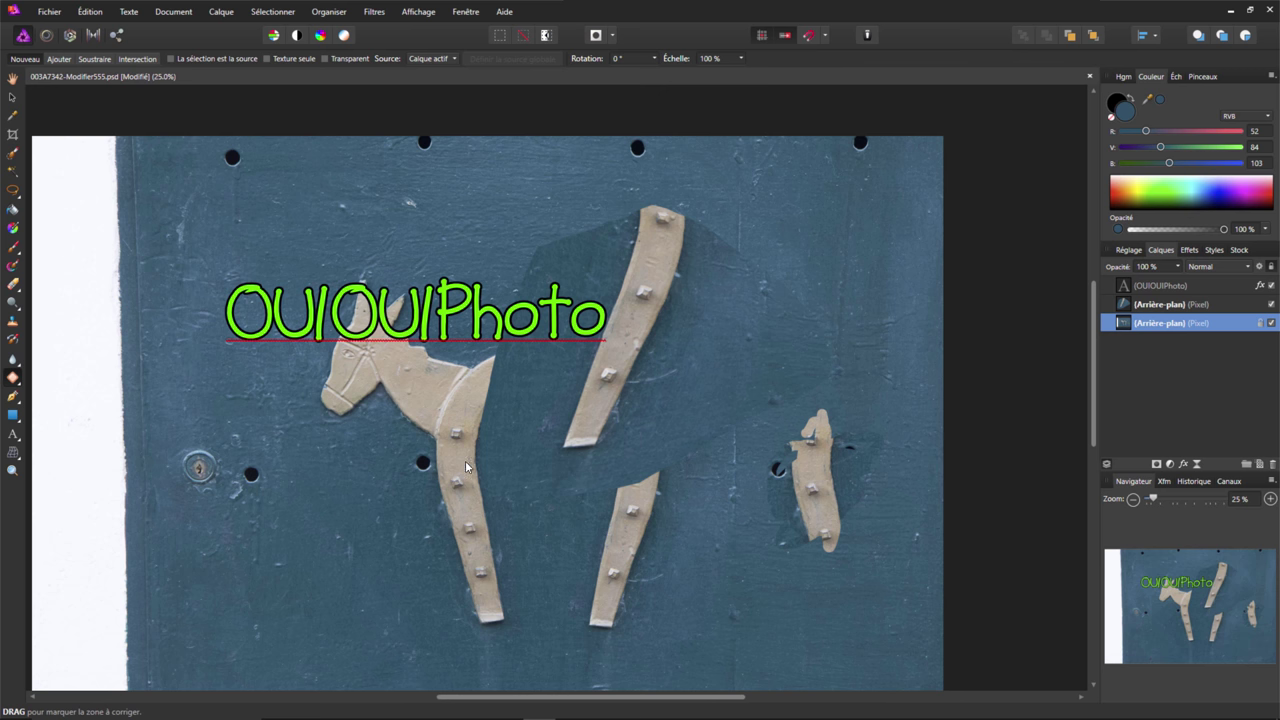
Patch over the left leg's lower end with clean blue wall texture using the Correcteur tool.
left_click_drag(450, 538, 547, 548)
mouse_move(480, 585)
left_mouse_down()
mouse_move(272, 564)
mouse_move(245, 401)
left_mouse_up()
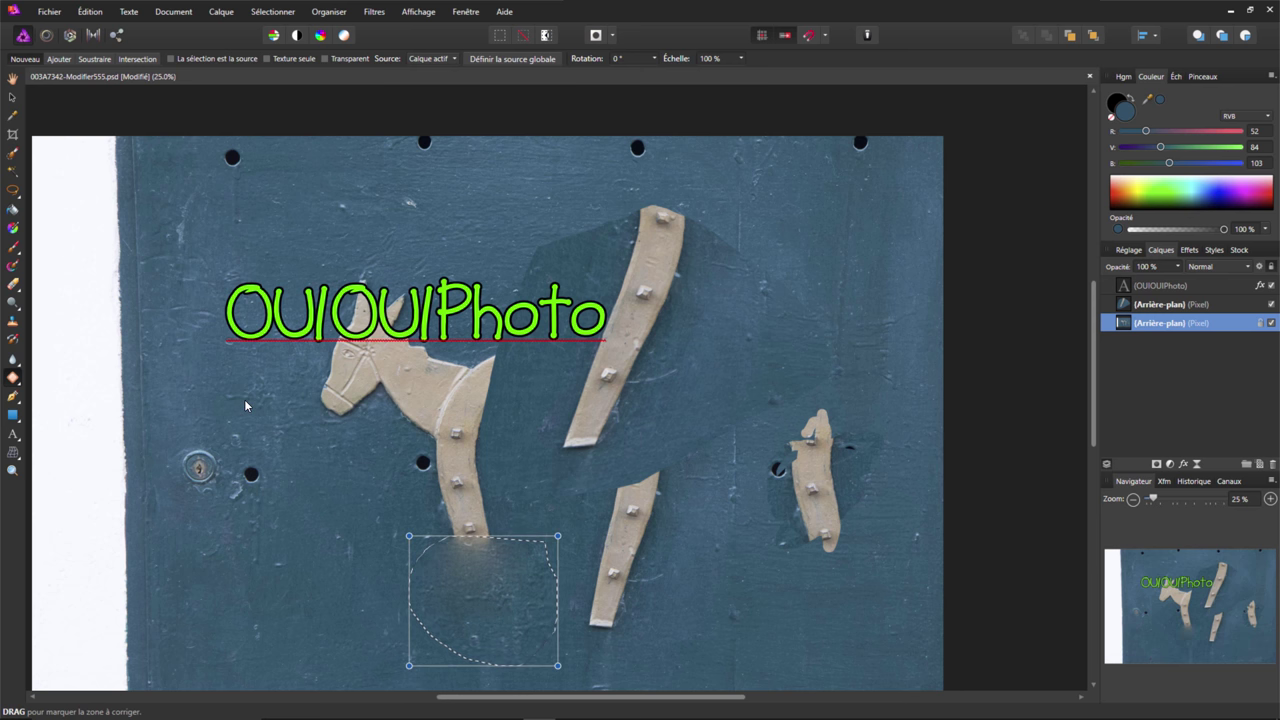
left_click(13, 418)
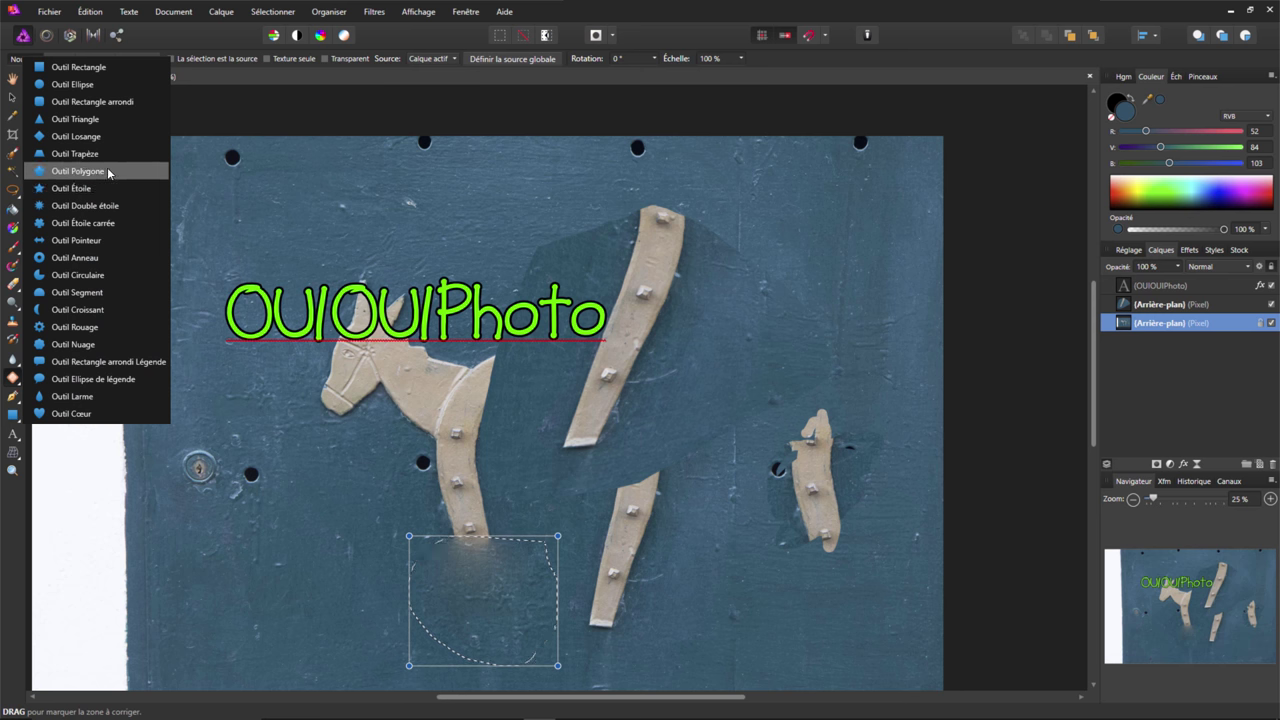
left_click(15, 434)
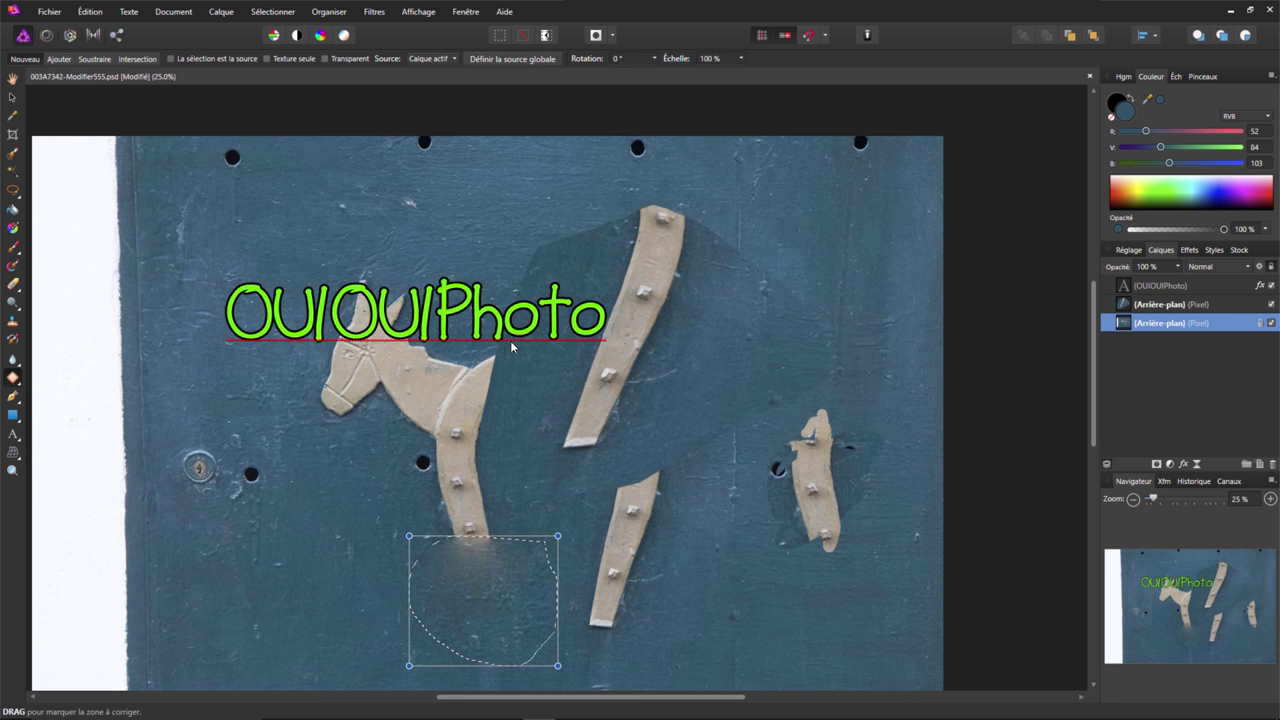
left_click(382, 13)
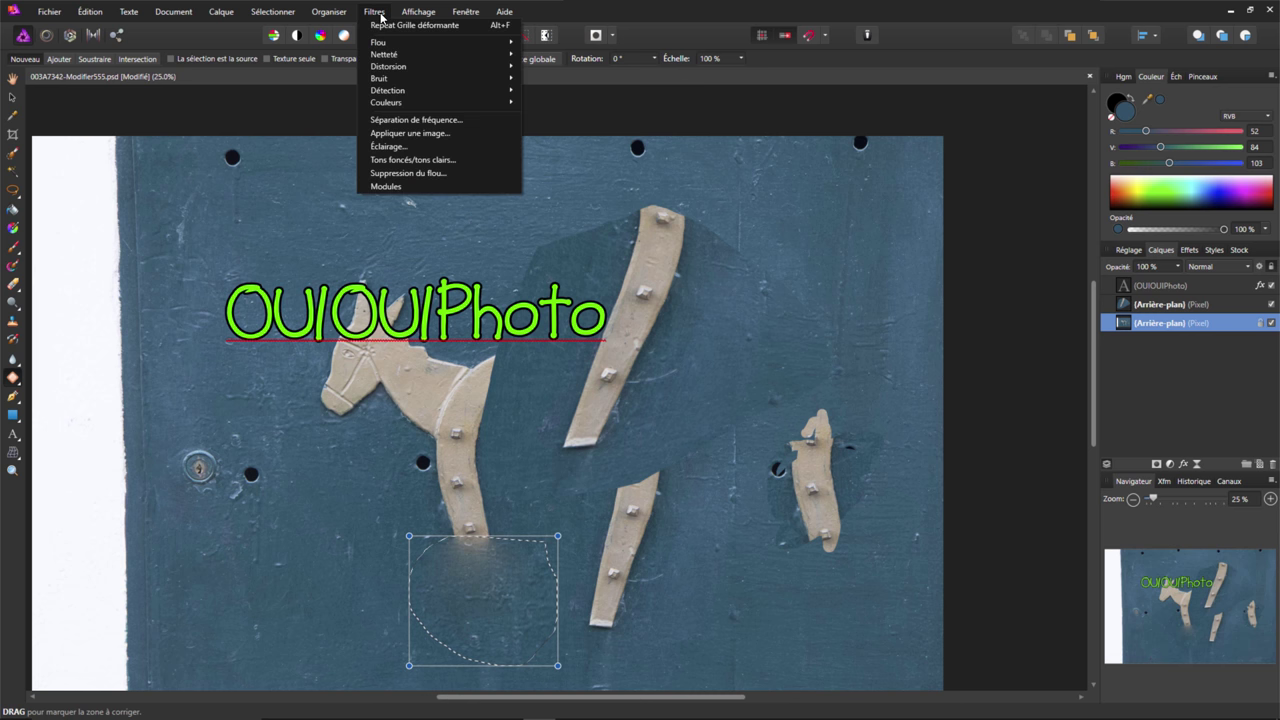
mouse_move(378, 42)
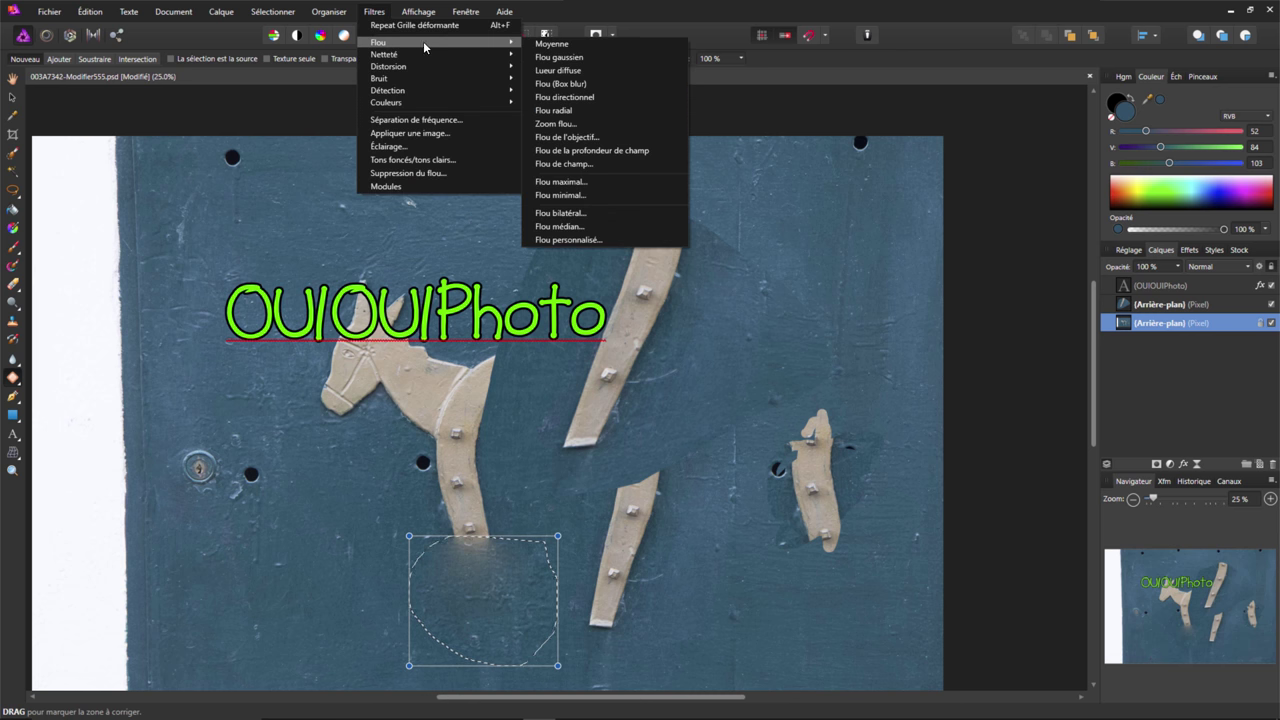
Preview a Gaussian blur at 0.3 px radius, then dismiss it without applying.
left_click(548, 58)
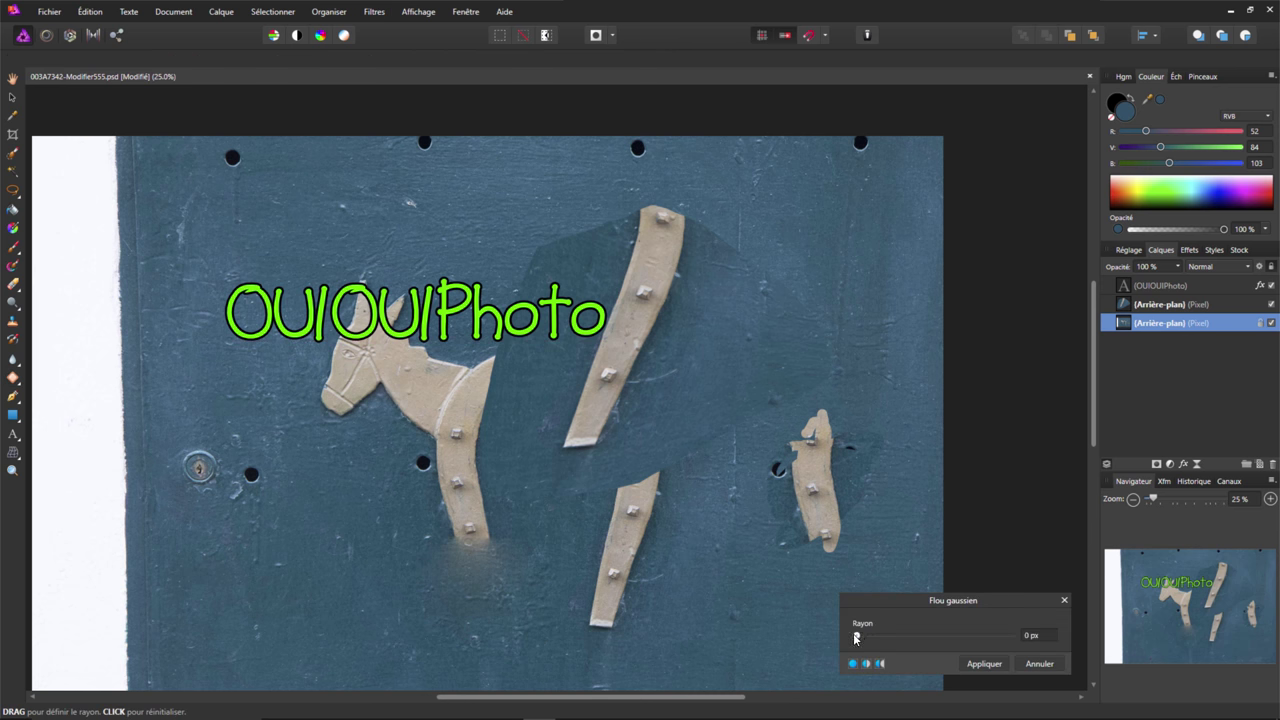
mouse_move(856, 635)
left_mouse_down()
mouse_move(867, 637)
mouse_move(856, 635)
left_mouse_up()
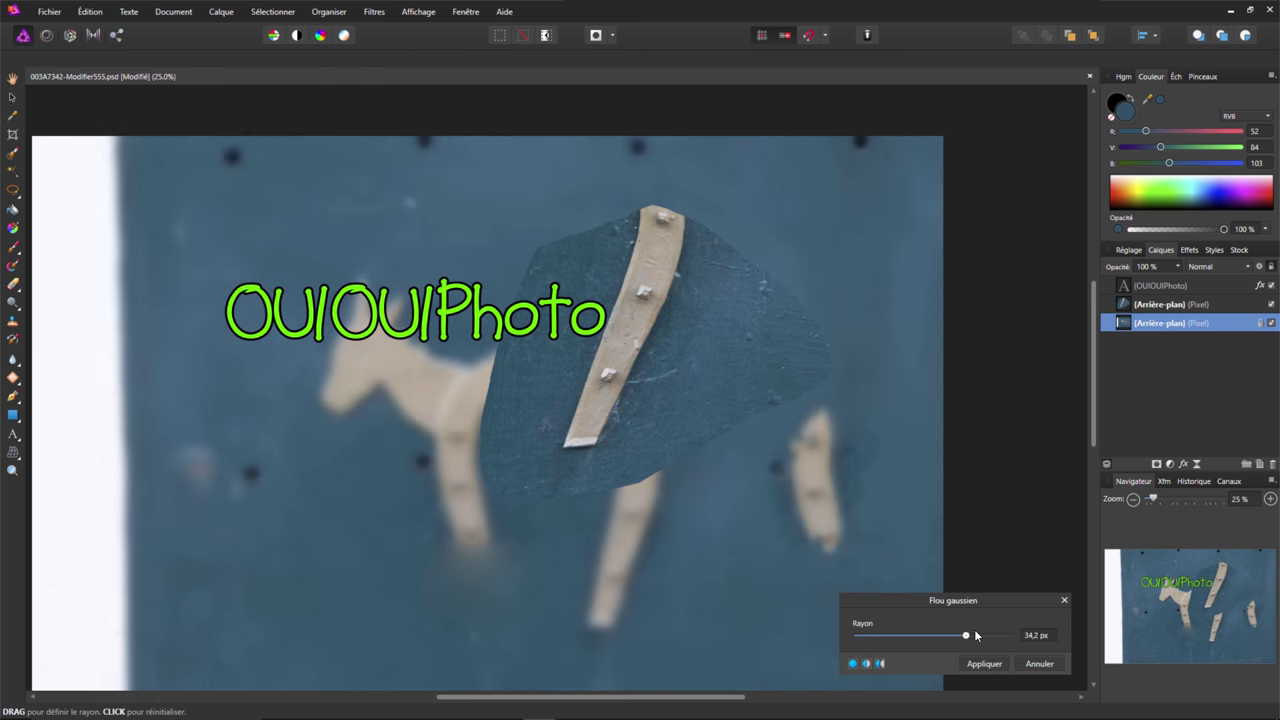
left_click(1044, 665)
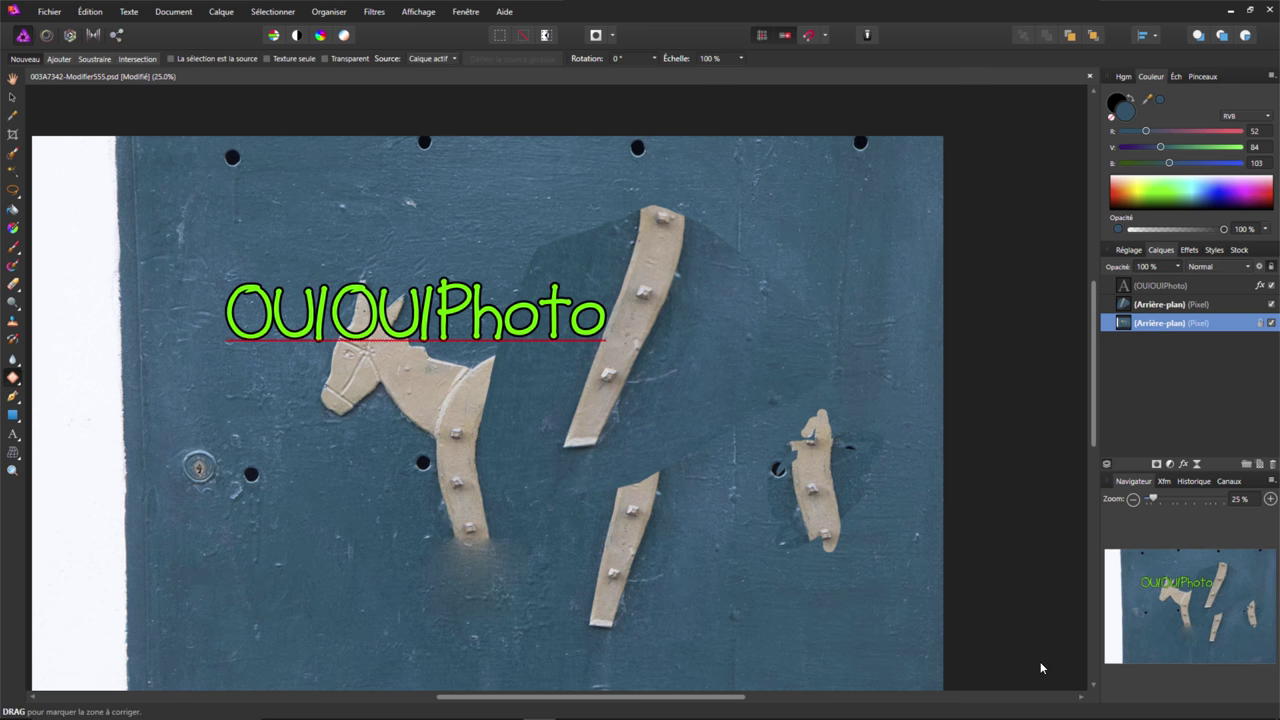
left_click(377, 12)
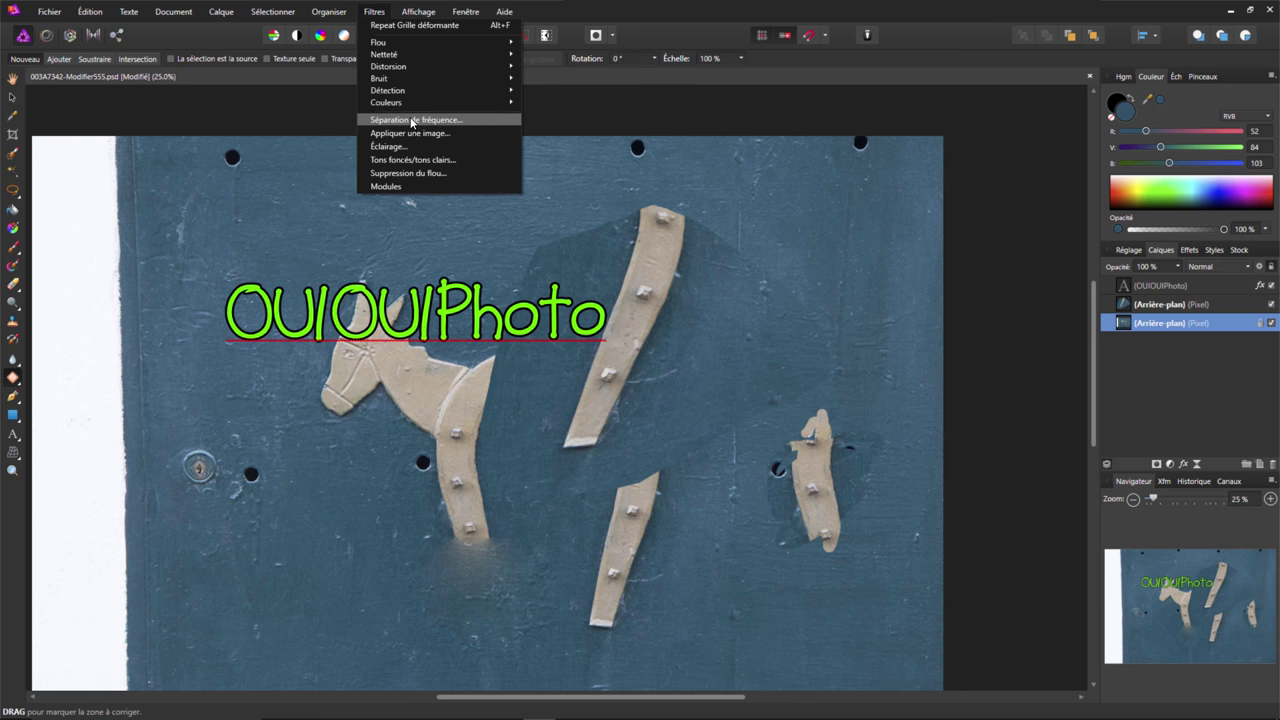
Delete the retouched pixel layer and the OUIOUIPhoto text layer.
left_click(1158, 310)
key("Delete")
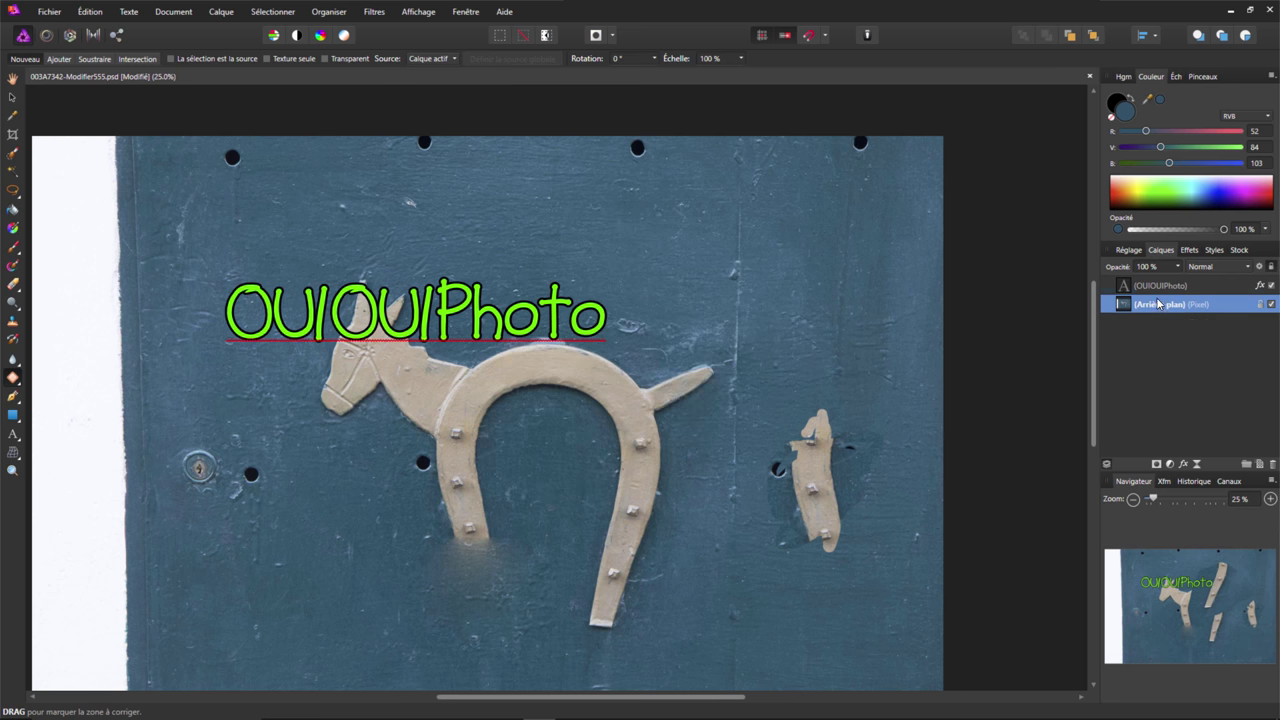
left_click(1151, 284)
key("Delete")
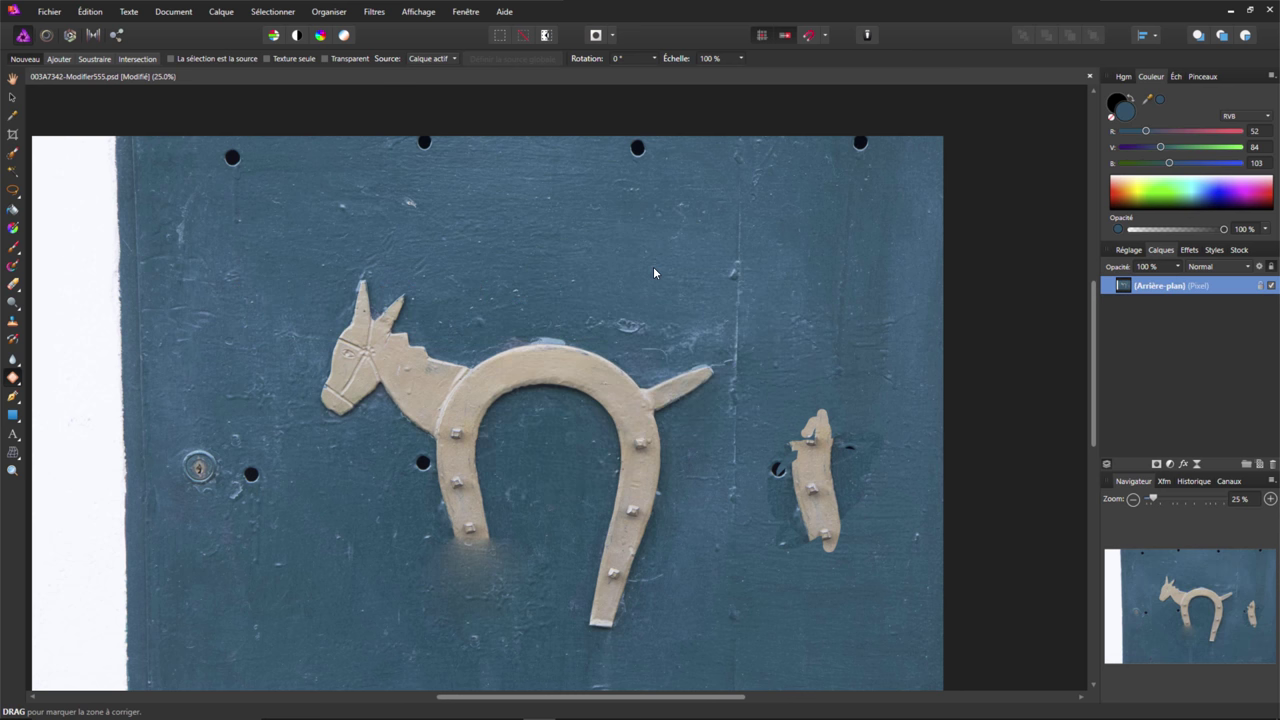
Apply Séparation de fréquence to split the donkey photo into Haute and Basse fréquence layers.
left_click(376, 12)
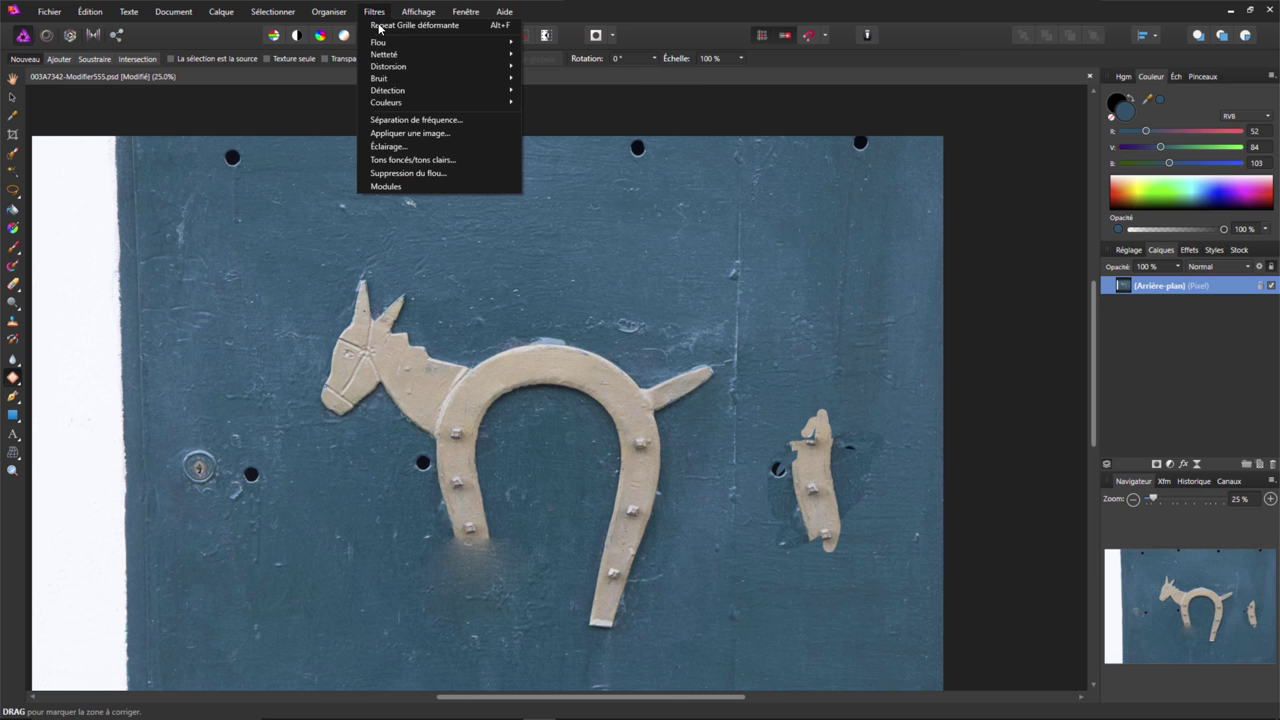
left_click(402, 119)
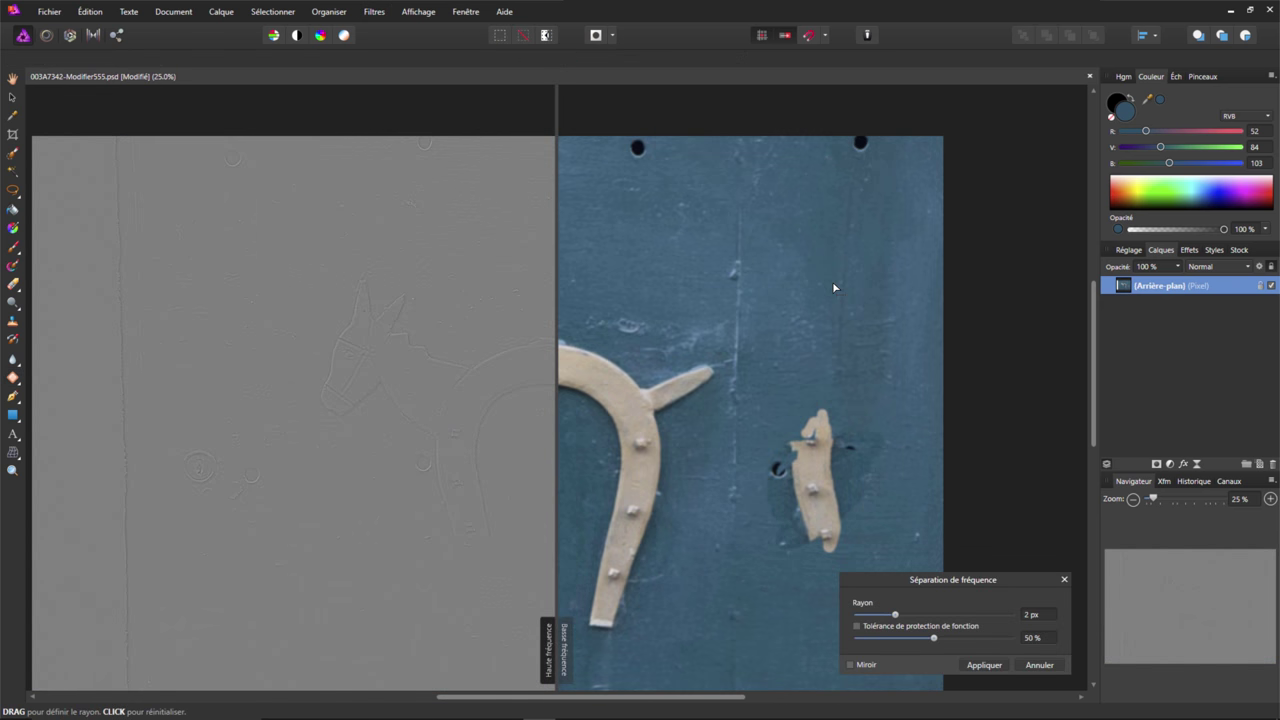
left_click(984, 665)
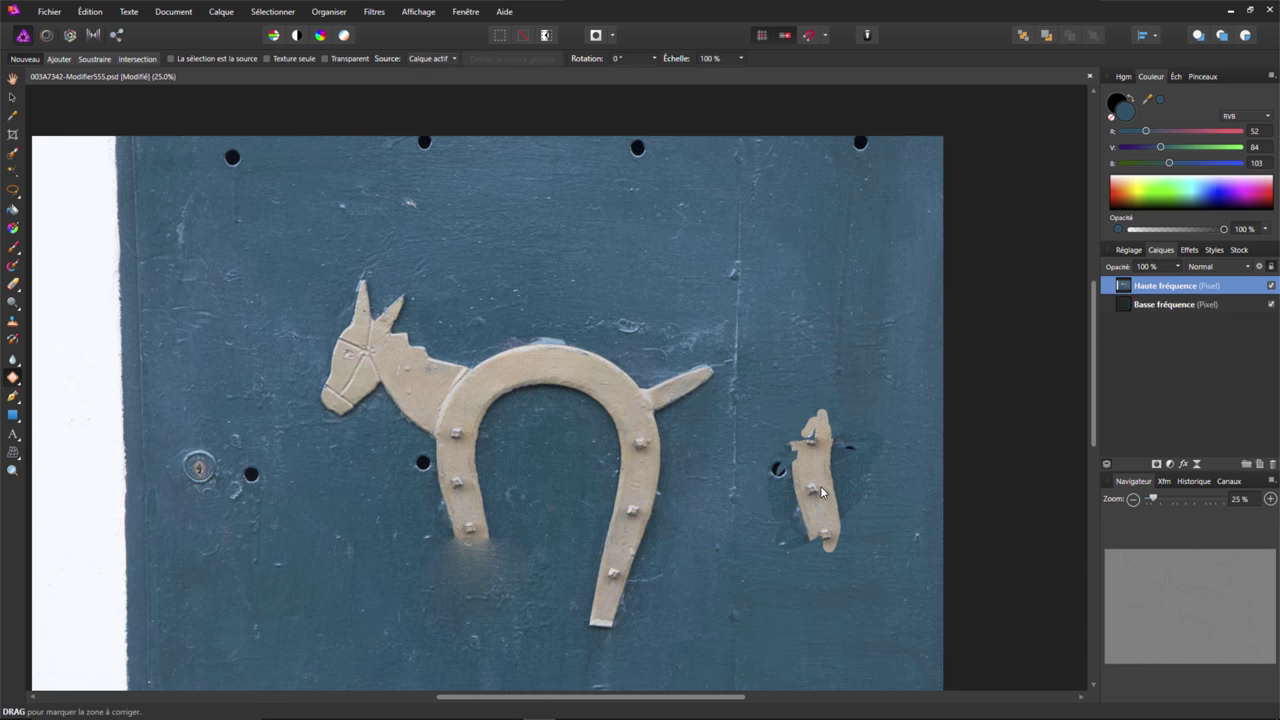
left_click(1165, 305)
left_click(1148, 287)
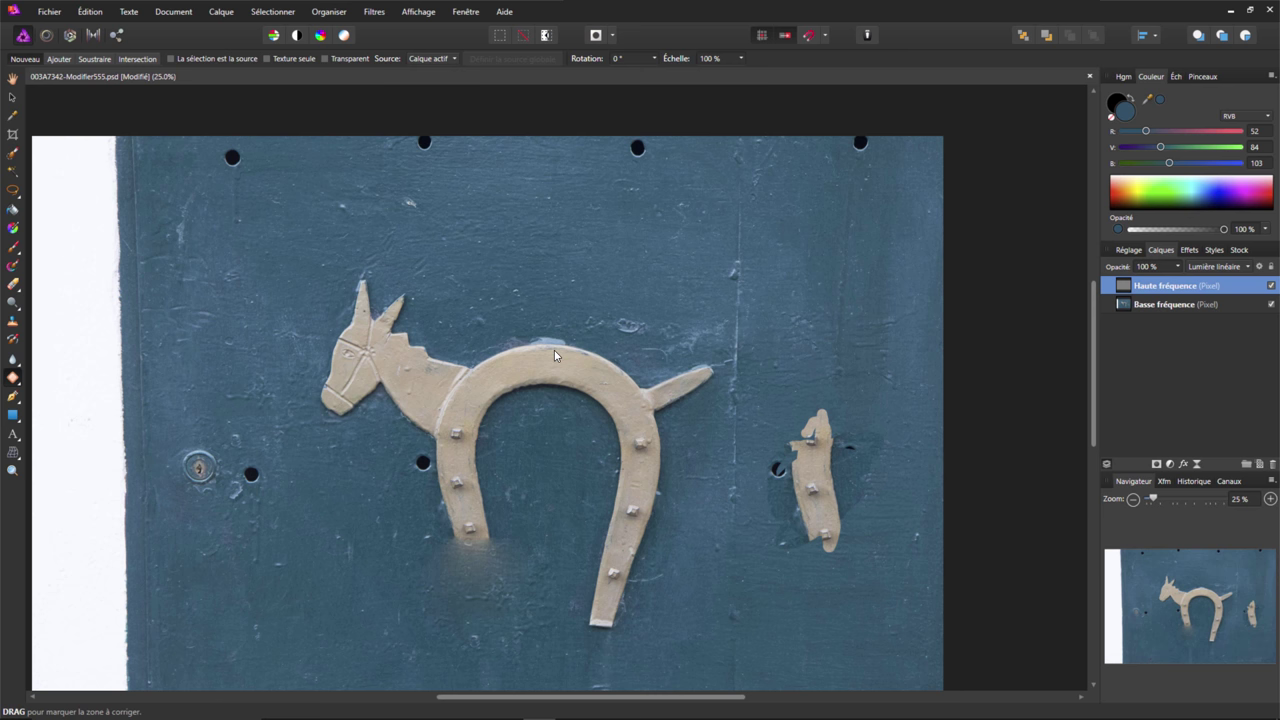
left_click(383, 12)
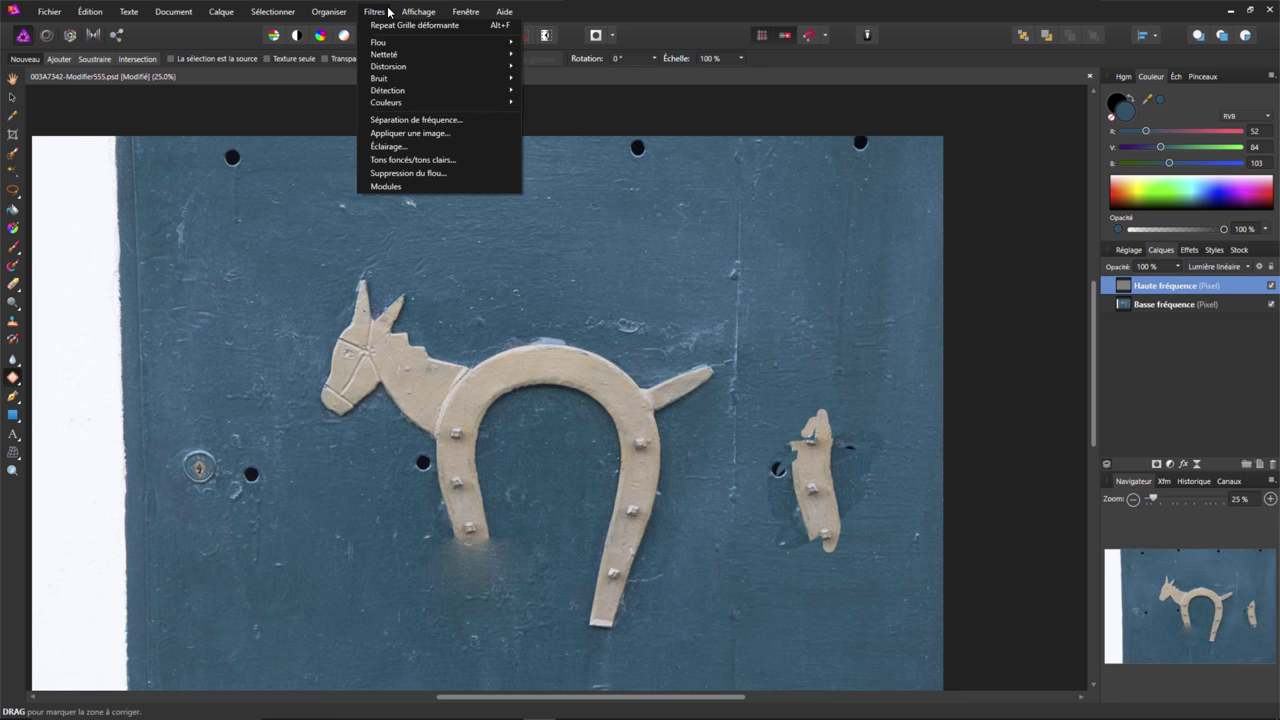
left_click(415, 12)
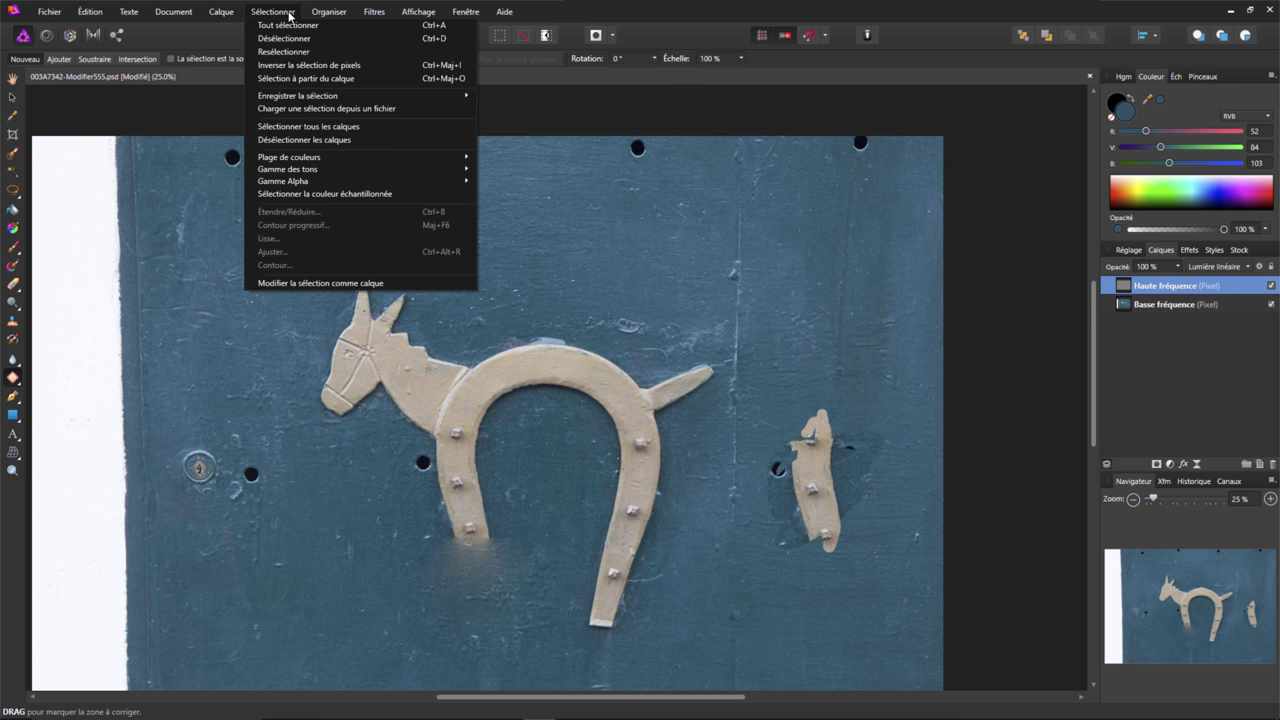
left_click(517, 118)
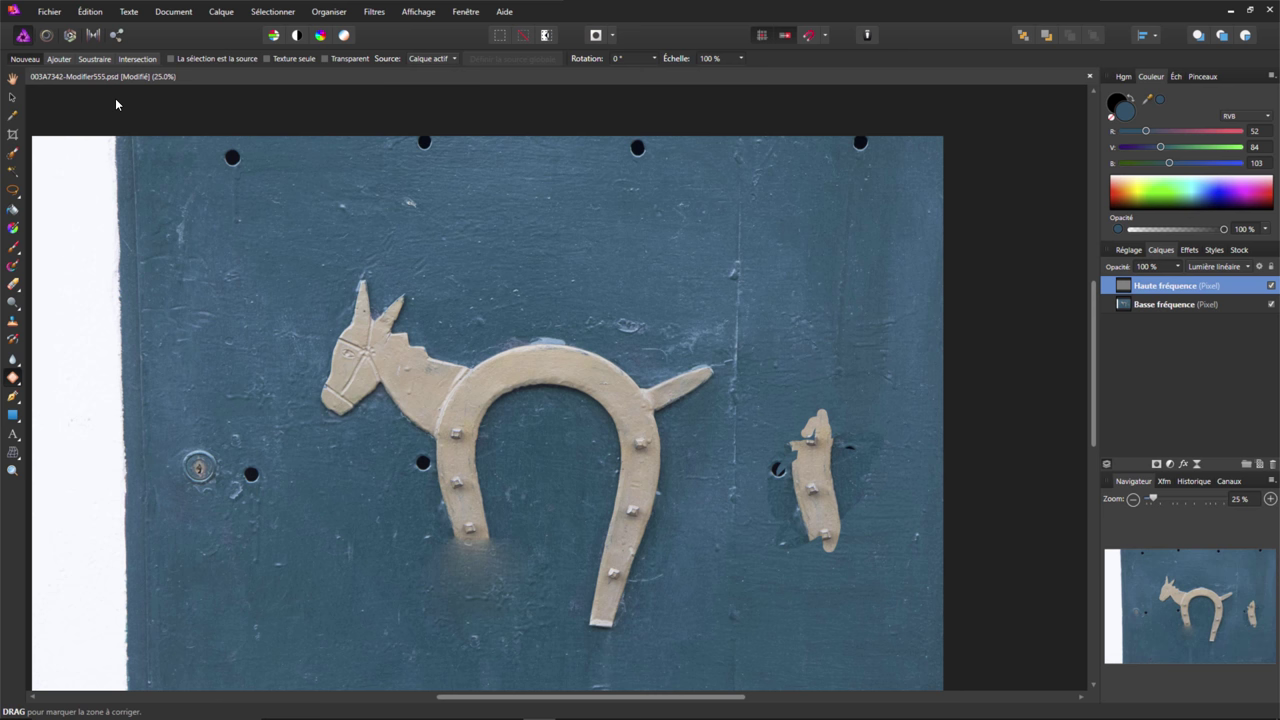
left_click(1272, 10)
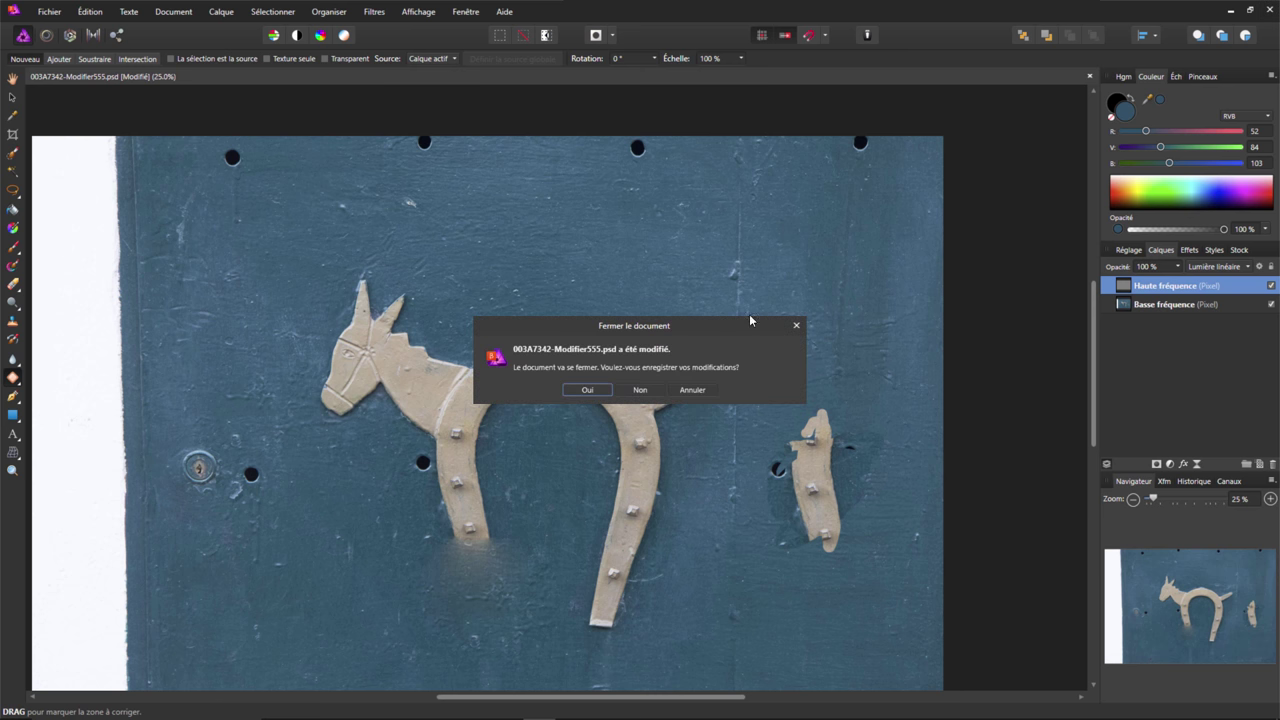
left_click(588, 390)
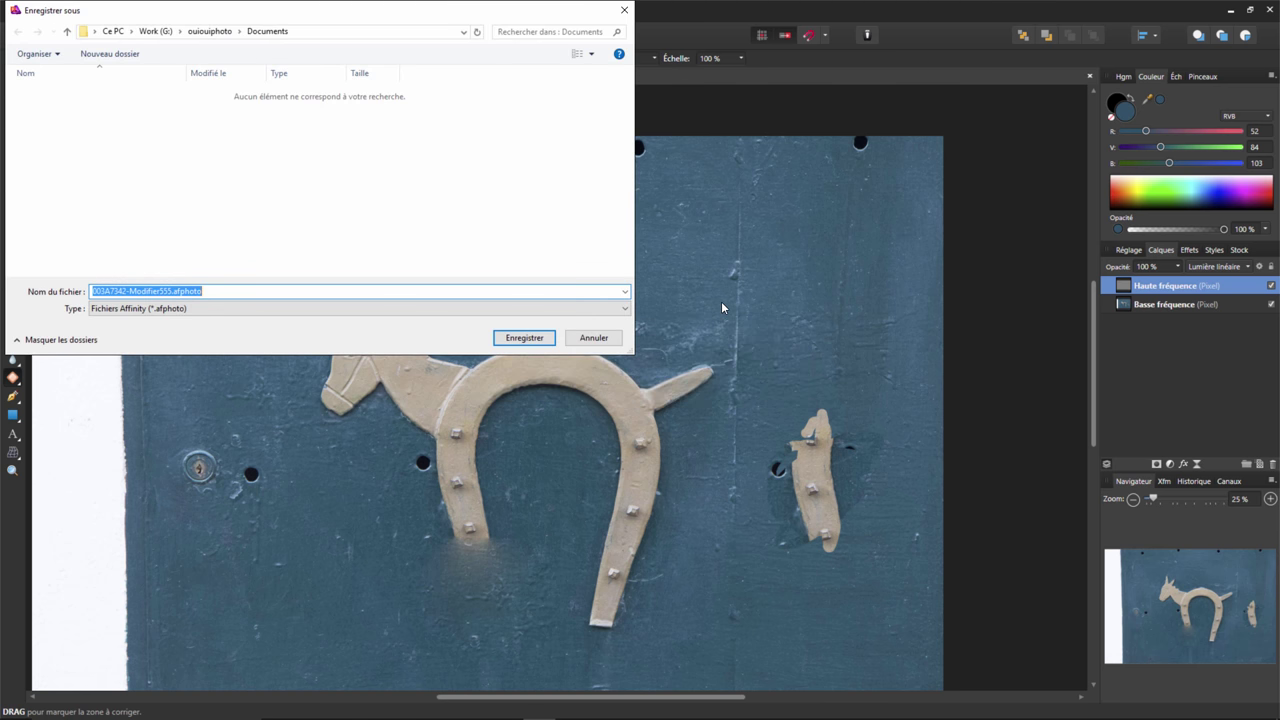
left_click(614, 310)
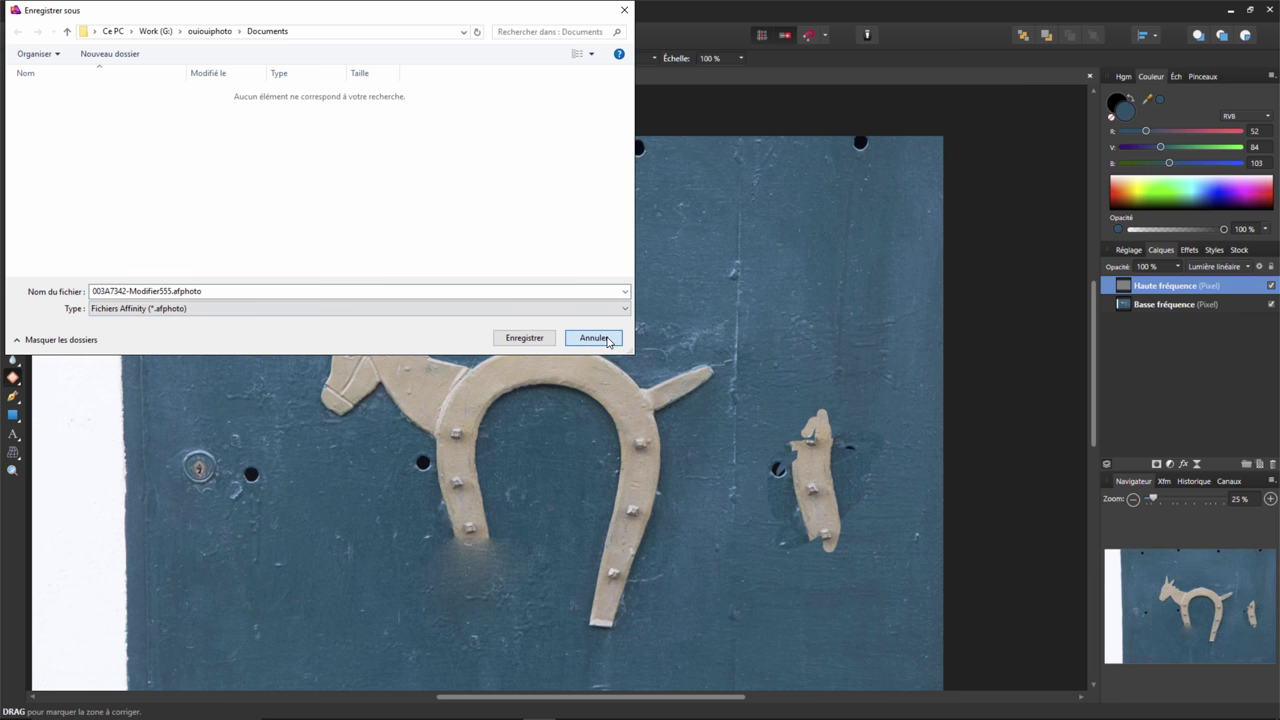
left_click(594, 337)
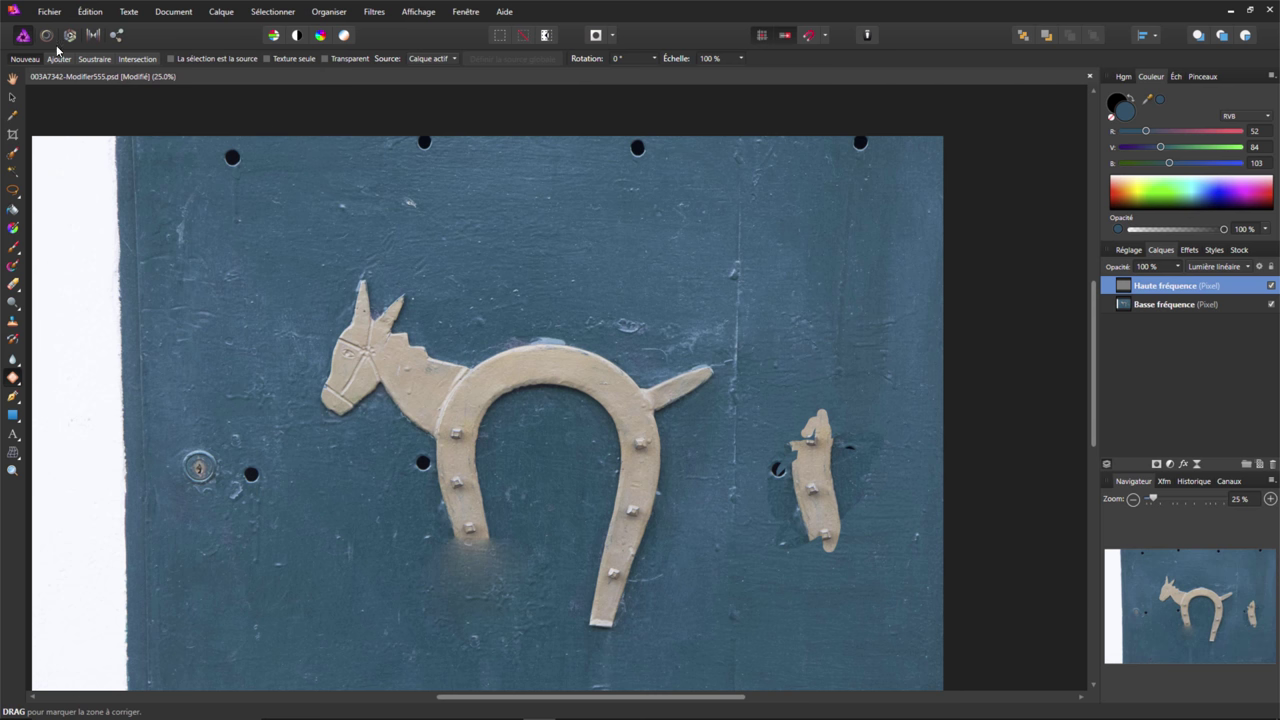
left_click(48, 14)
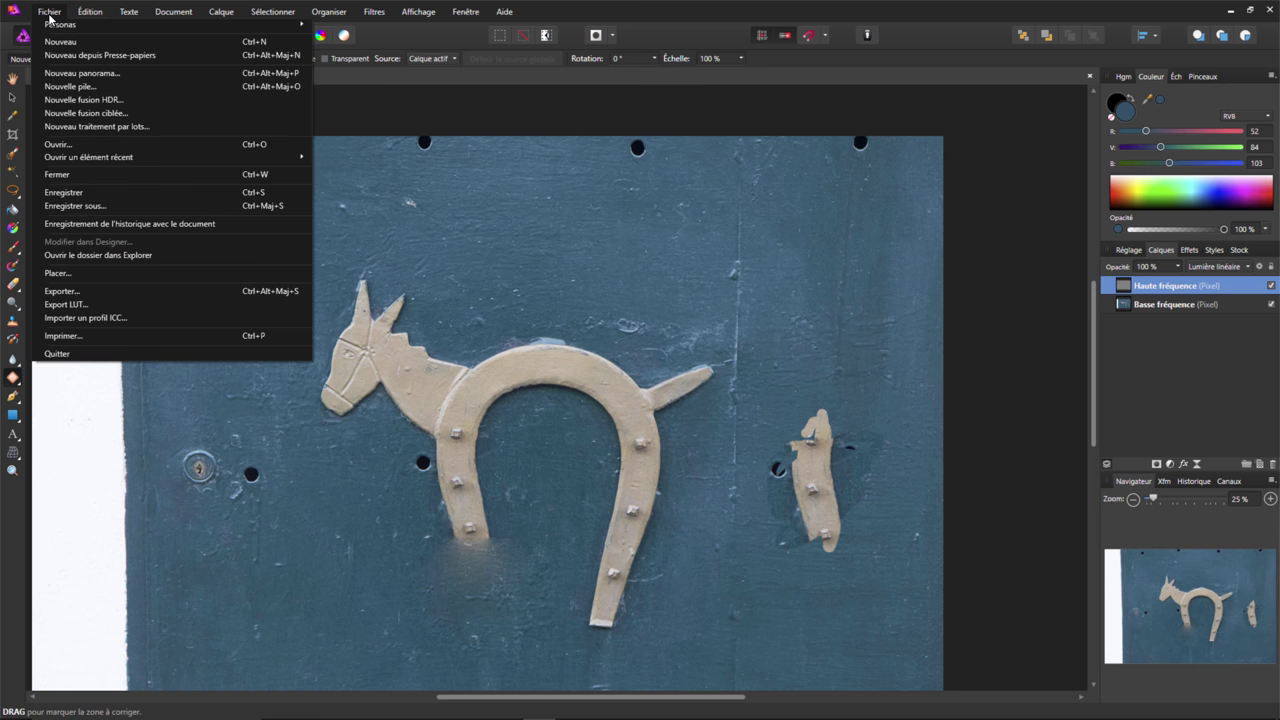
left_click(83, 203)
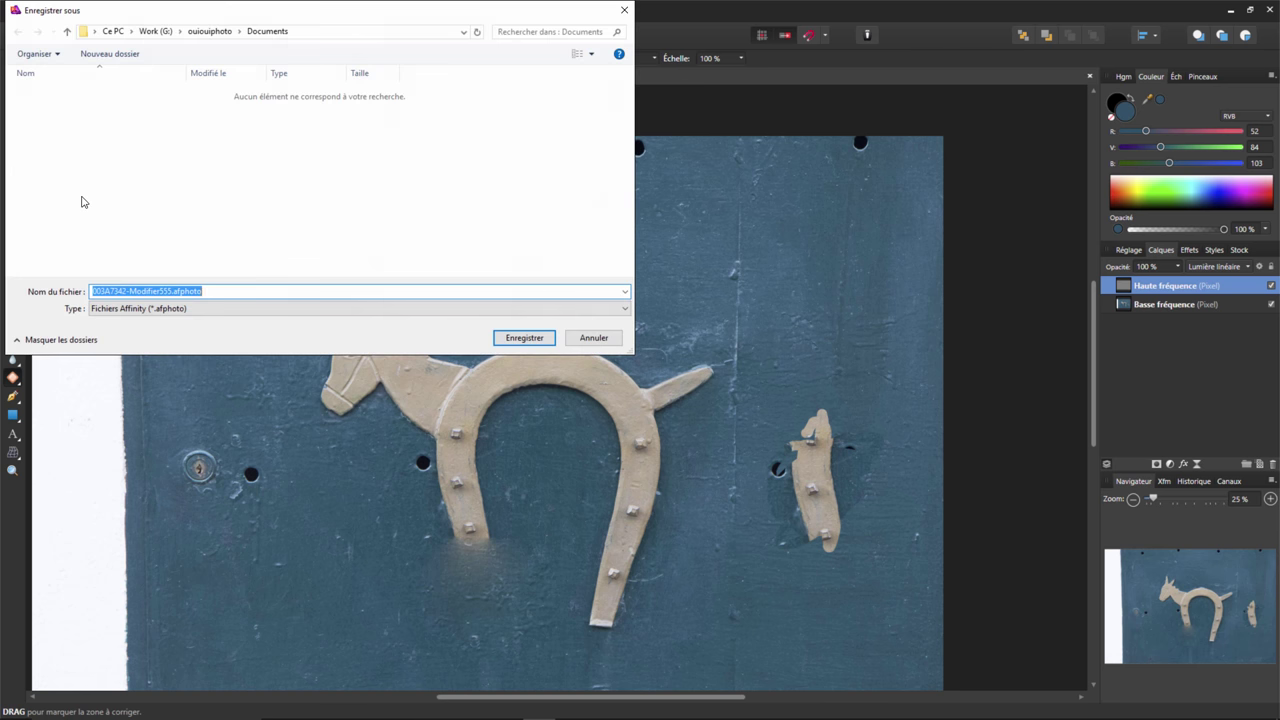
left_click(185, 309)
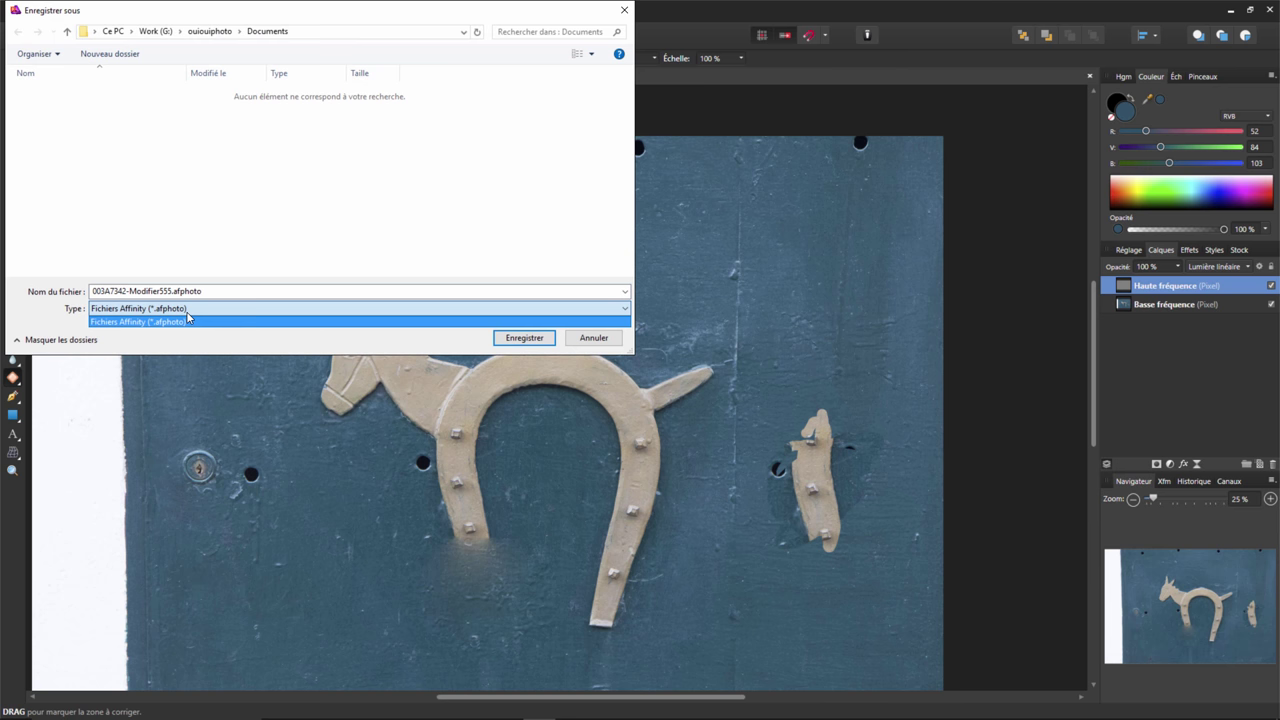
left_click(187, 320)
Cancel the save, reopen Enregistrer sous to review file types, then cancel again without saving.
left_click(585, 338)
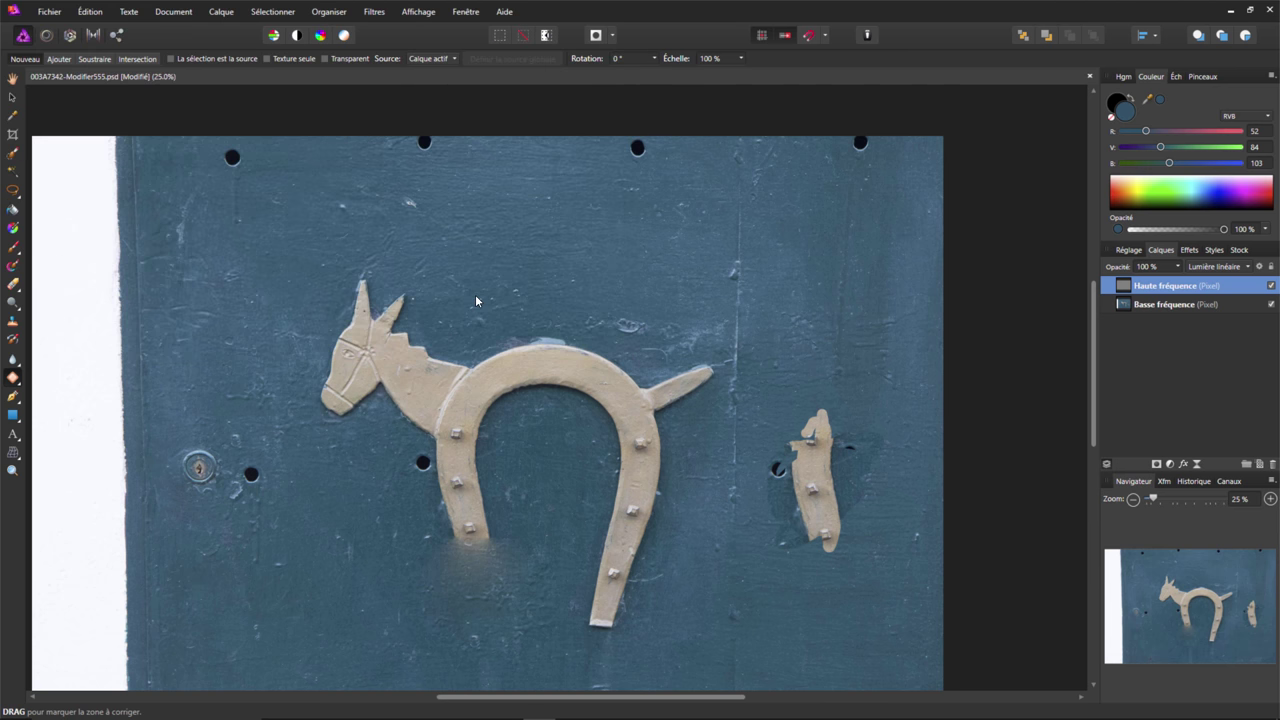
left_click(49, 12)
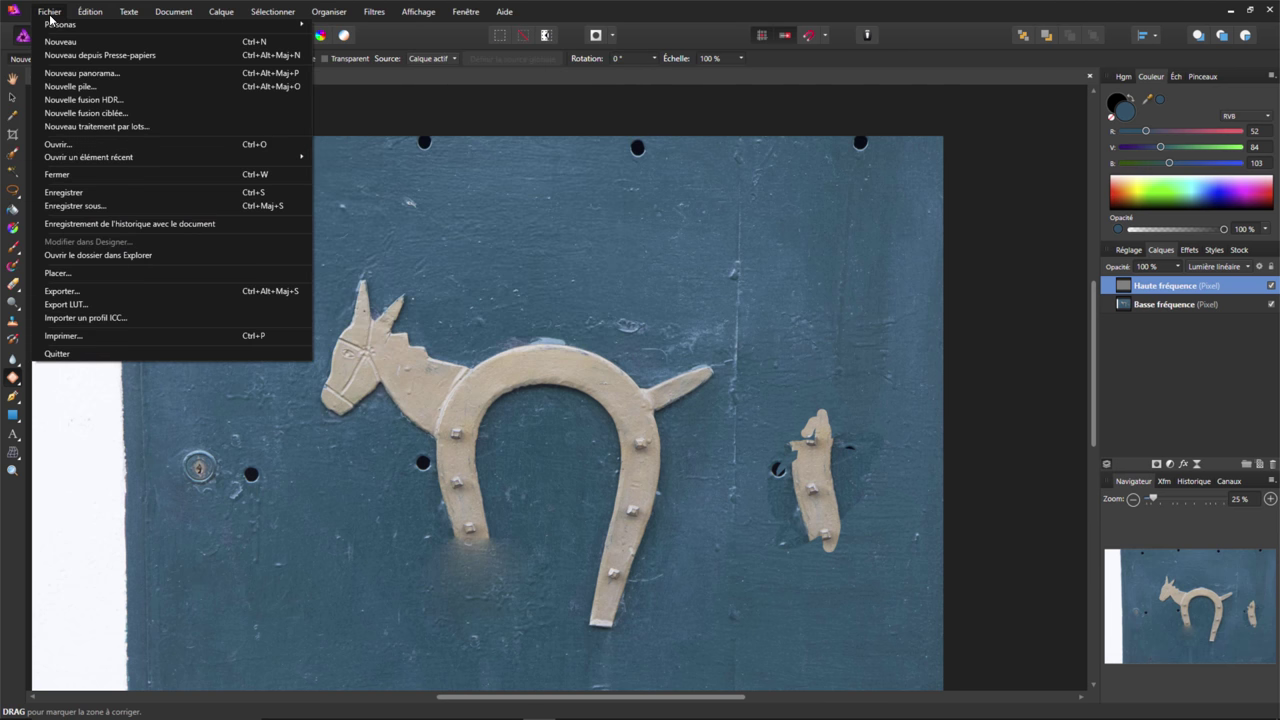
left_click(117, 206)
left_click(230, 317)
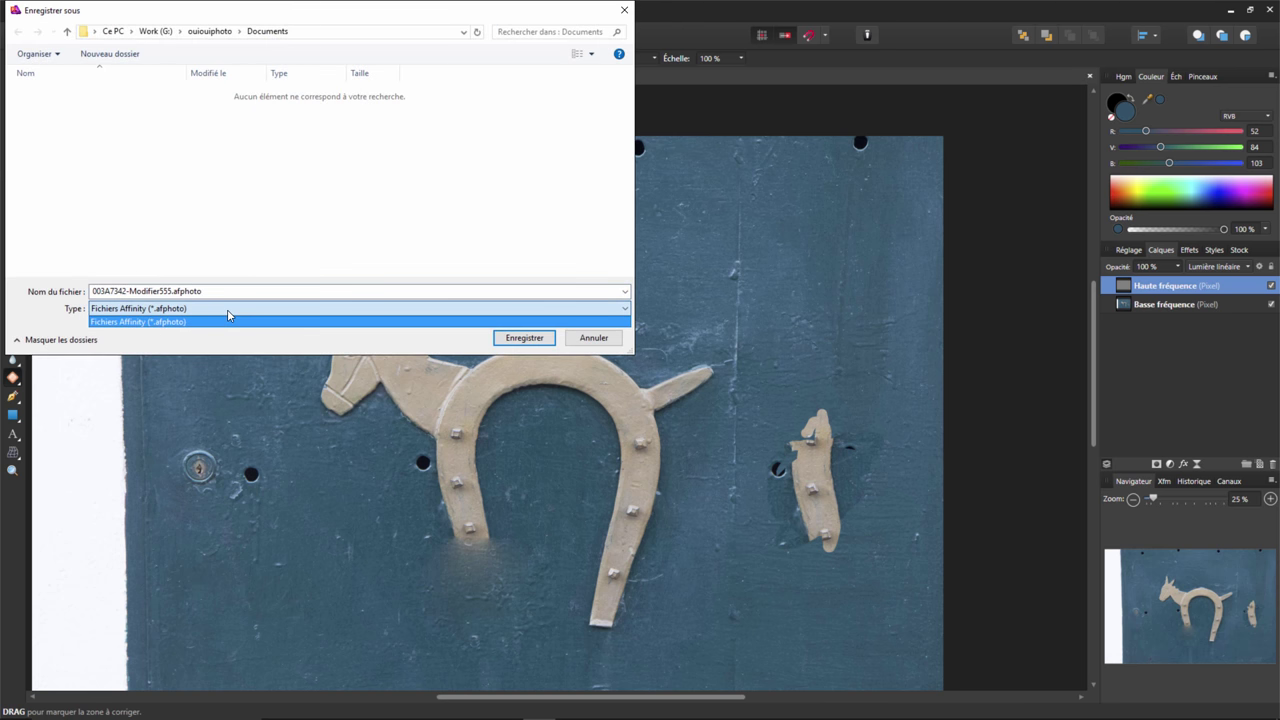
left_click(596, 338)
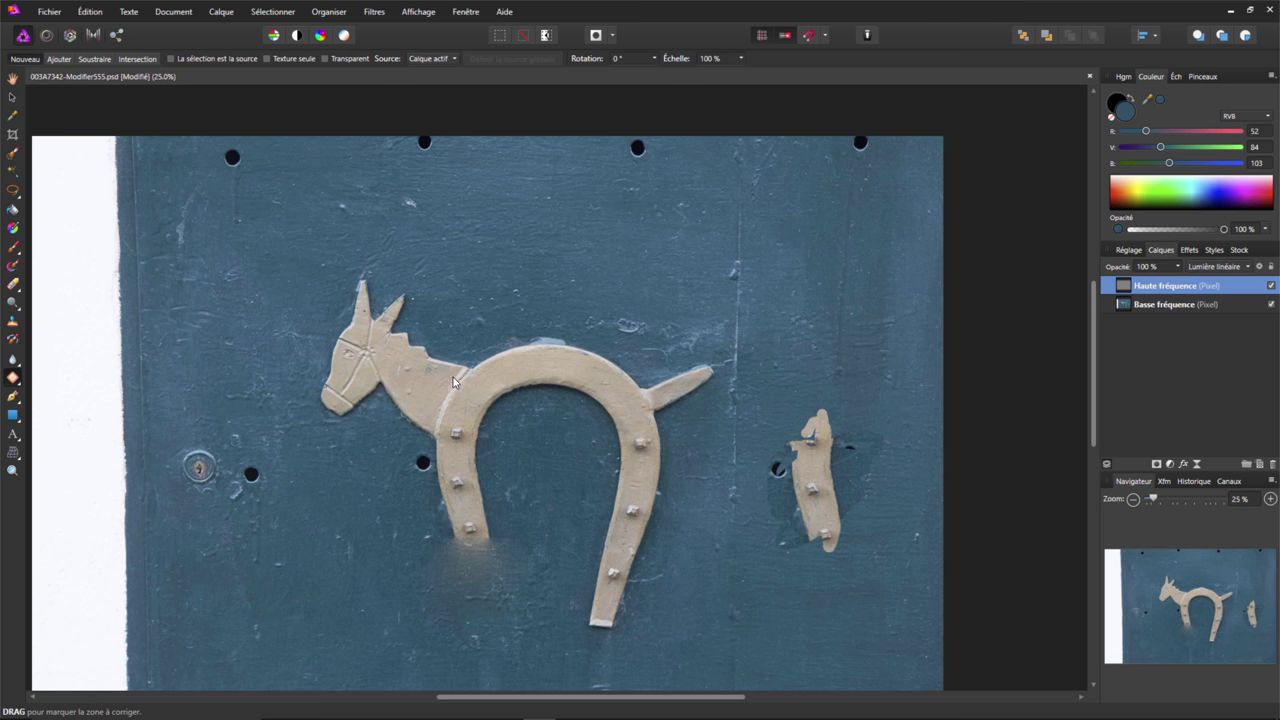
left_click(51, 17)
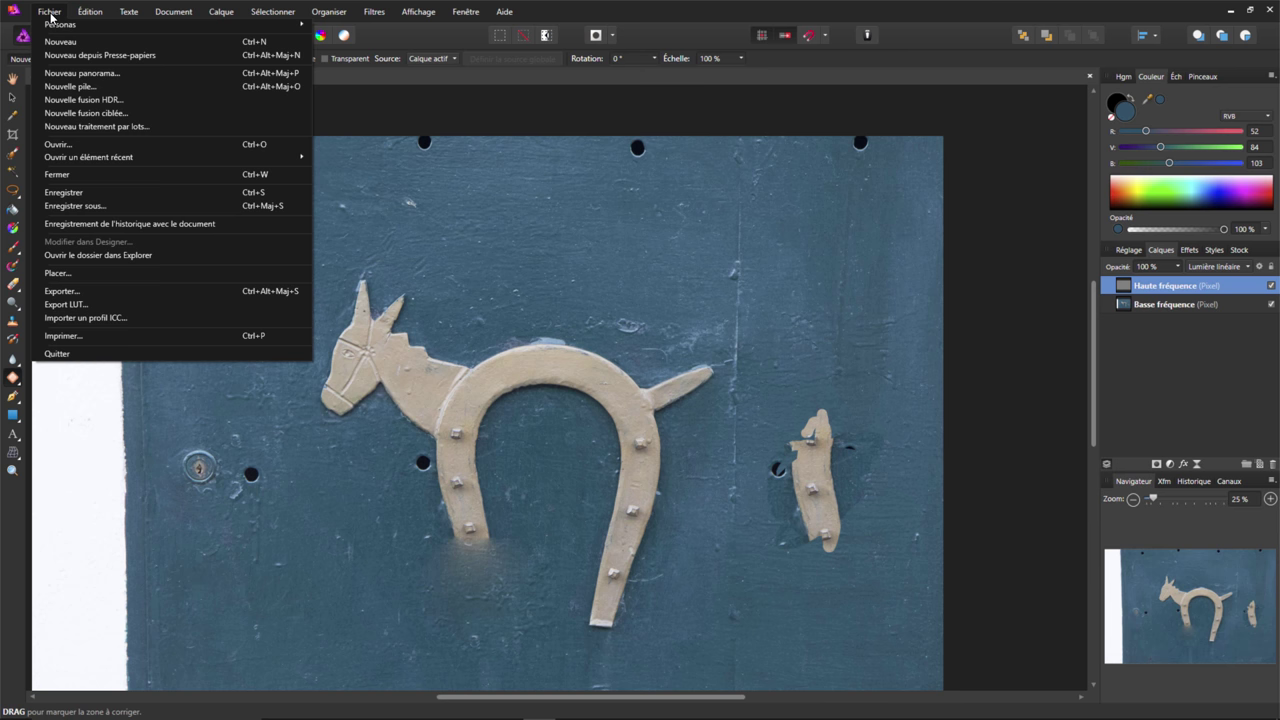
left_click(150, 291)
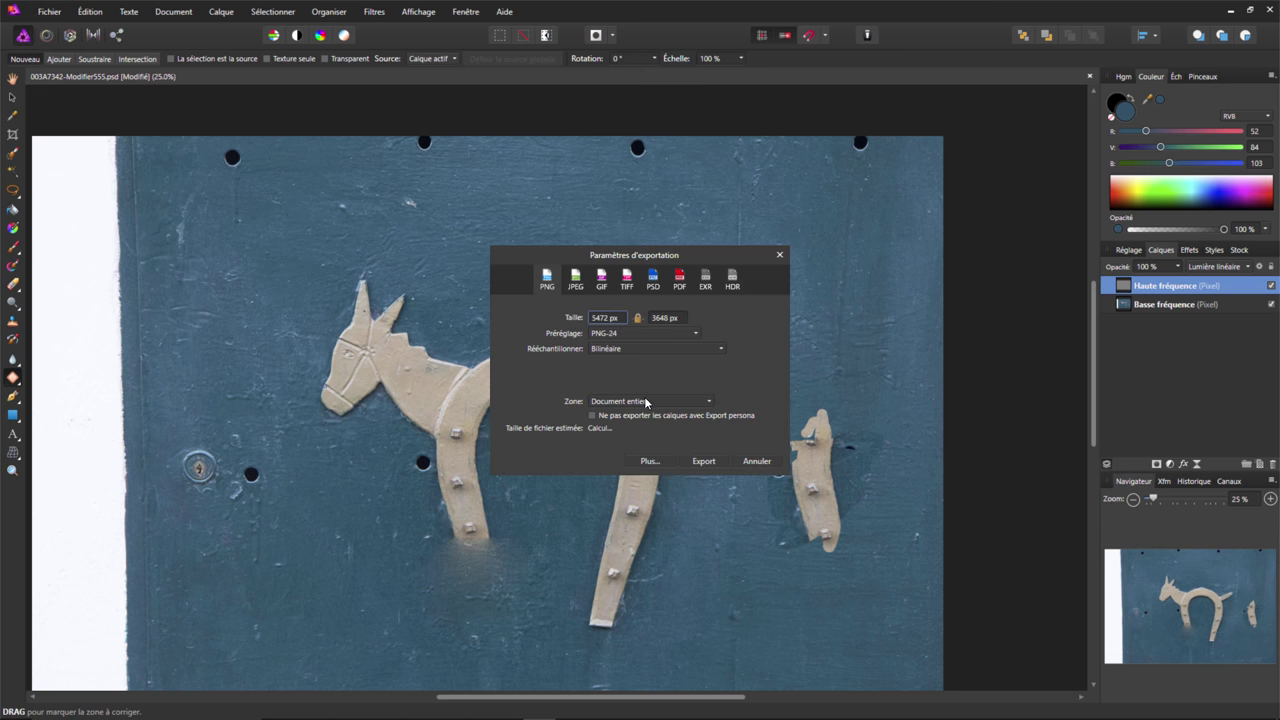
left_click(654, 282)
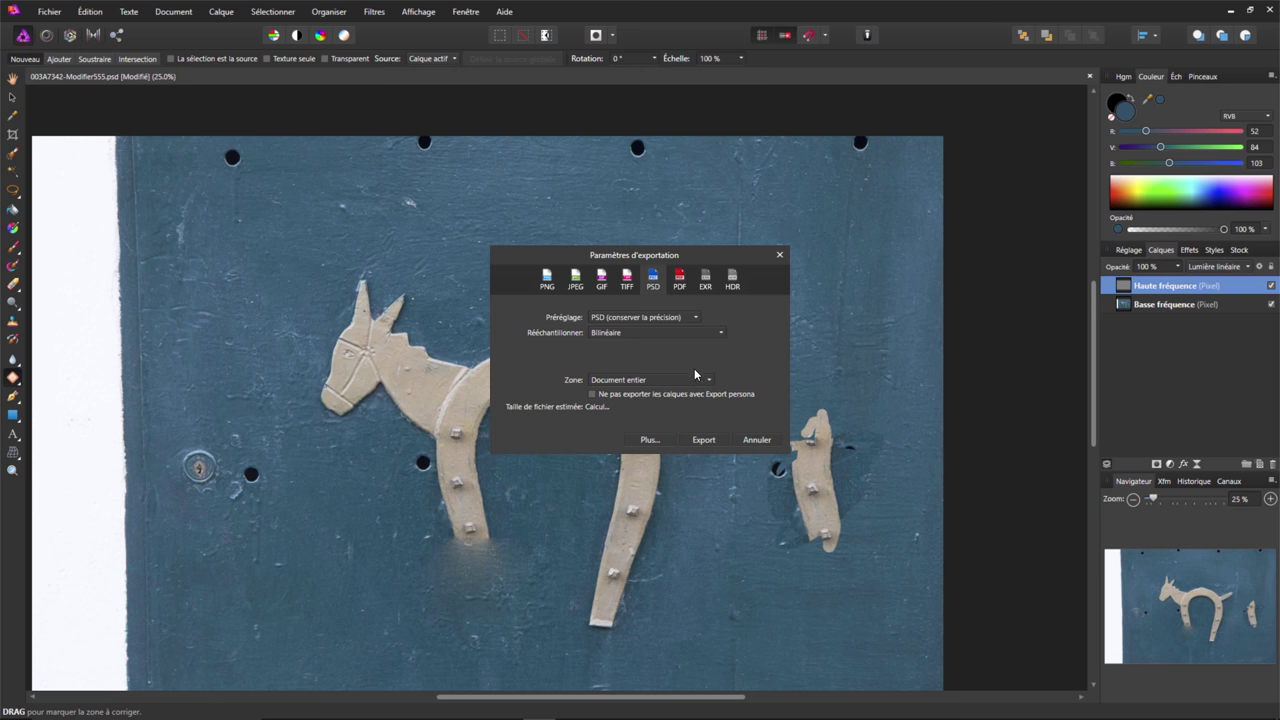
left_click(757, 439)
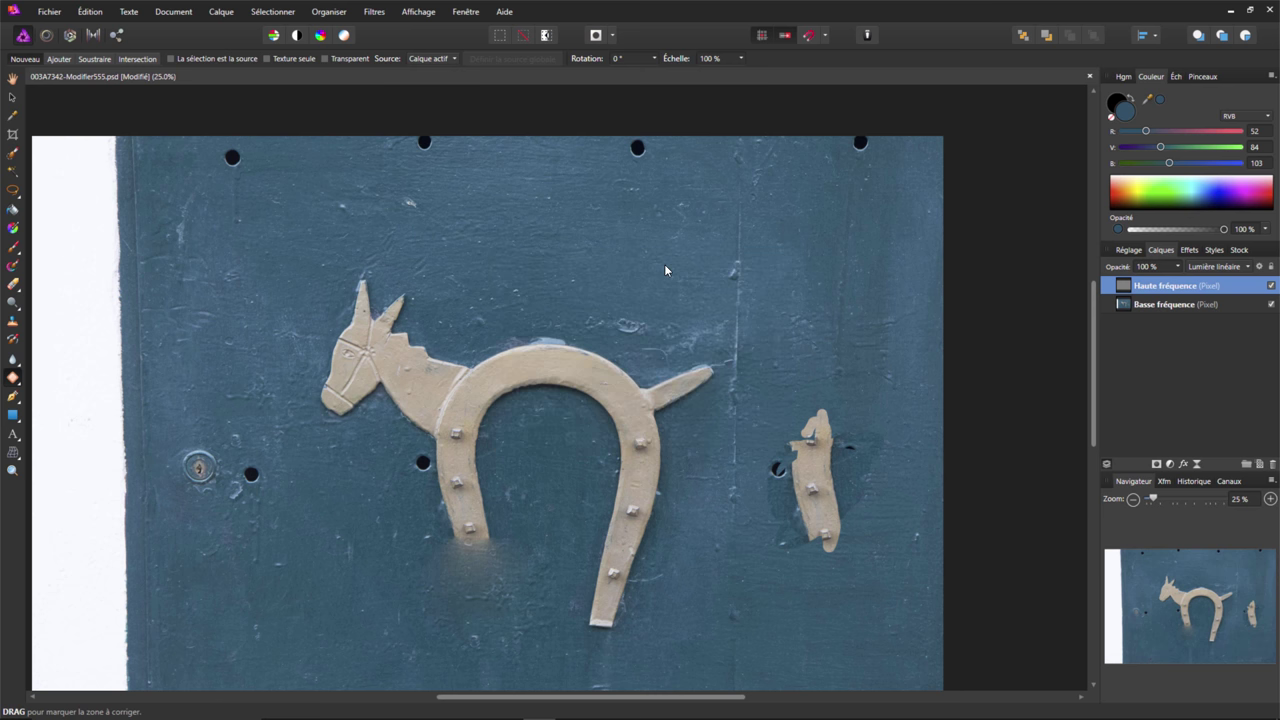